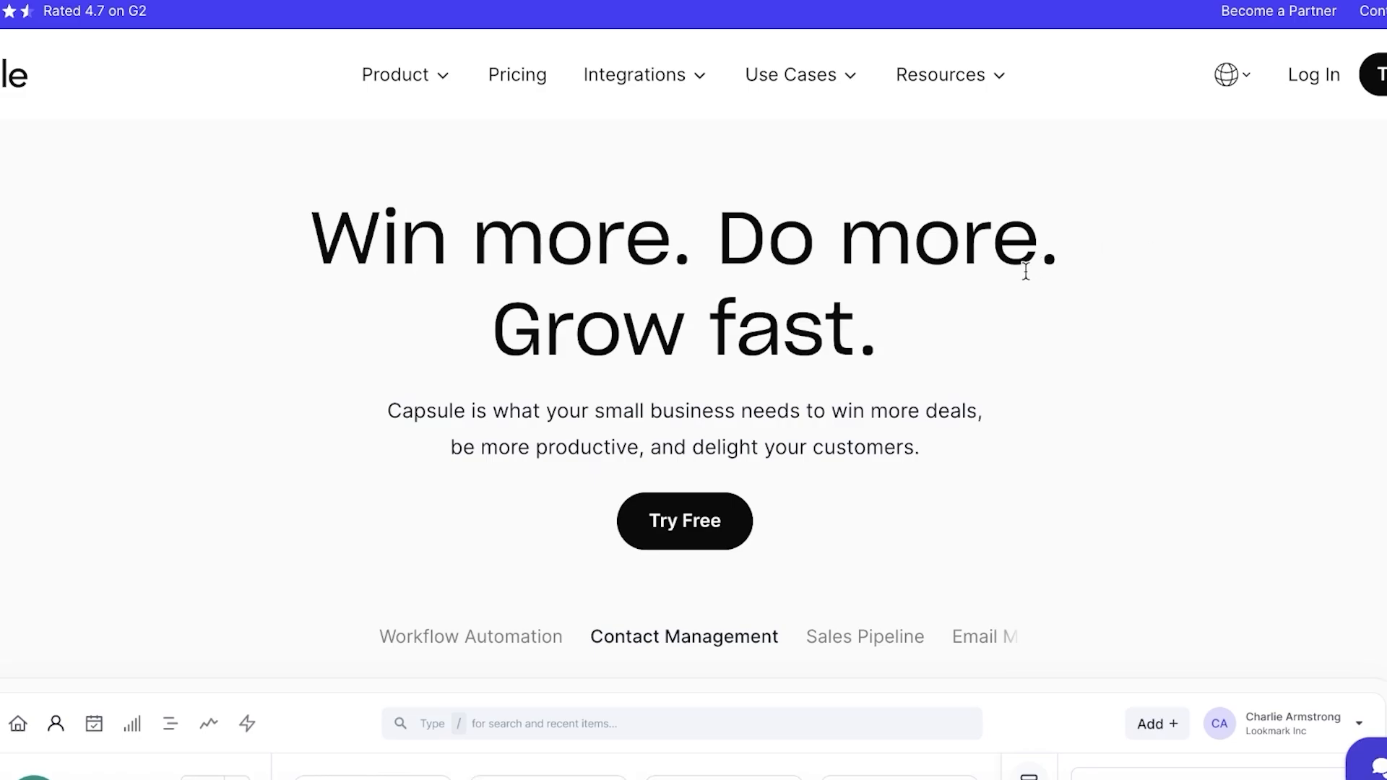
Compare the Starter, Growth, Advanced and Ultimate plans at US$18, 36, 54 and 72 per user monthly.
{"action": "left_click", "coordinate": [719, 527]}
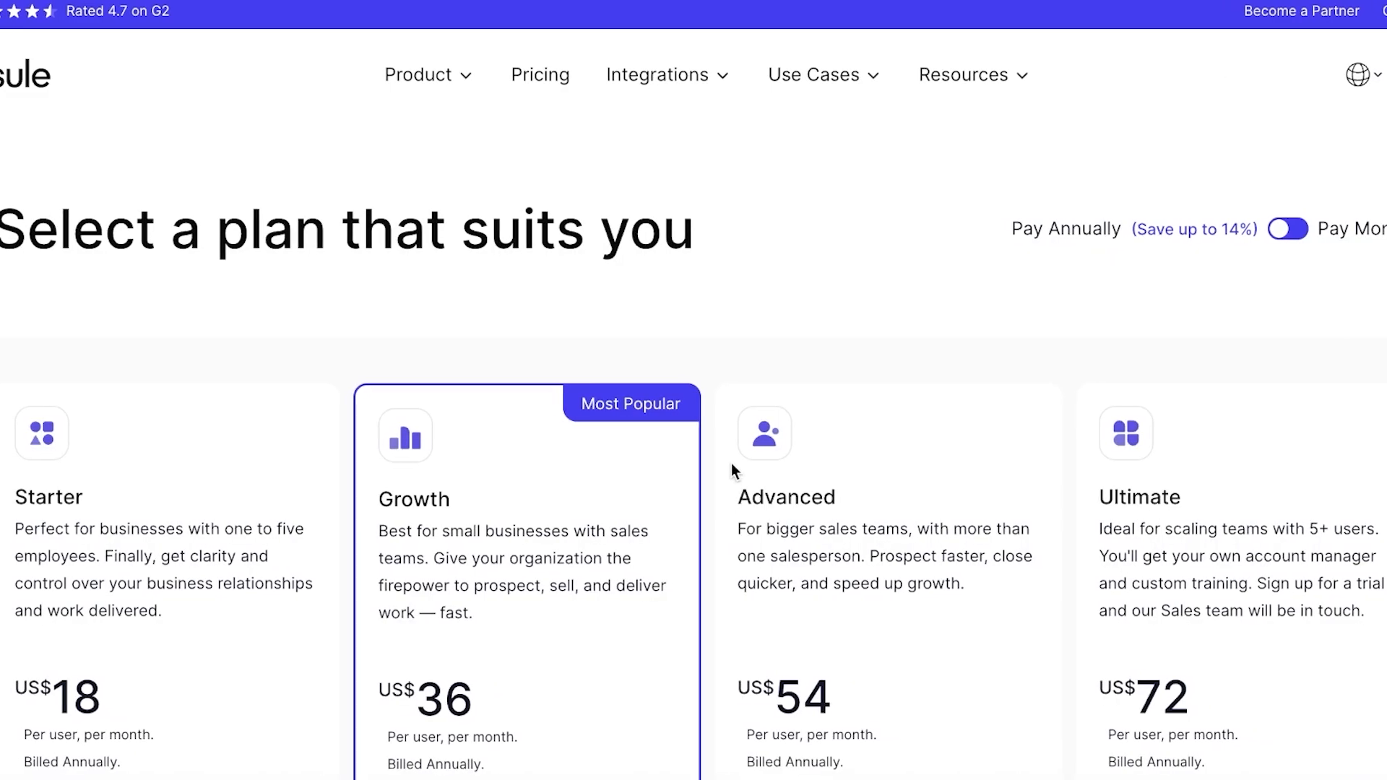
{"action": "scroll", "coordinate": [722, 425], "scroll_direction": "down", "scroll_amount": 4}
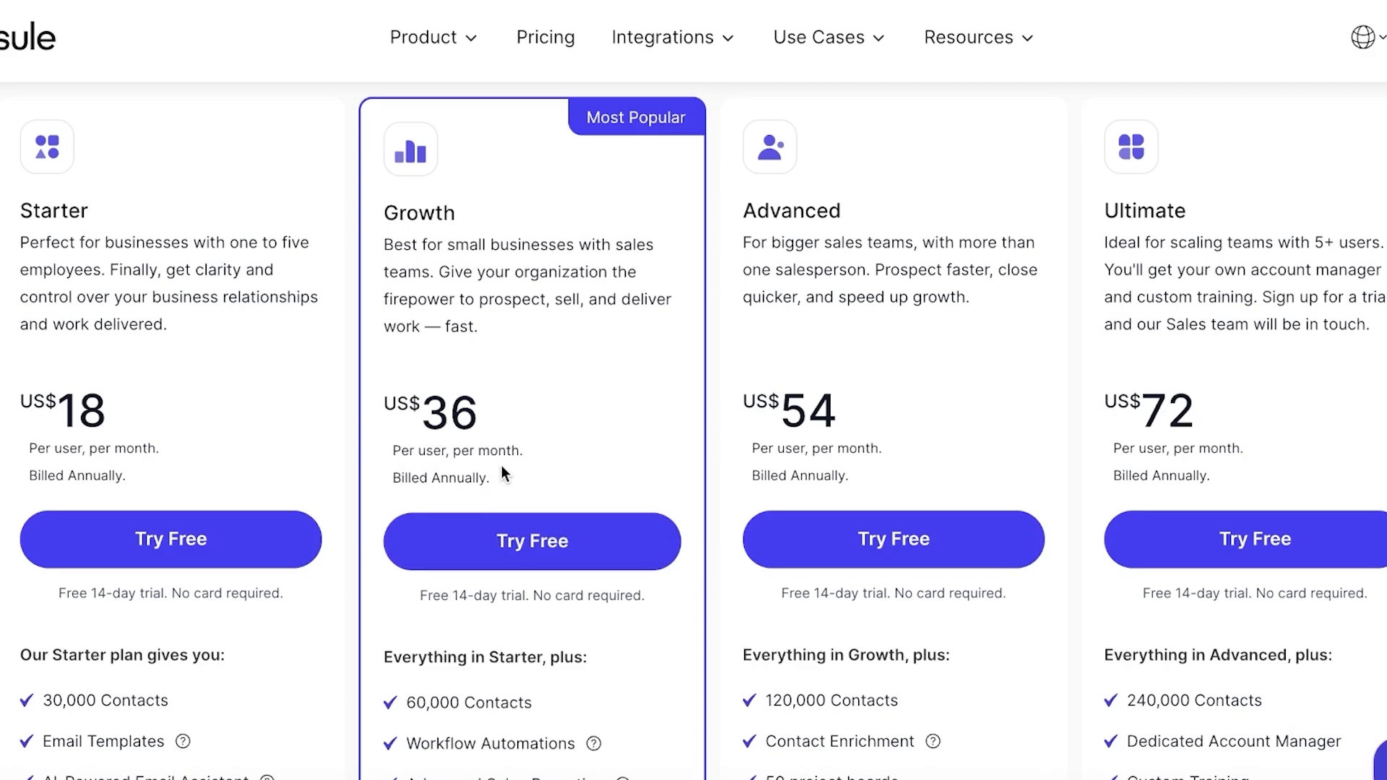
{"action": "scroll", "coordinate": [253, 530], "scroll_direction": "down", "scroll_amount": 1}
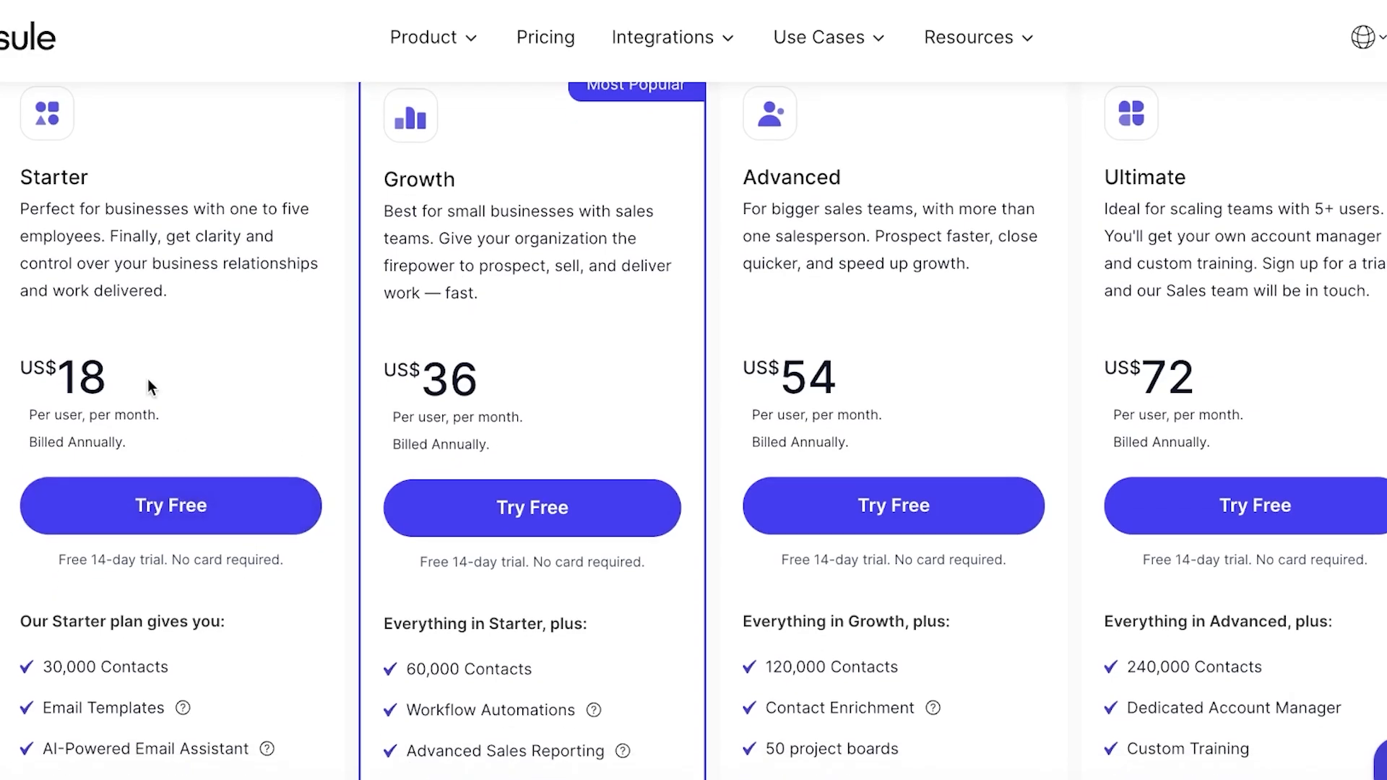
{"action": "scroll", "coordinate": [148, 384], "scroll_direction": "down", "scroll_amount": 3}
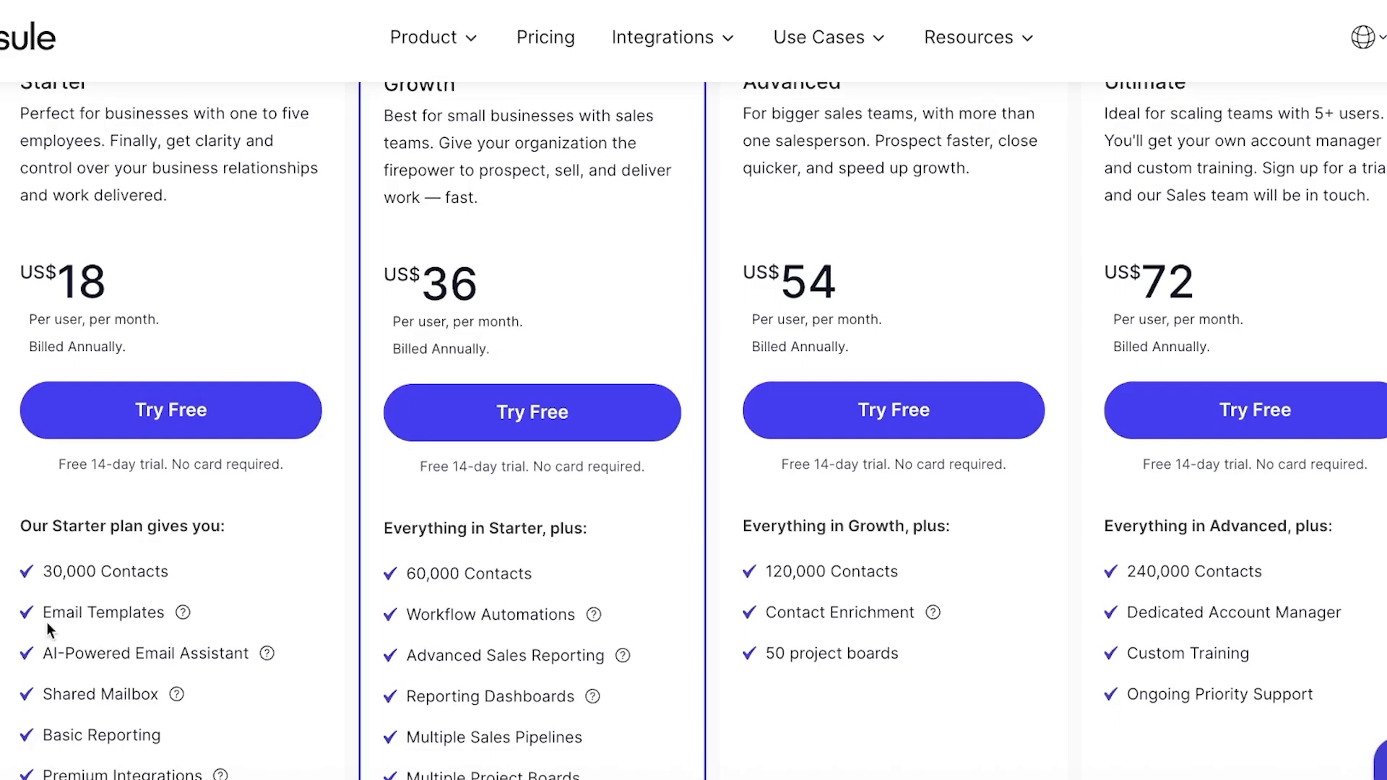
{"action": "scroll", "coordinate": [45, 628], "scroll_direction": "down", "scroll_amount": 7}
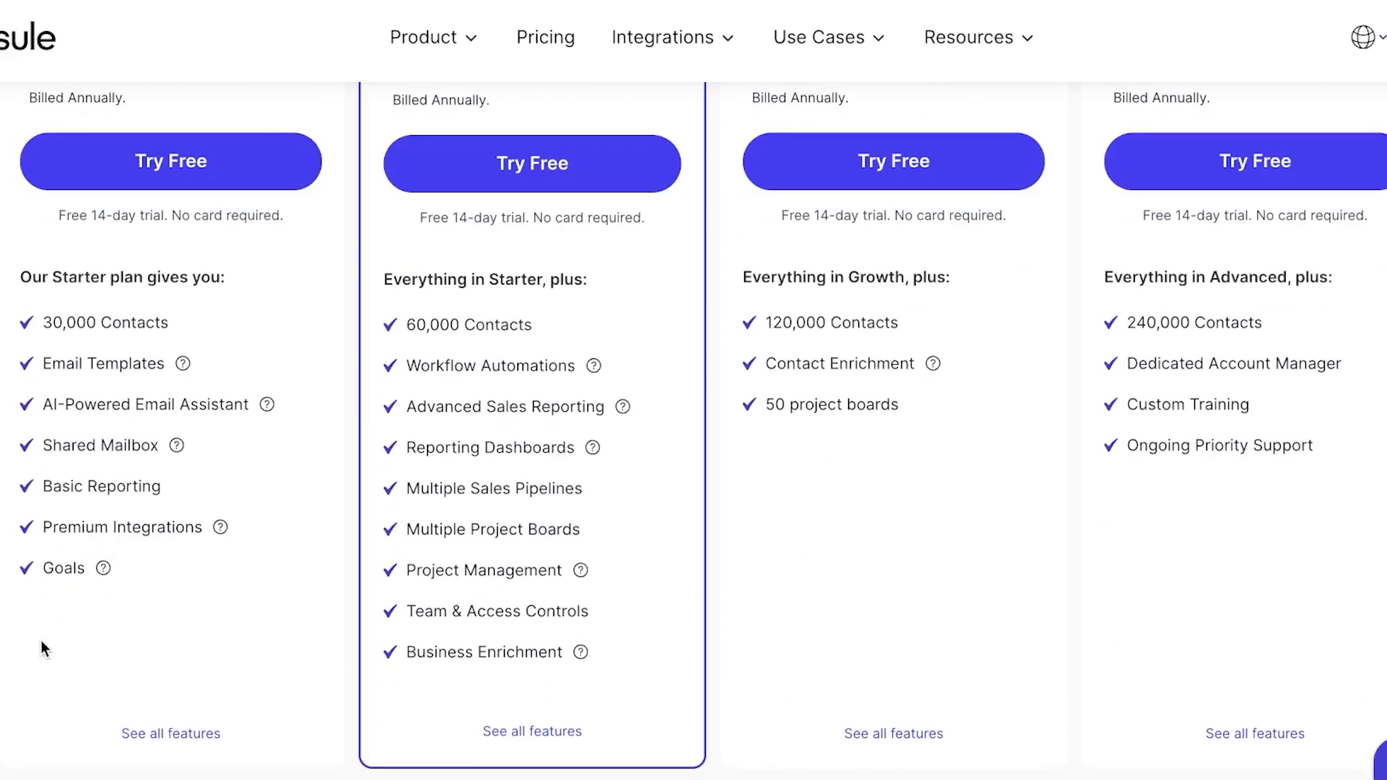
{"action": "scroll", "coordinate": [79, 477], "scroll_direction": "up", "scroll_amount": 2}
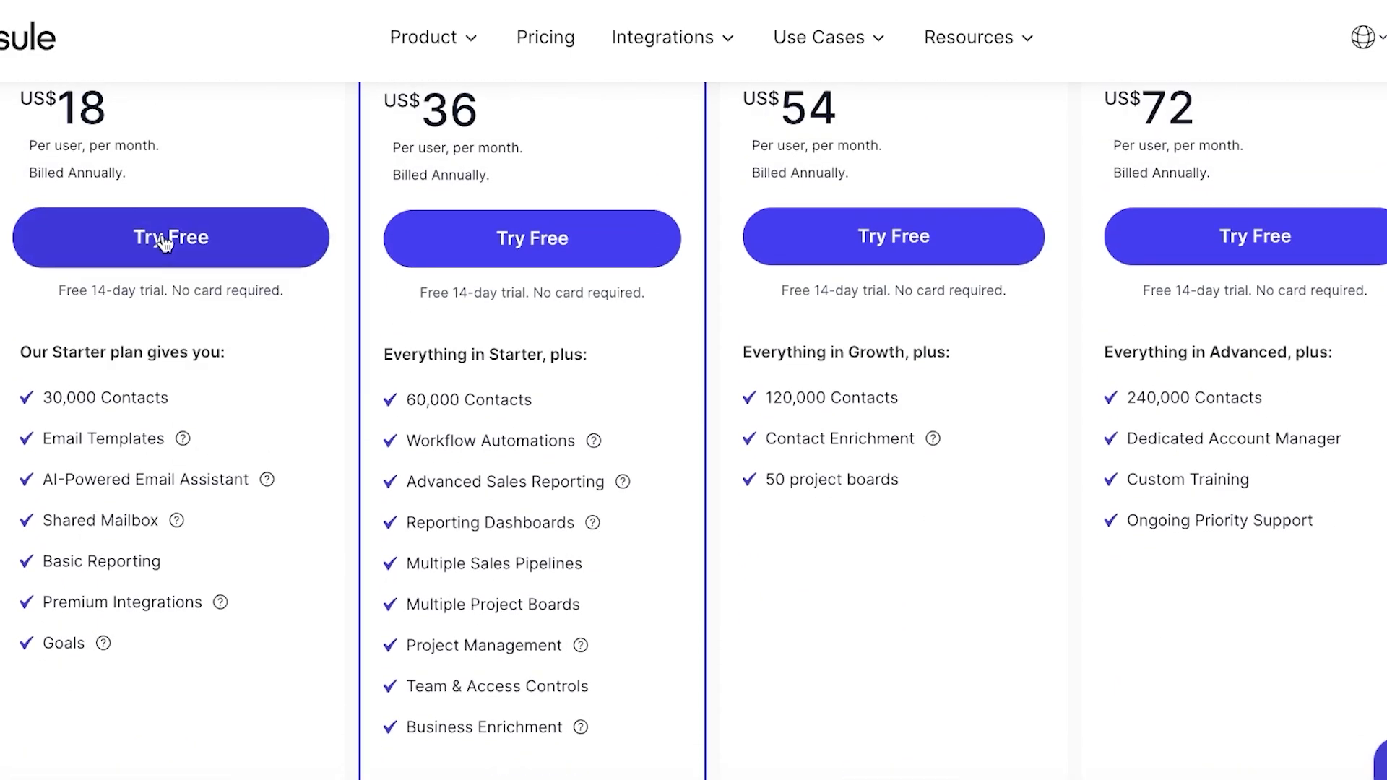
Start a Starter plan free trial, try Microsoft sign-in, then go back to the trial signup.
{"action": "left_click", "coordinate": [163, 240]}
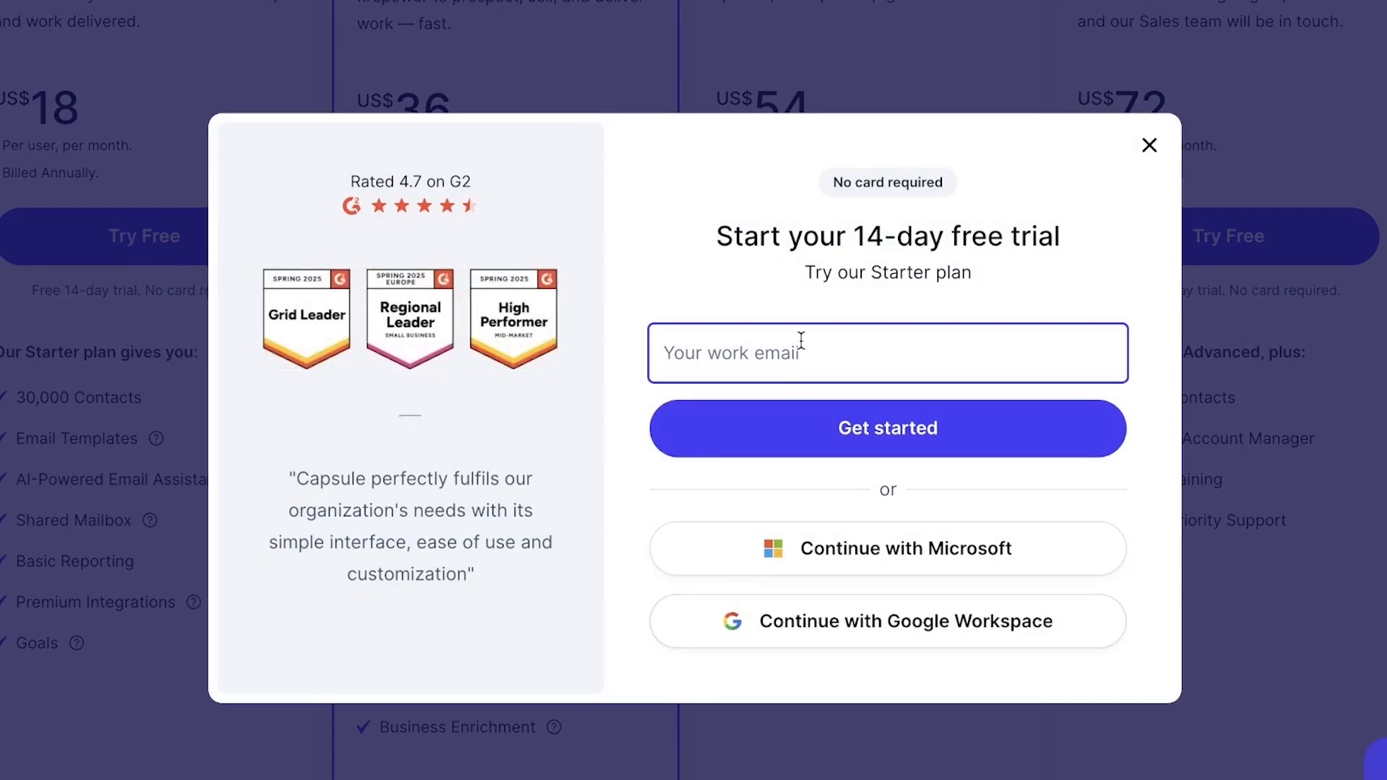
{"action": "left_click", "coordinate": [941, 572]}
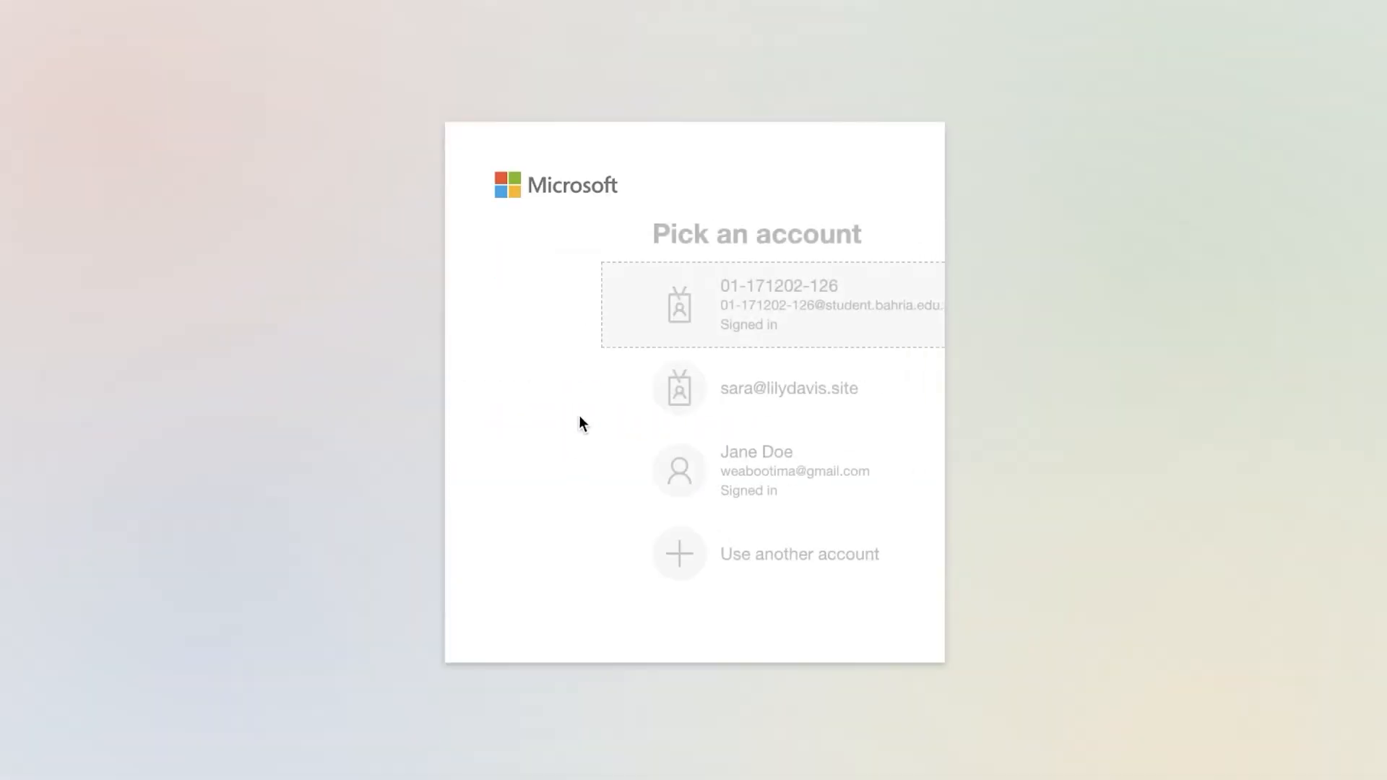
{"action": "left_click", "coordinate": [641, 299]}
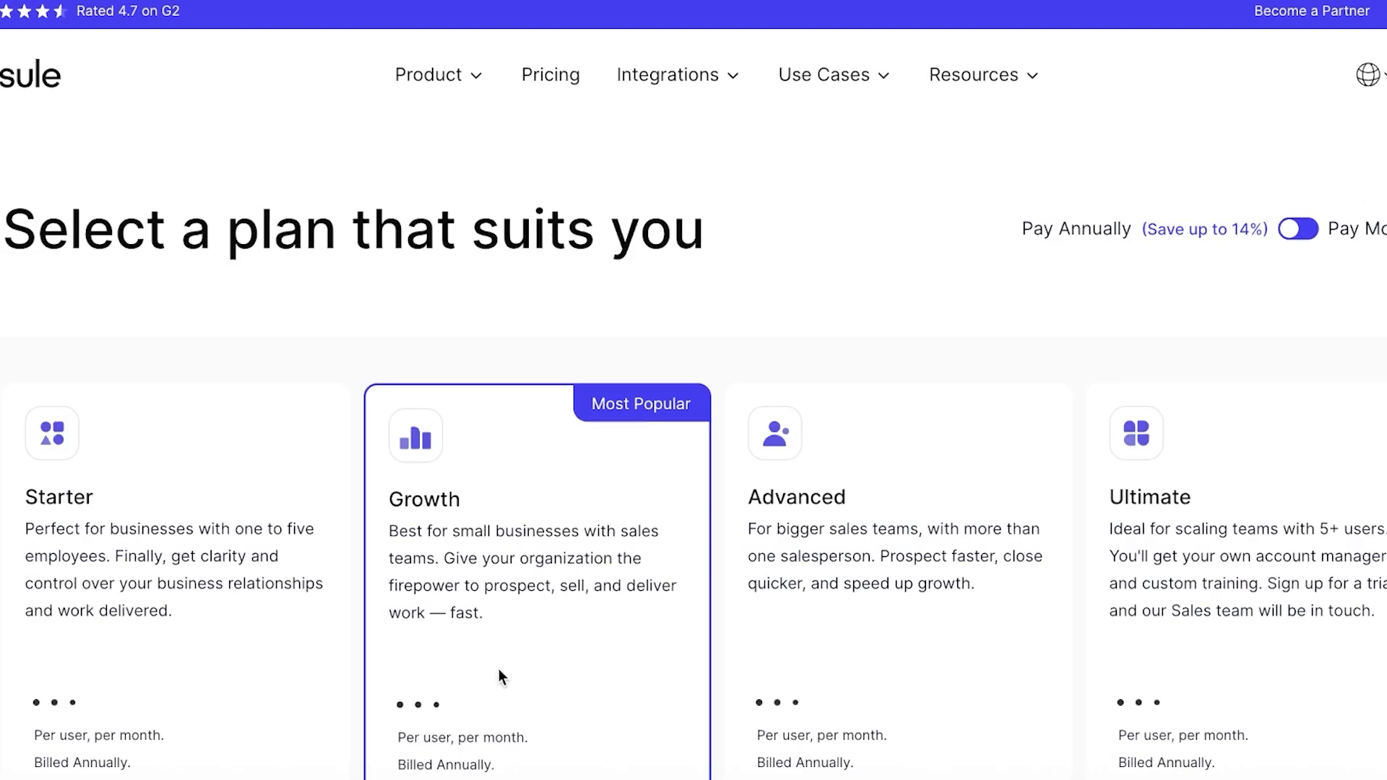
{"action": "scroll", "coordinate": [498, 675], "scroll_direction": "down", "scroll_amount": 9}
{"action": "scroll", "coordinate": [362, 458], "scroll_direction": "up", "scroll_amount": 2}
{"action": "left_click", "coordinate": [303, 445]}
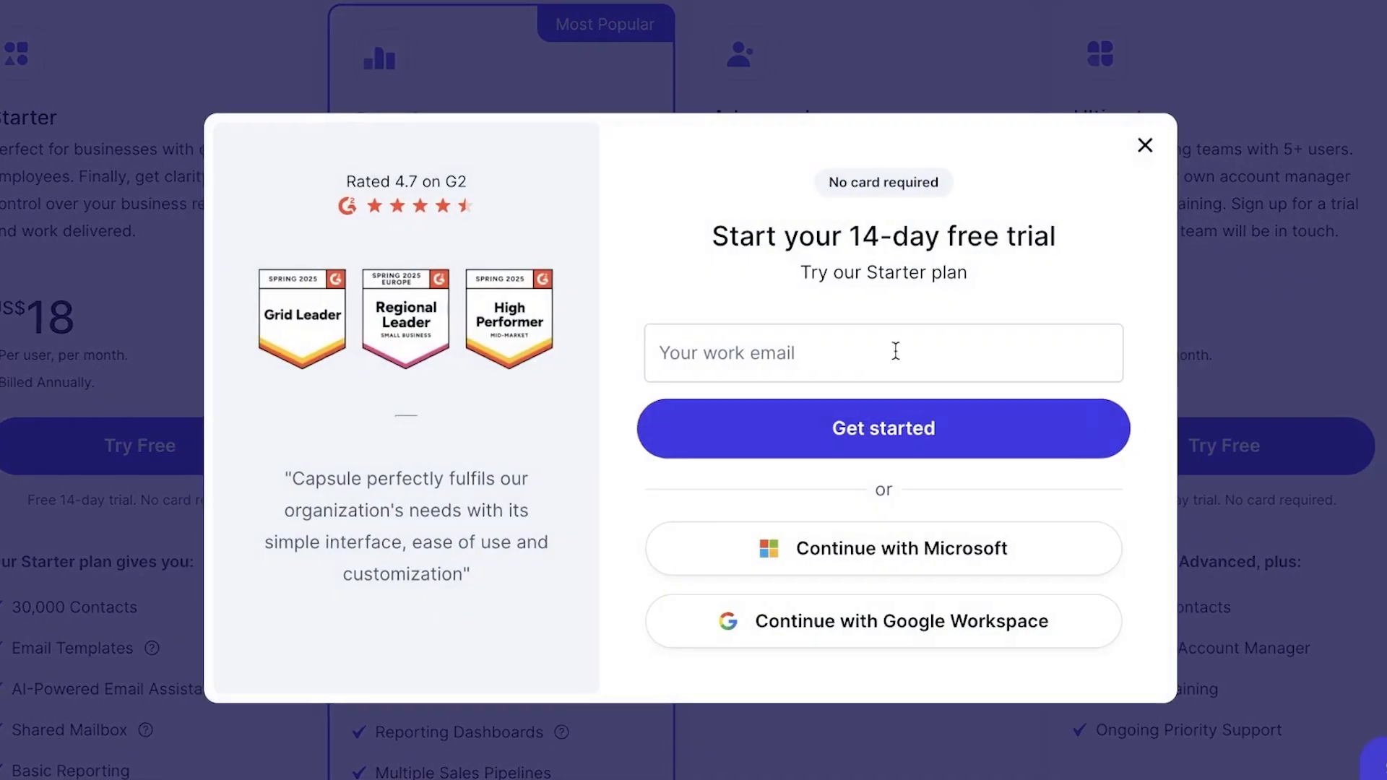
Enter the work email address and submit it to begin the Starter trial.
{"action": "left_click", "coordinate": [985, 350]}
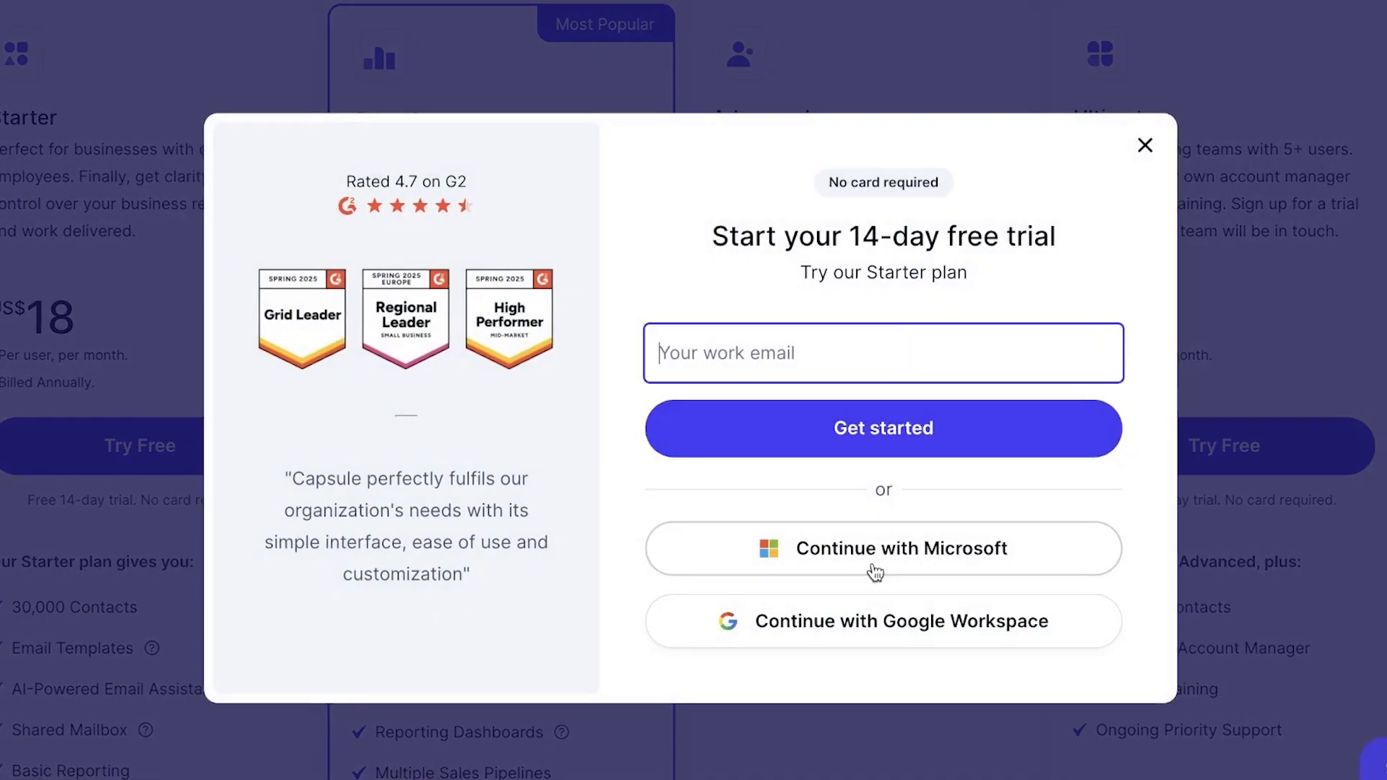
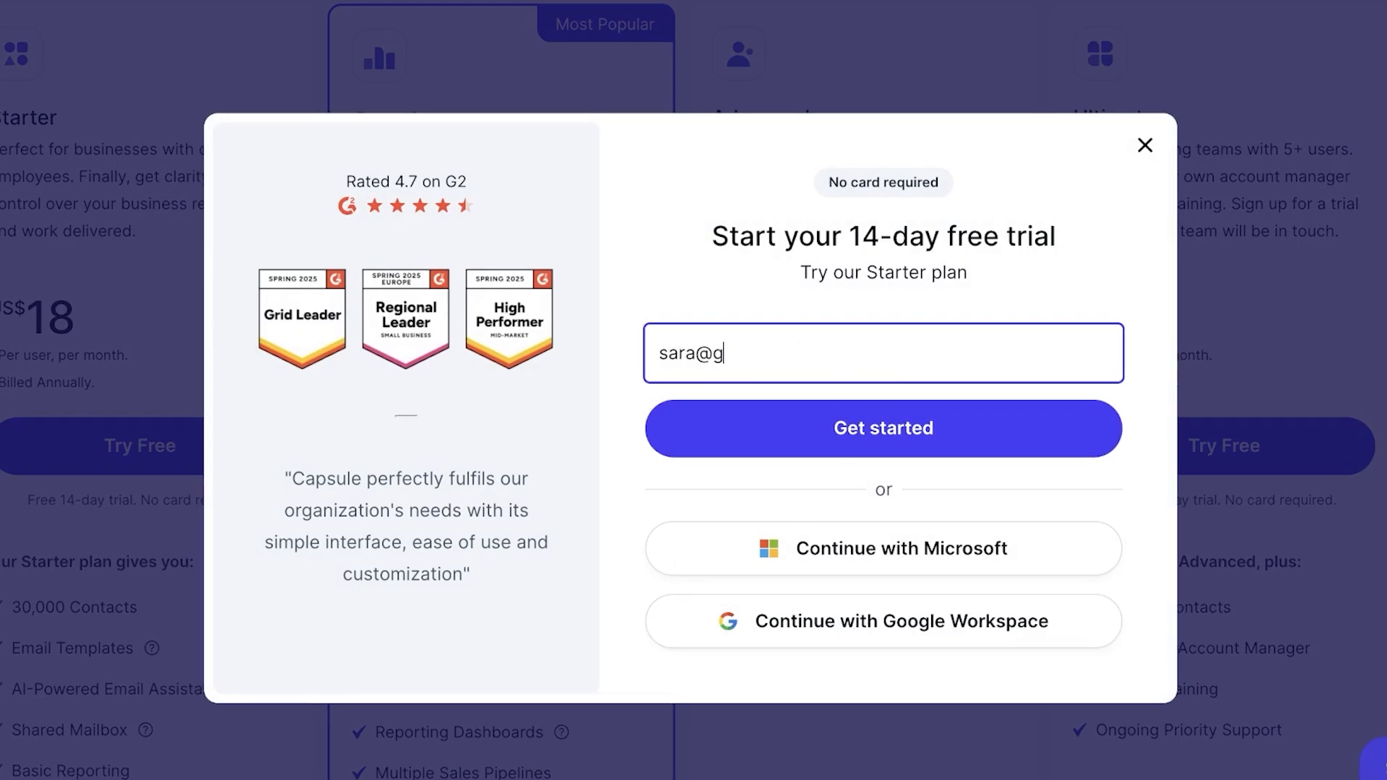
{"action": "key", "text": "Return"}
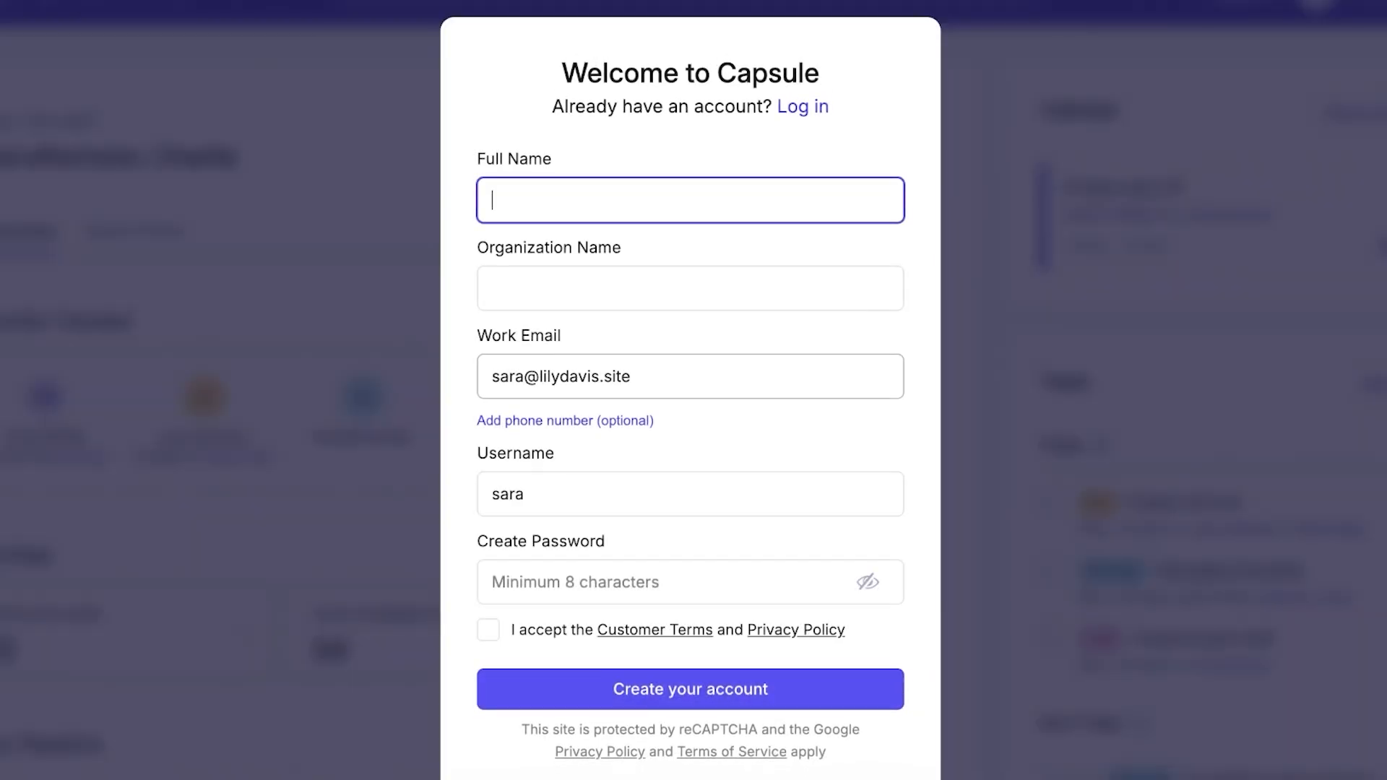
Fill in the full name and organization name on the Welcome to Capsule form.
{"action": "type", "text": "Aji"}
{"action": "key", "text": "BackSpace"}
{"action": "key", "text": "BackSpace"}
{"action": "key", "text": "BackSpace"}
{"action": "type", "text": "Spa"}
{"action": "key", "text": "BackSpace"}
{"action": "key", "text": "BackSpace"}
{"action": "key", "text": "BackSpace"}
{"action": "left_click", "coordinate": [838, 273]}
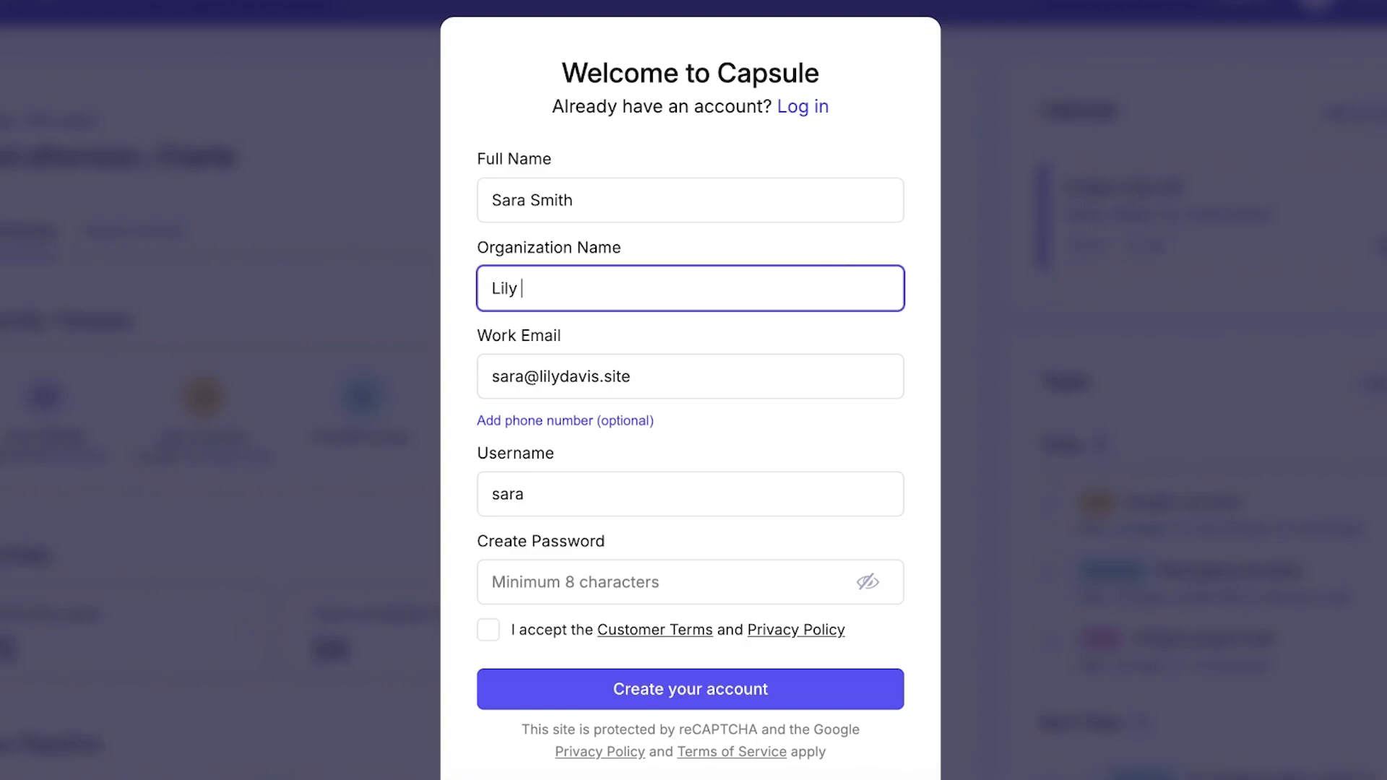
Set the account password, accept the customer terms, and create the account.
{"action": "left_click", "coordinate": [645, 585]}
{"action": "type", "text": "•••••••••"}
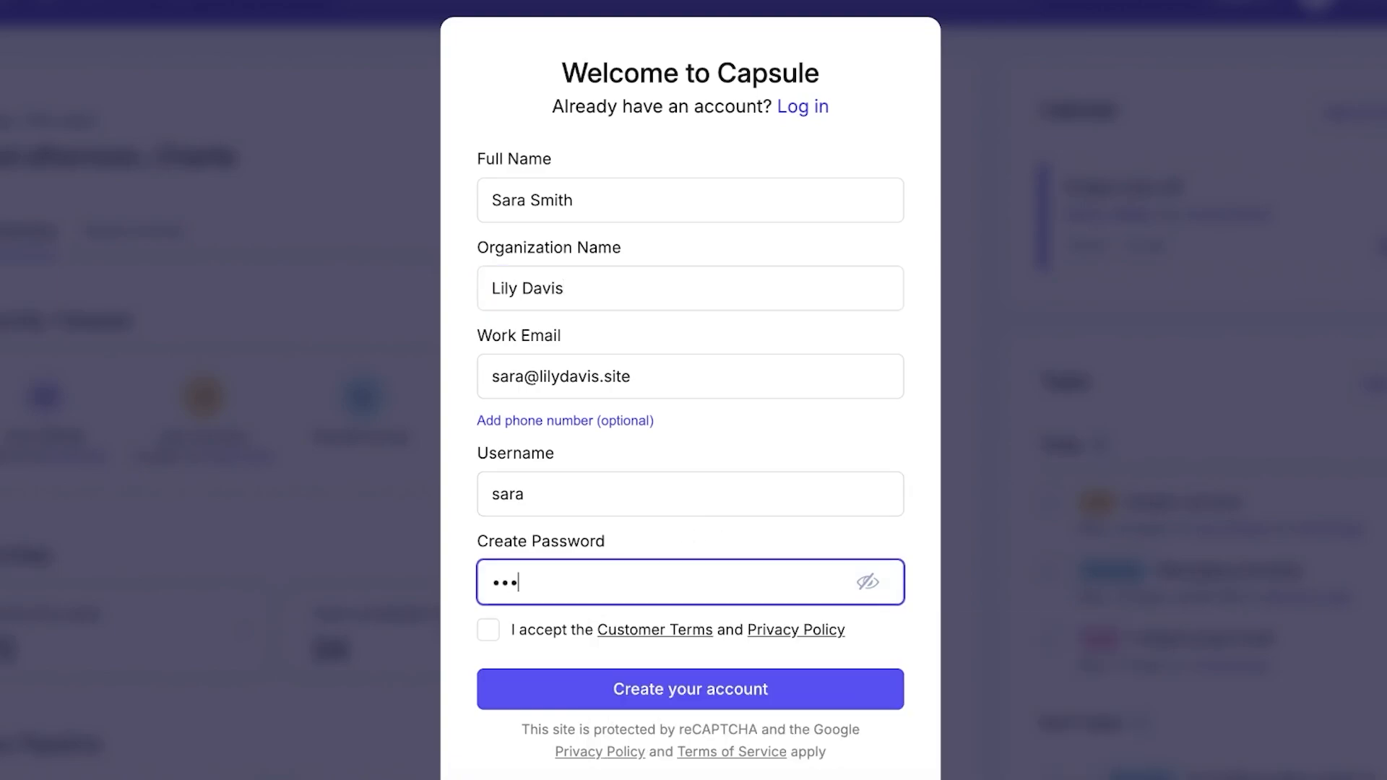
{"action": "left_click", "coordinate": [526, 630]}
{"action": "left_click", "coordinate": [526, 630]}
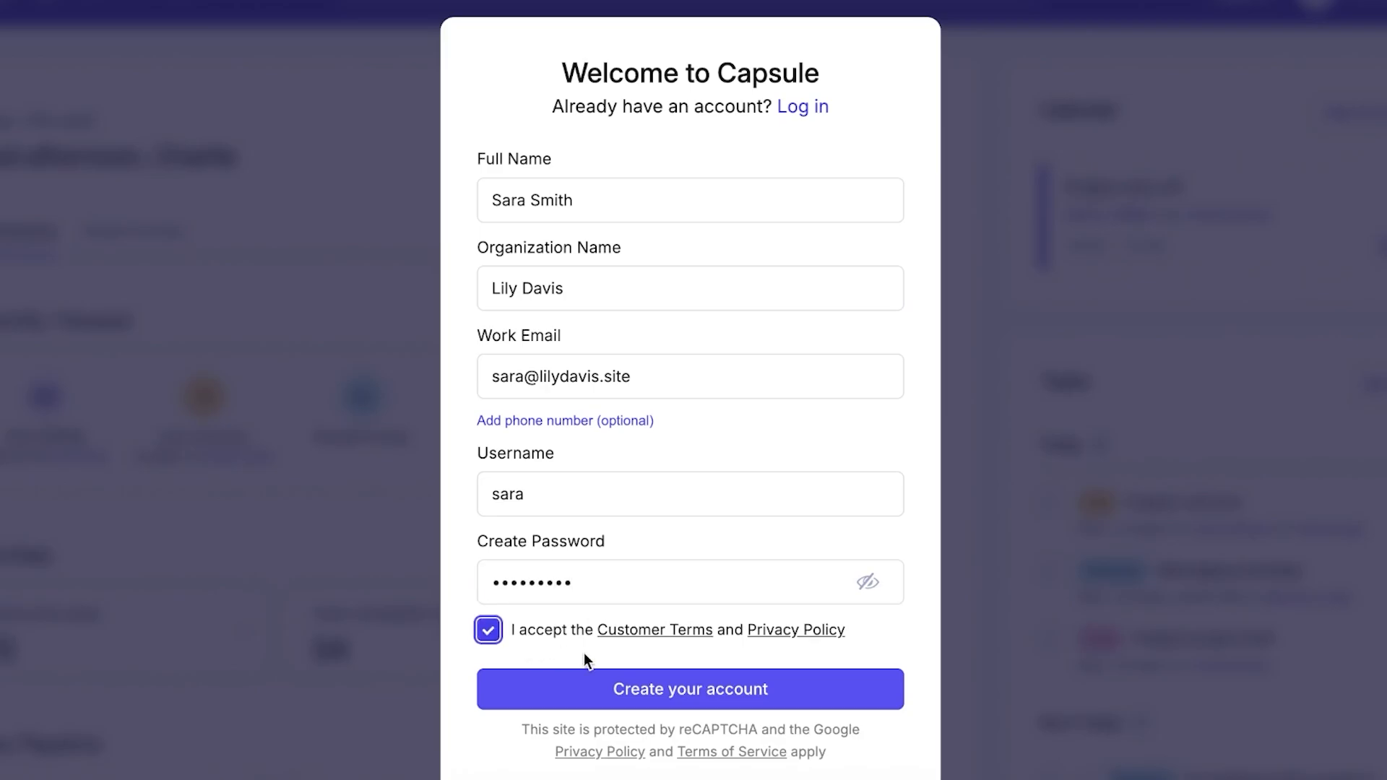
{"action": "left_click", "coordinate": [631, 687]}
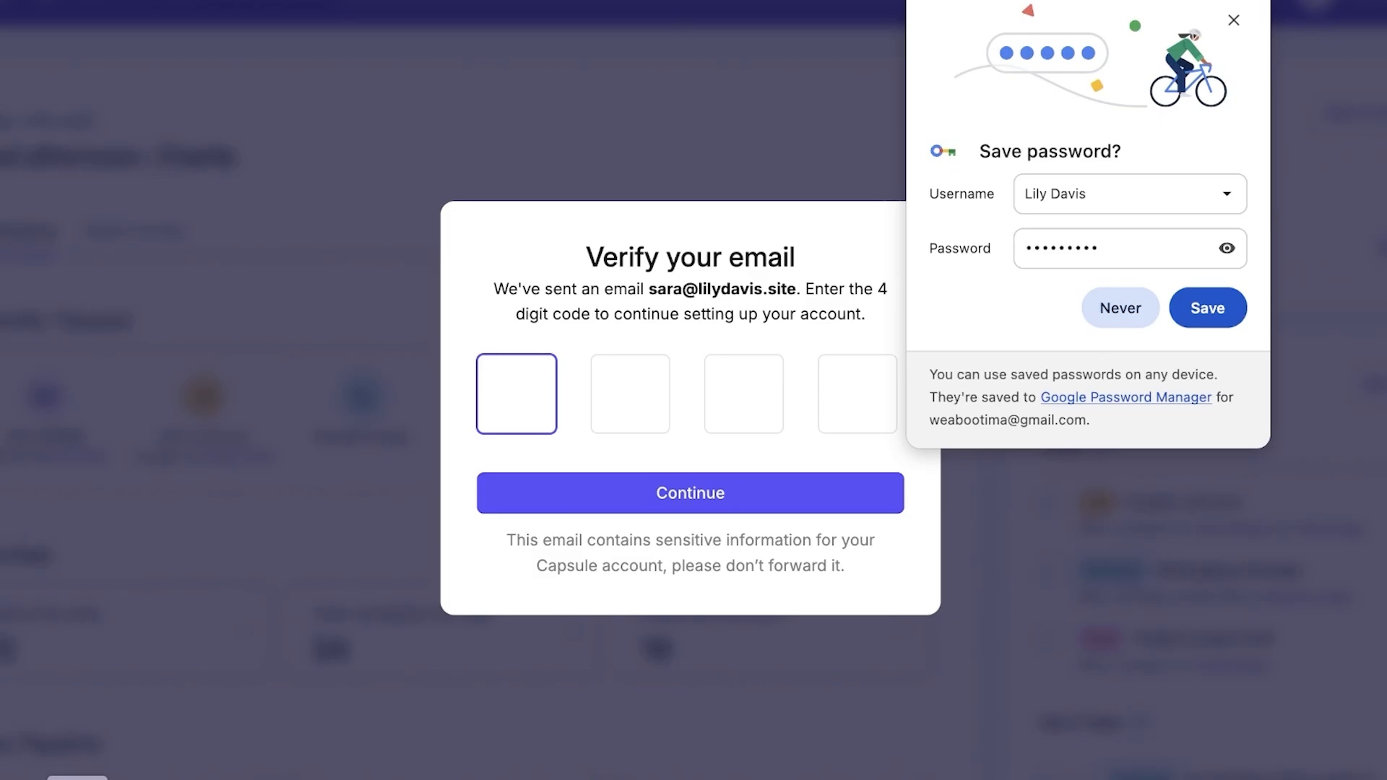
{"action": "left_click", "coordinate": [77, 779]}
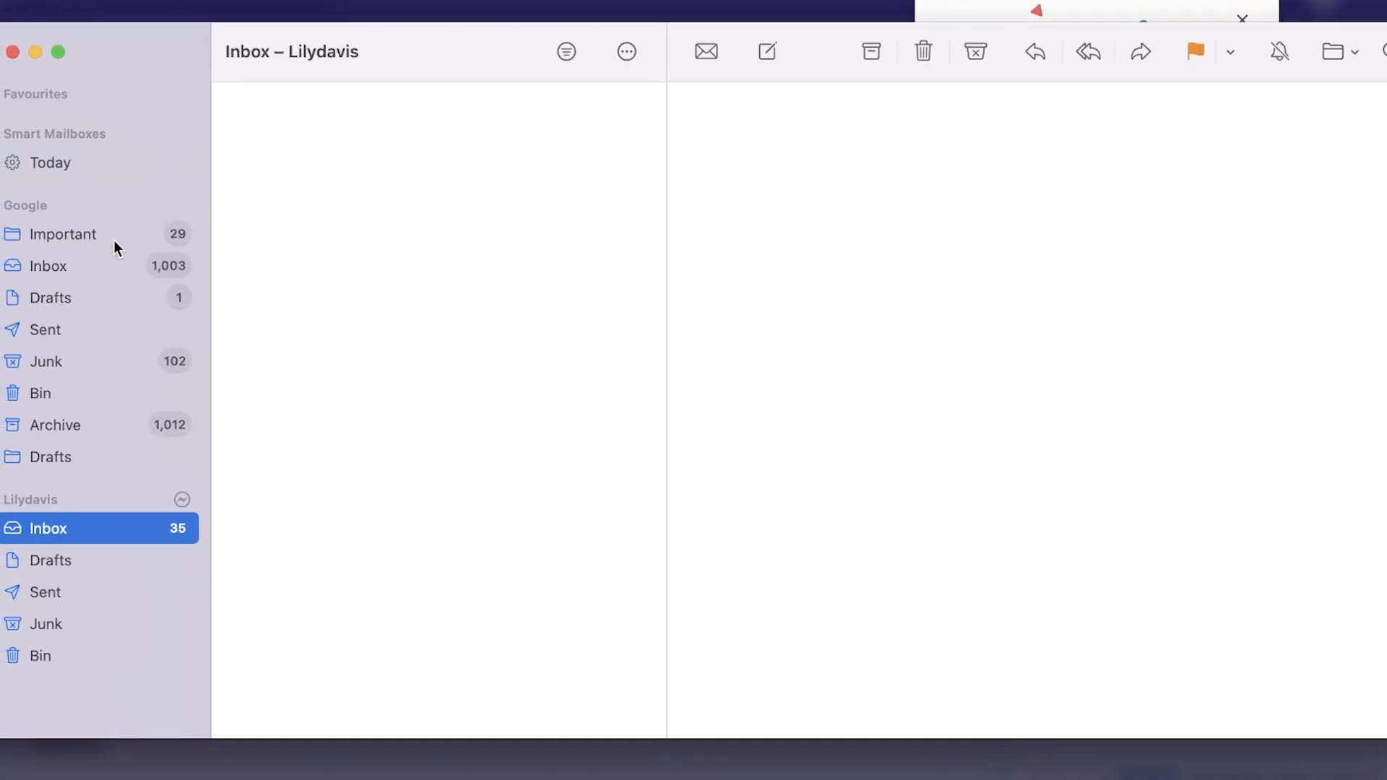
Browse the work account's inbox, toggling the unread filter and opening the Smartlead.ai message.
{"action": "left_click", "coordinate": [60, 533]}
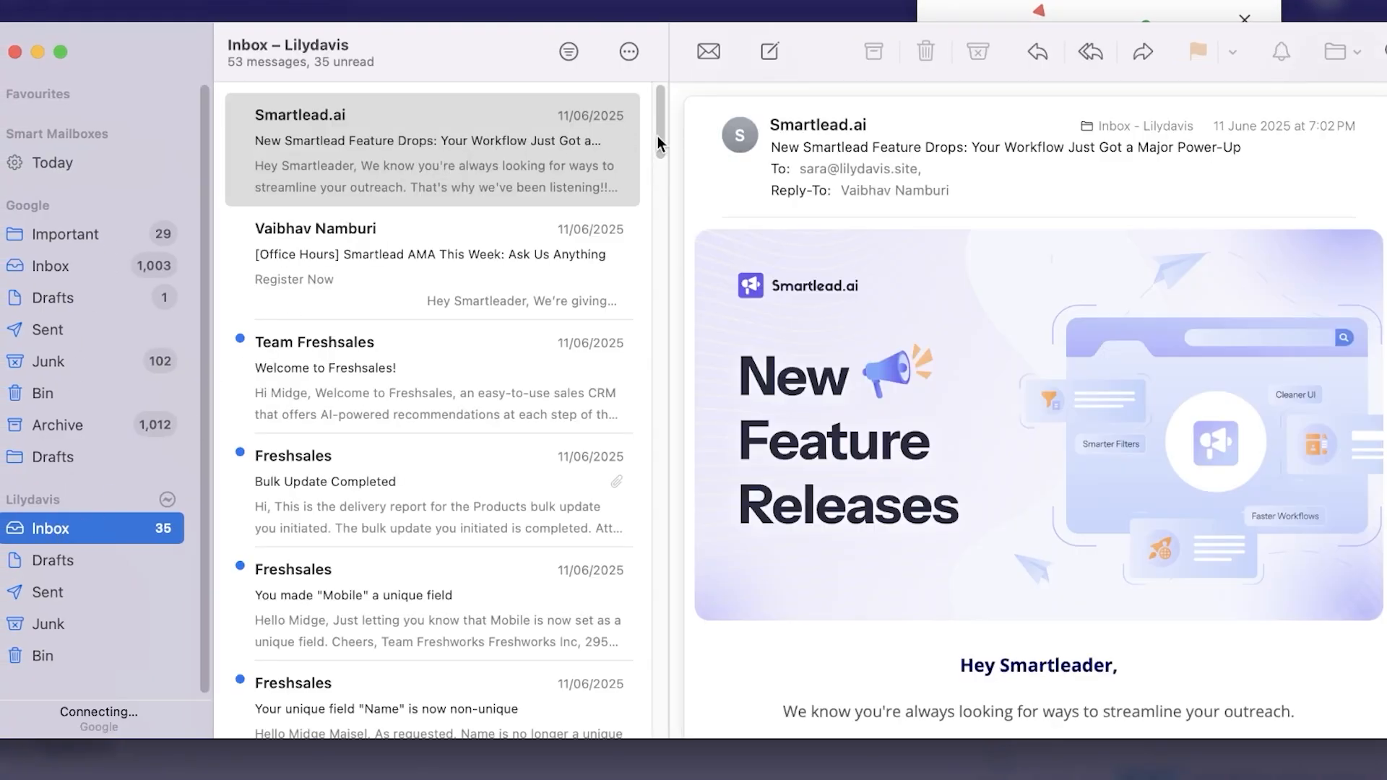
{"action": "left_click_drag", "start_coordinate": [1386, 29], "coordinate": [1321, 91]}
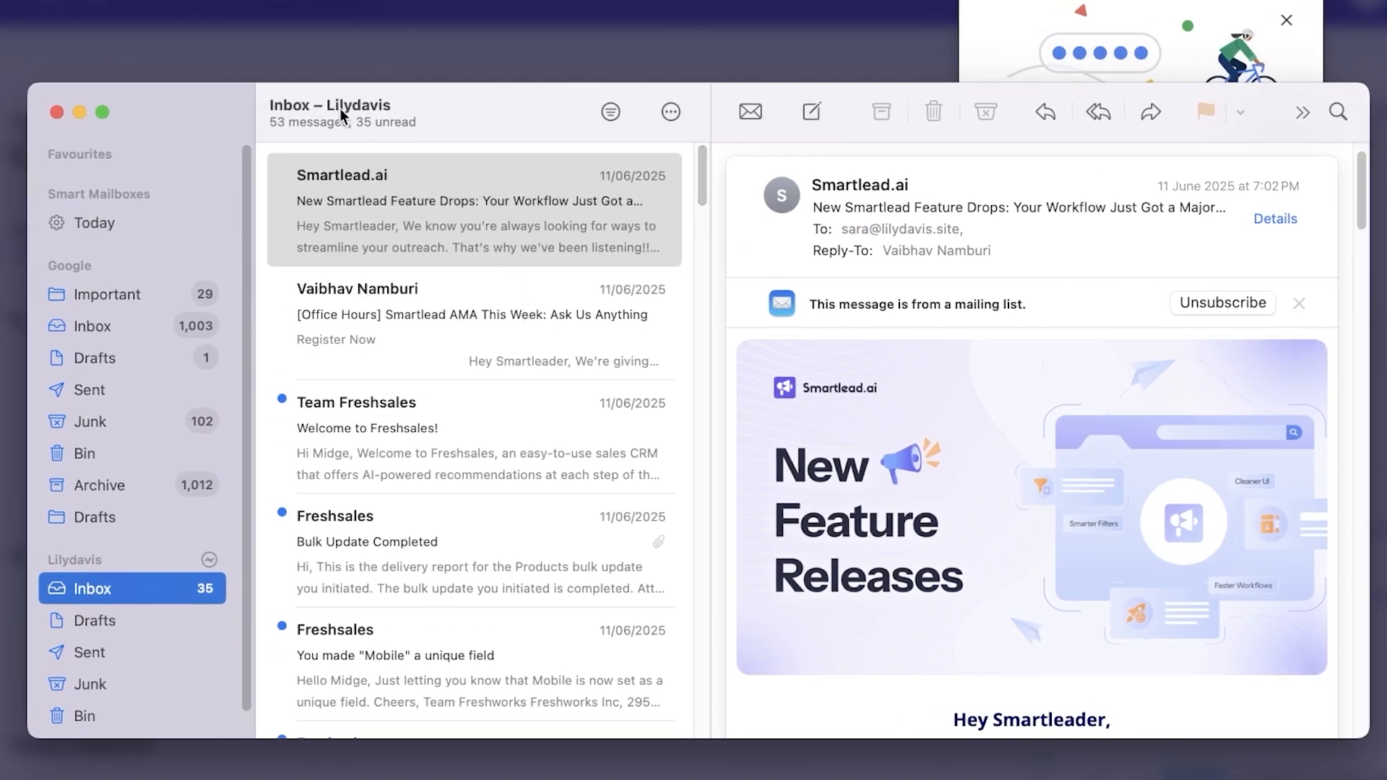
{"action": "left_click", "coordinate": [631, 112]}
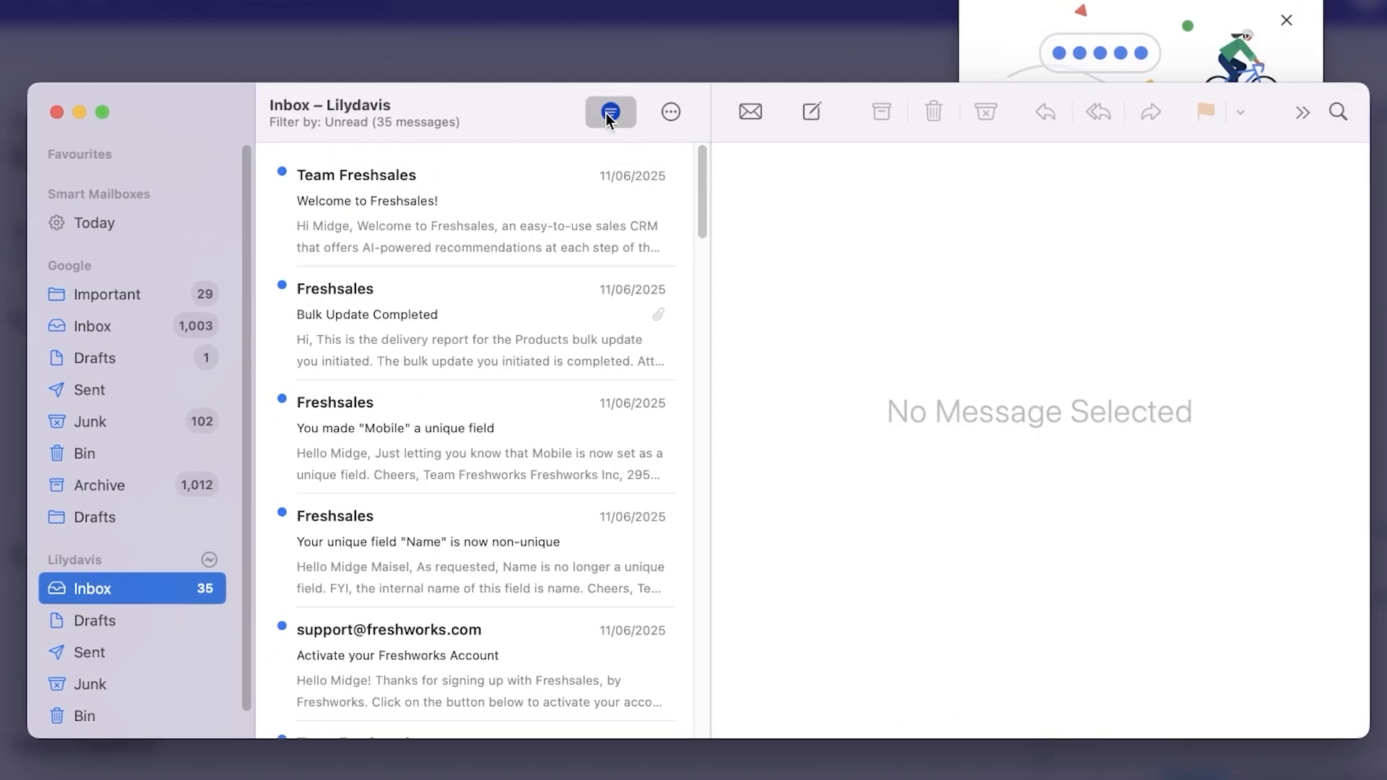
{"action": "left_click", "coordinate": [613, 114]}
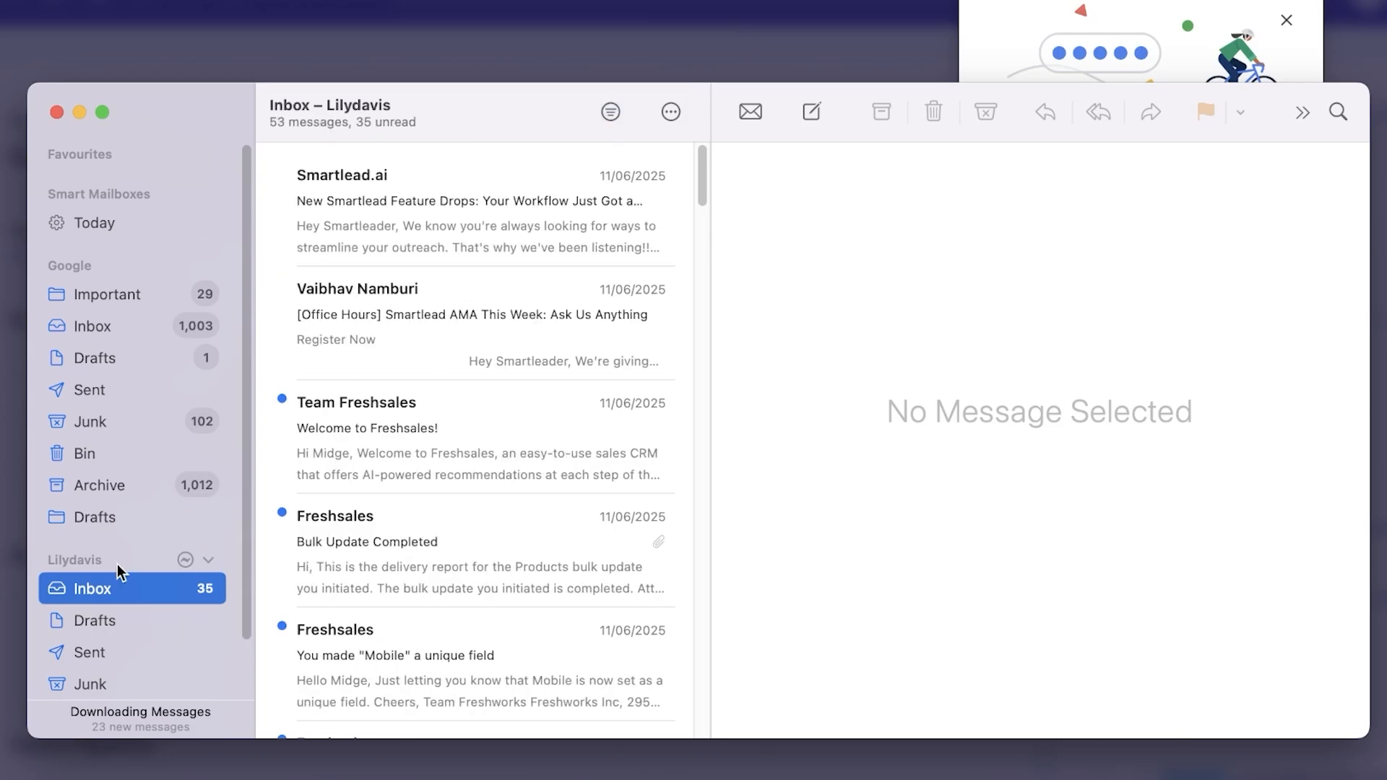
{"action": "left_click", "coordinate": [557, 248]}
{"action": "left_click", "coordinate": [670, 112]}
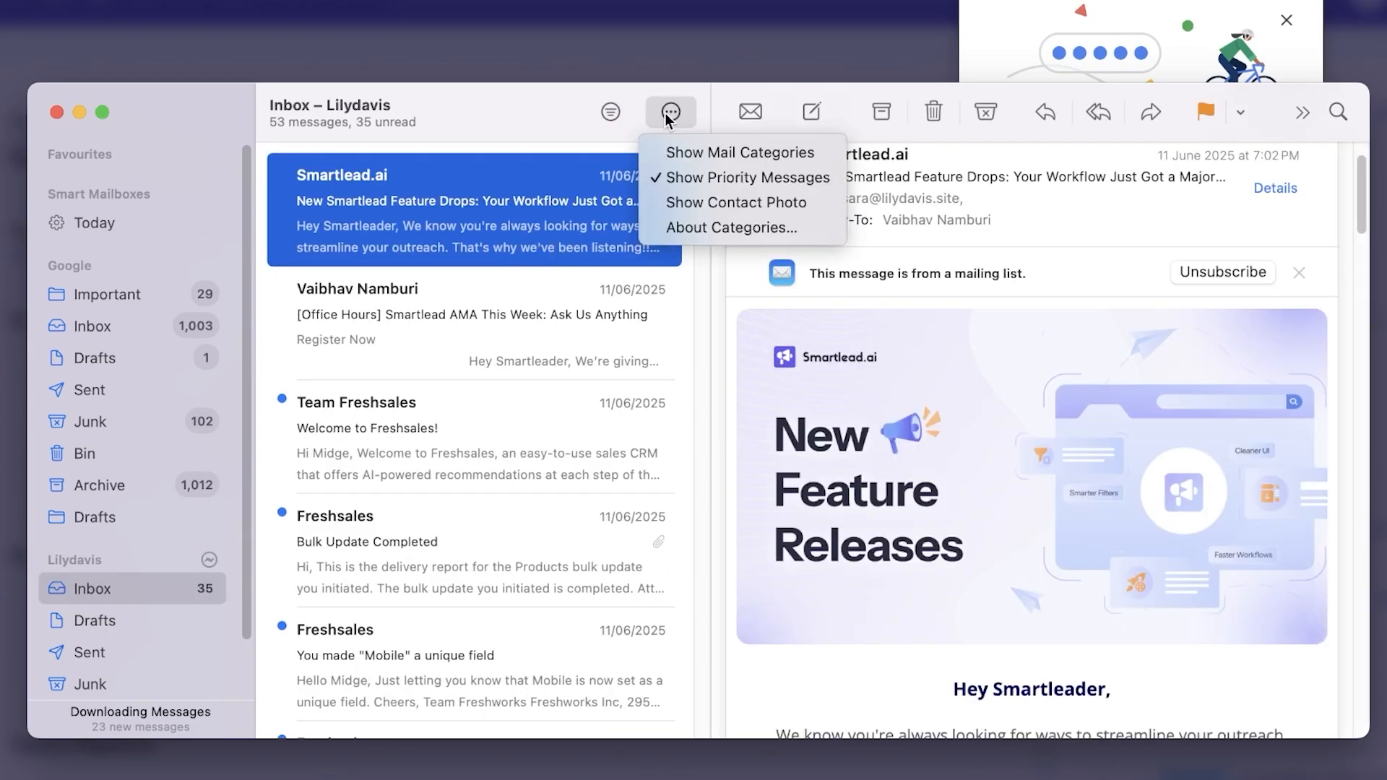
Check the Google inbox, return to the work inbox, and shrink Mail to reveal Capsule.
{"action": "left_click", "coordinate": [94, 326]}
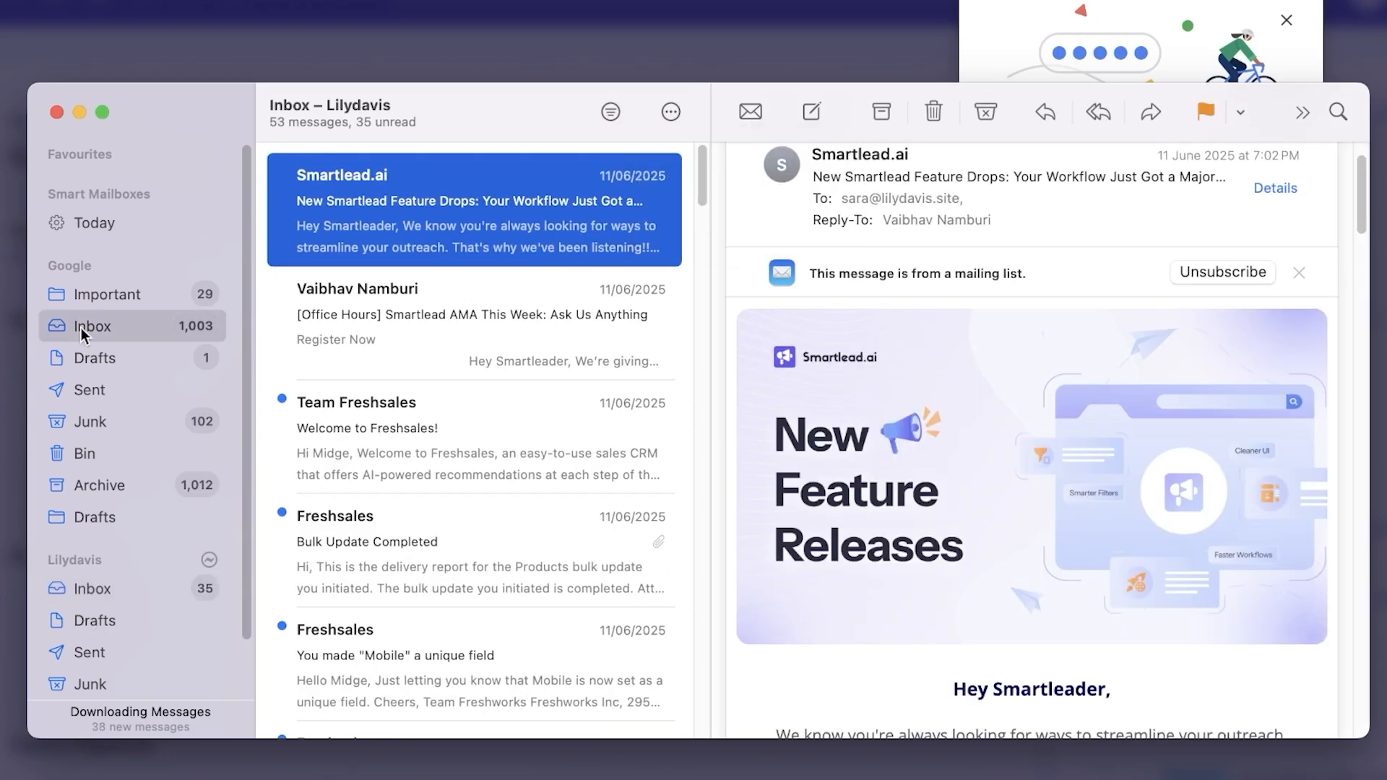
{"action": "left_click", "coordinate": [172, 596]}
{"action": "scroll", "coordinate": [403, 377], "scroll_direction": "down", "scroll_amount": 10}
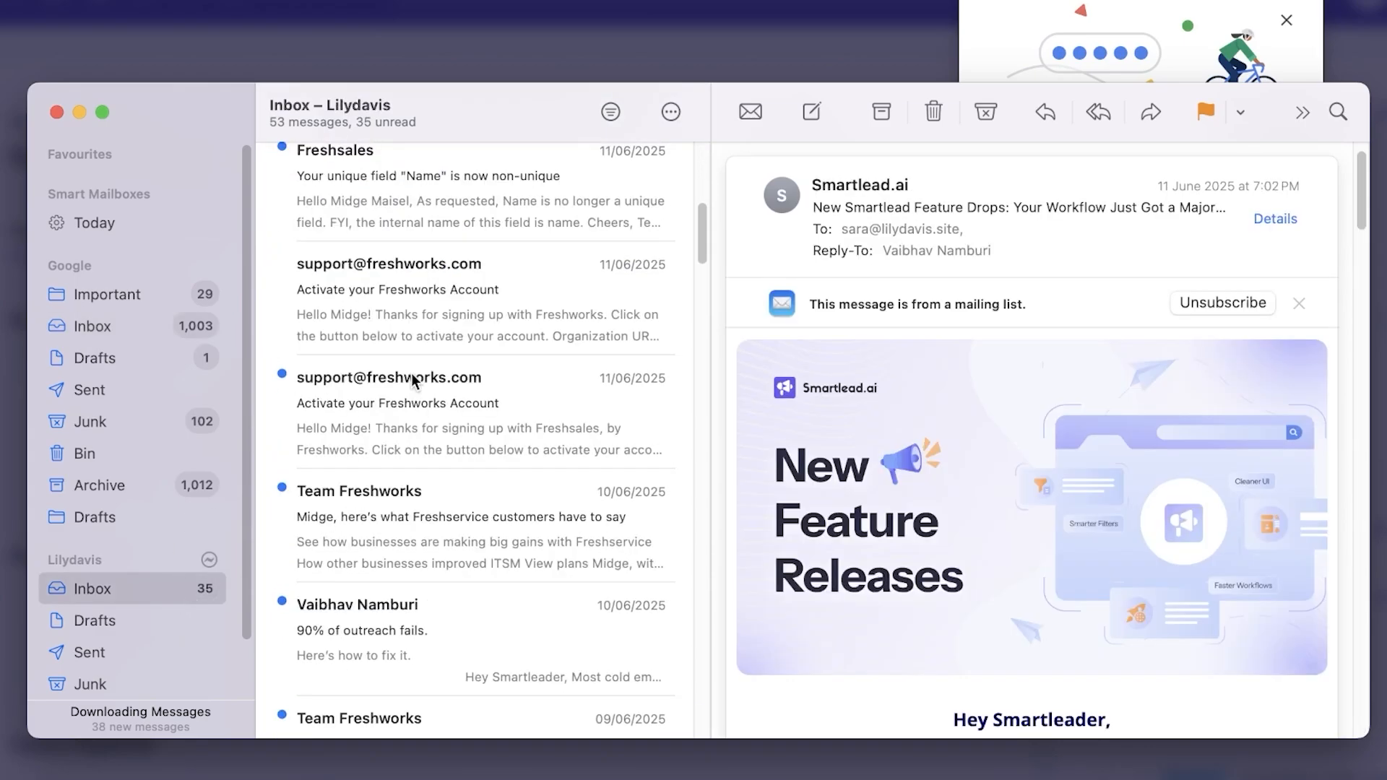
{"action": "scroll", "coordinate": [469, 433], "scroll_direction": "up", "scroll_amount": 3}
{"action": "scroll", "coordinate": [470, 434], "scroll_direction": "down", "scroll_amount": 10}
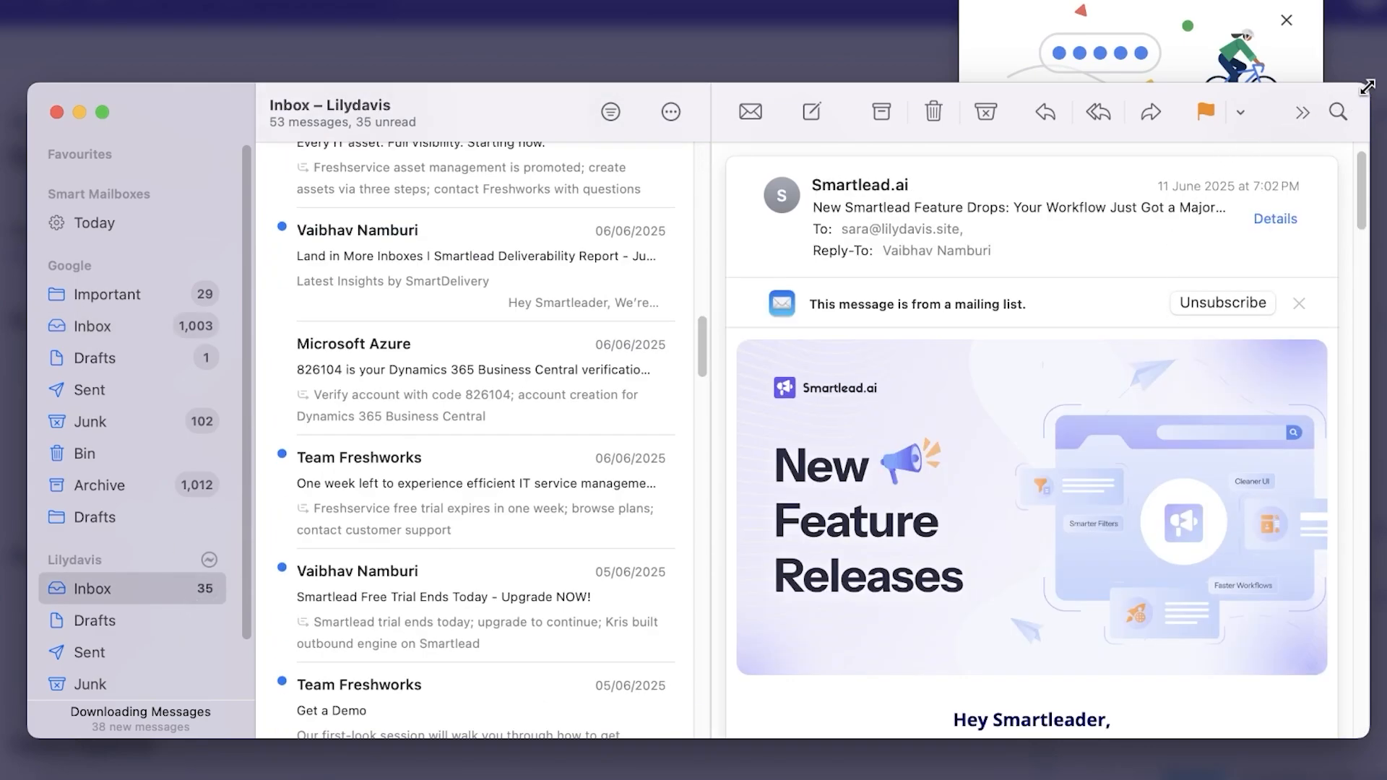
{"action": "left_click_drag", "start_coordinate": [1367, 85], "coordinate": [815, 207]}
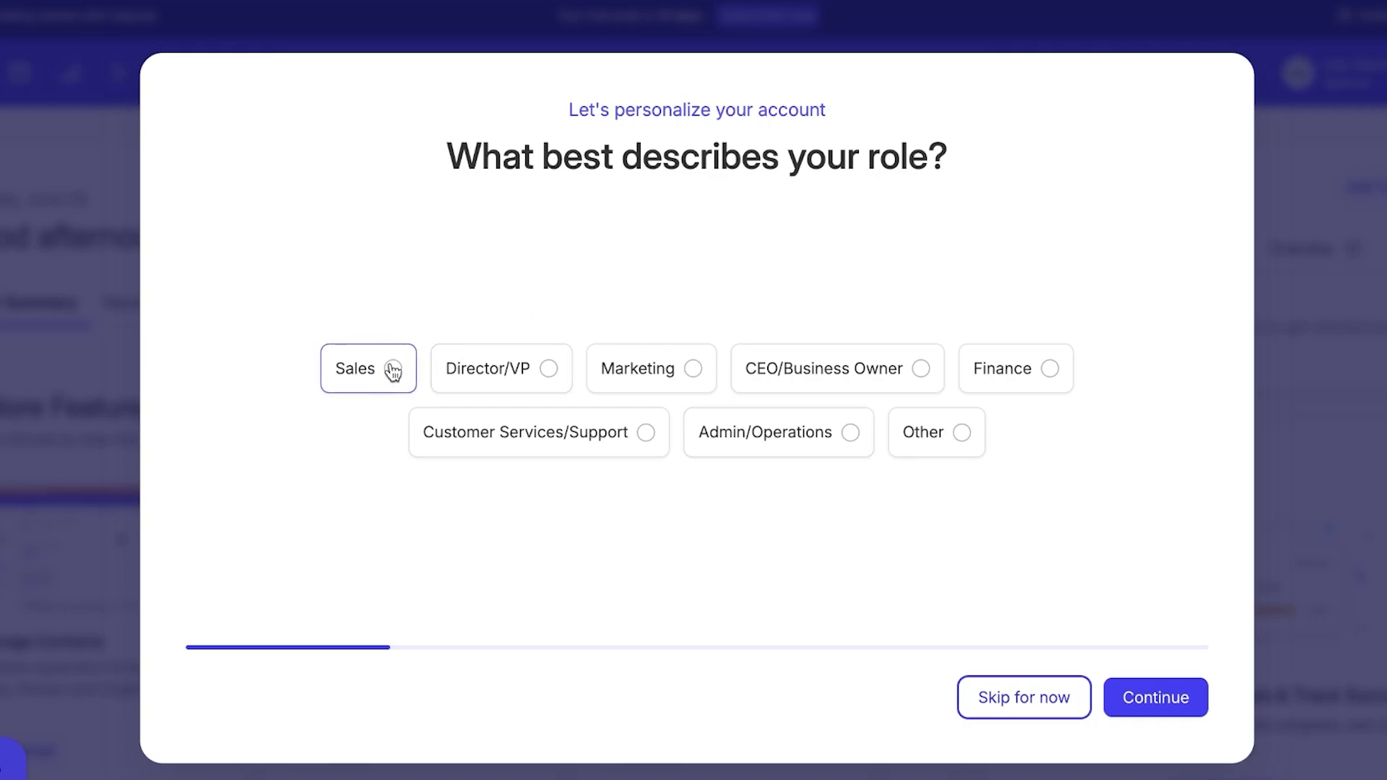
Choose CEO/Business Owner as role and 1-4 people as team size, skipping team invites.
{"action": "left_click", "coordinate": [802, 367]}
{"action": "left_click", "coordinate": [1183, 698]}
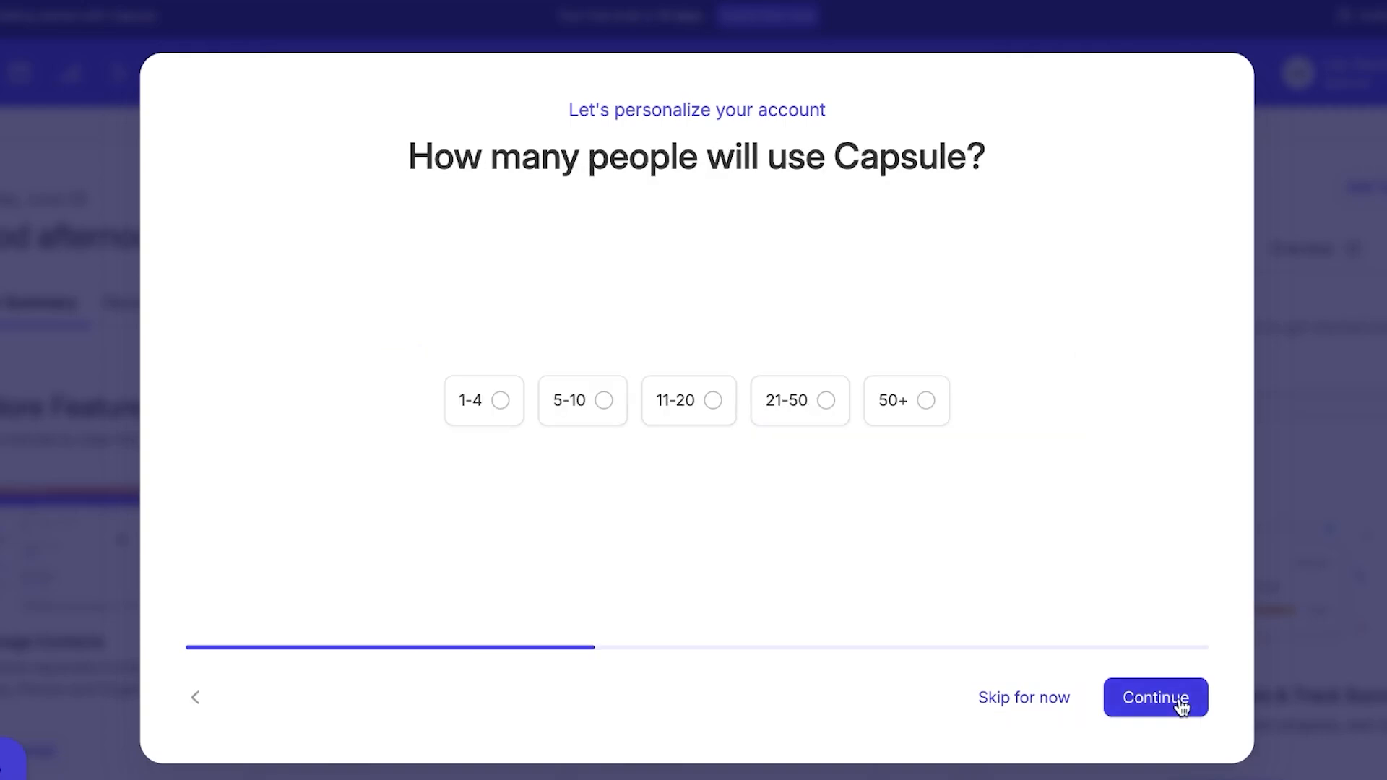
{"action": "left_click", "coordinate": [484, 415]}
{"action": "left_click", "coordinate": [1164, 698]}
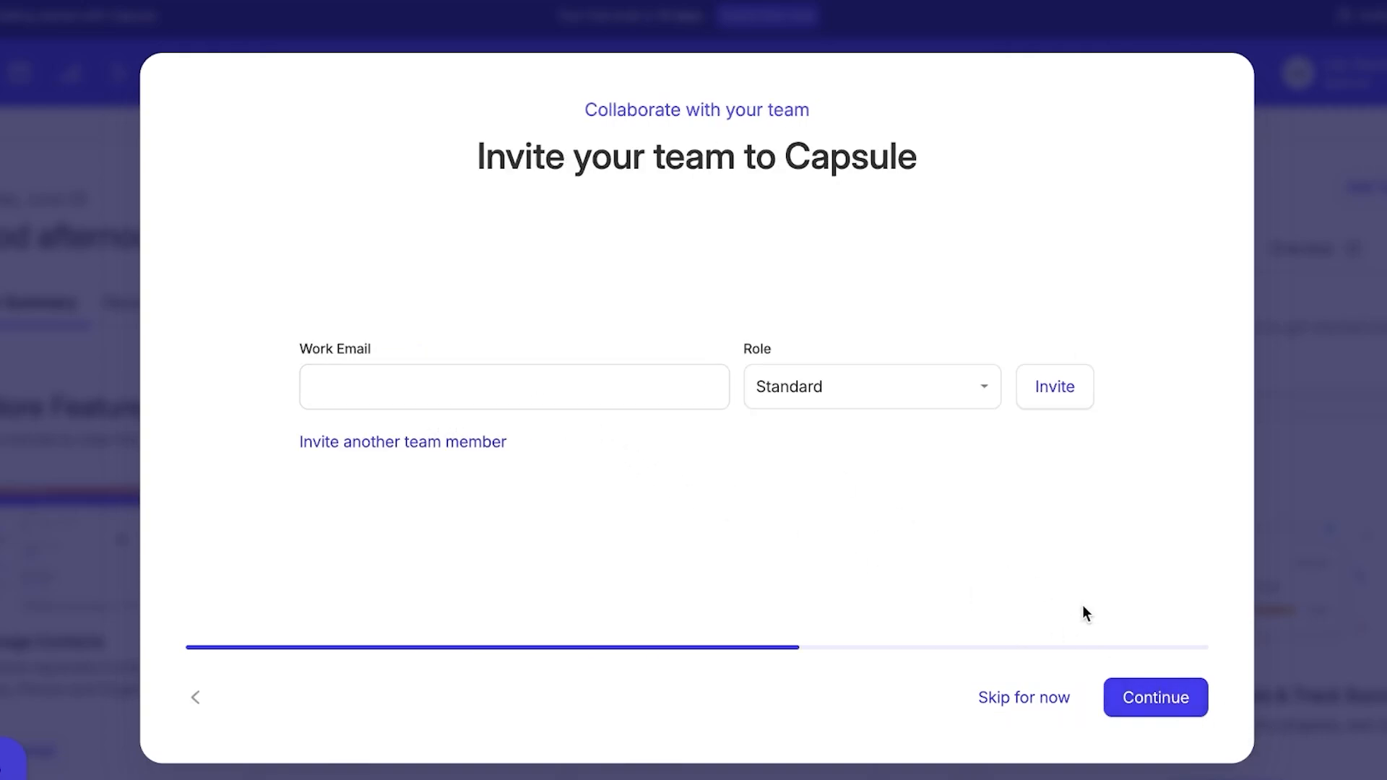
{"action": "left_click", "coordinate": [1136, 699]}
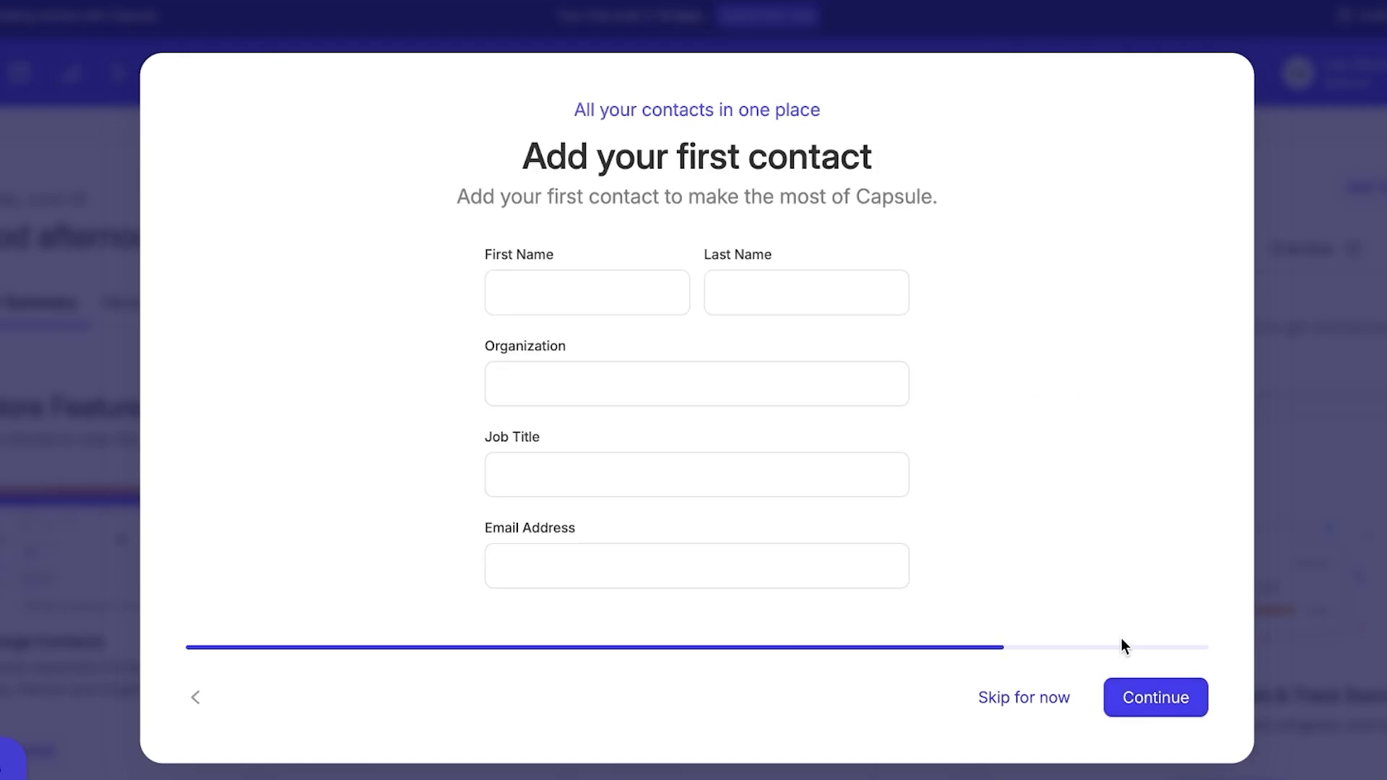
Add the first contact's first and last name, organization Logi Tech and job title Sales Rep.
{"action": "left_click", "coordinate": [601, 303]}
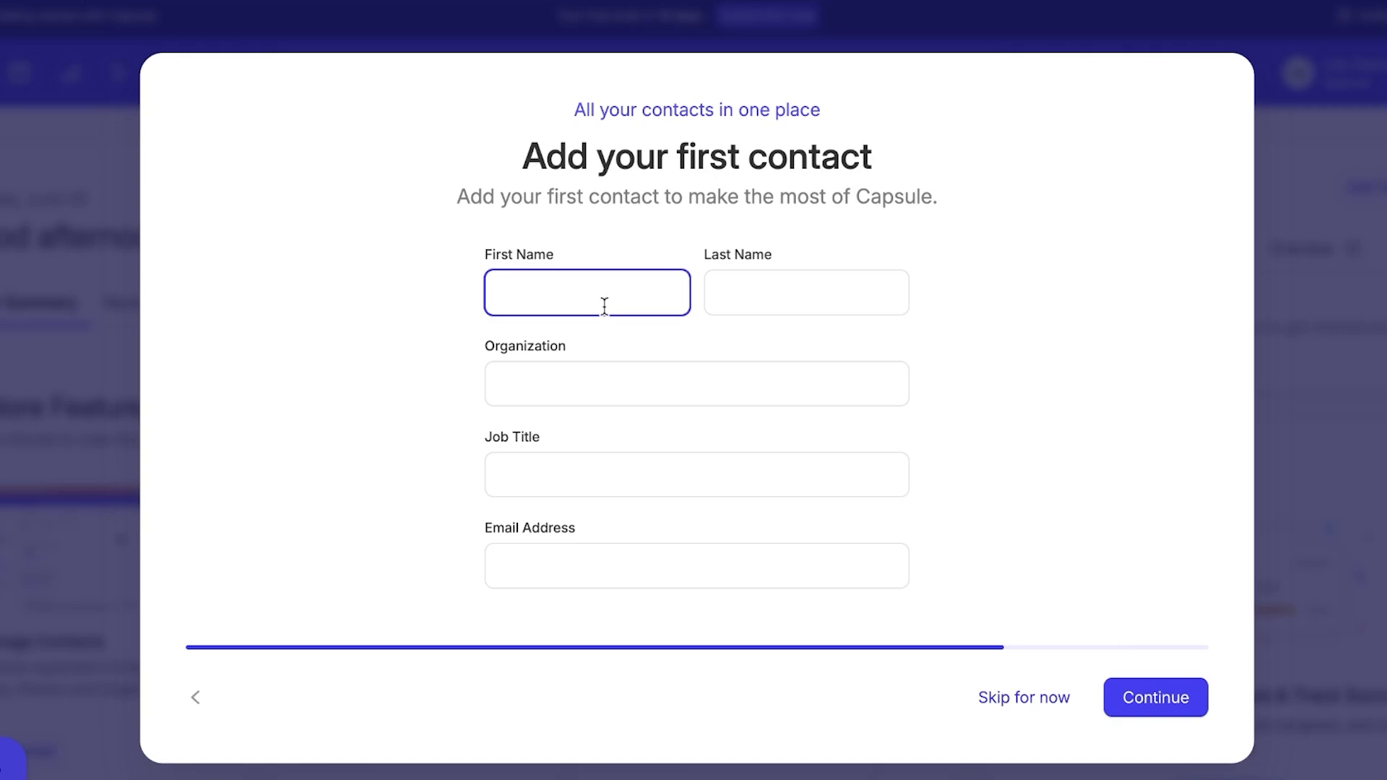
{"action": "type", "text": "H"}
{"action": "key", "text": "BackSpace"}
{"action": "left_click", "coordinate": [801, 283]}
{"action": "left_click", "coordinate": [755, 385]}
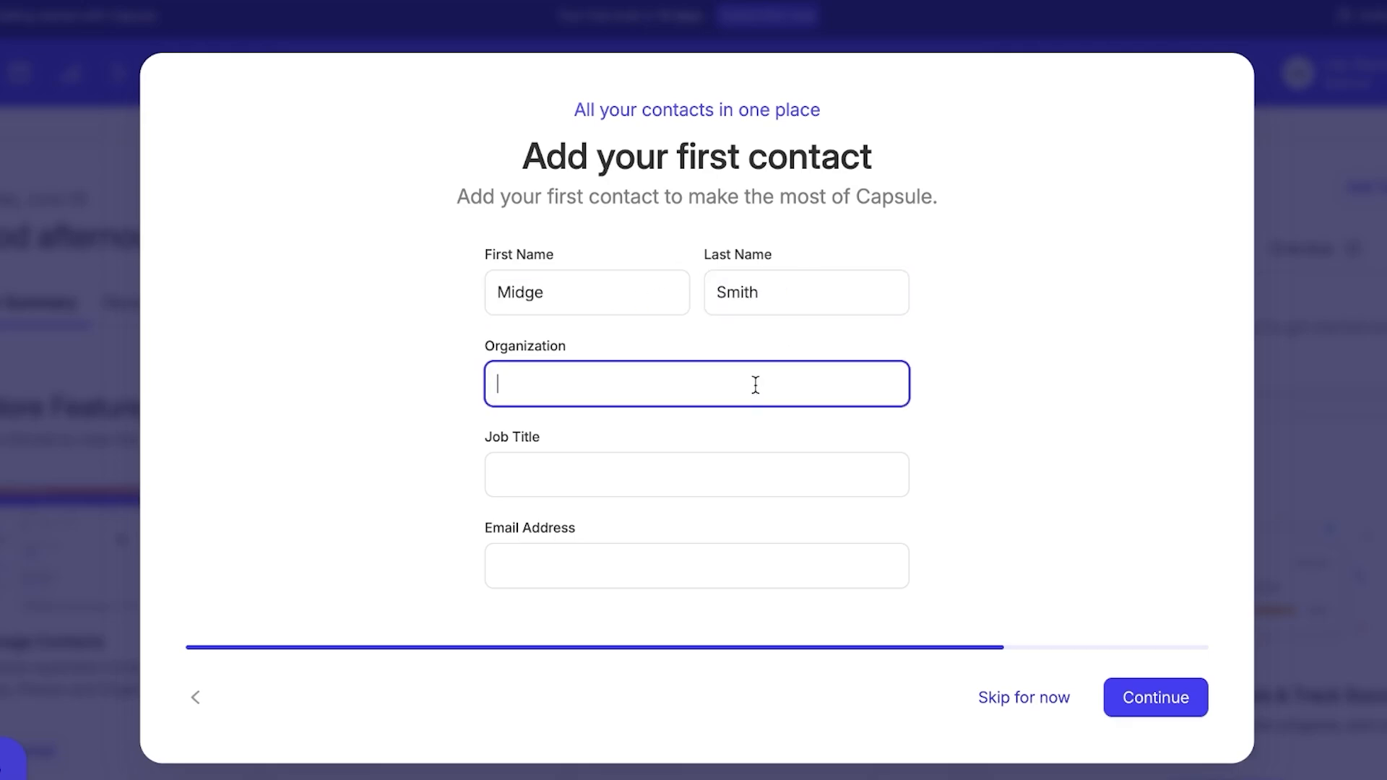
{"action": "type", "text": "K"}
{"action": "type", "text": "Logi"}
{"action": "type", "text": " Tech"}
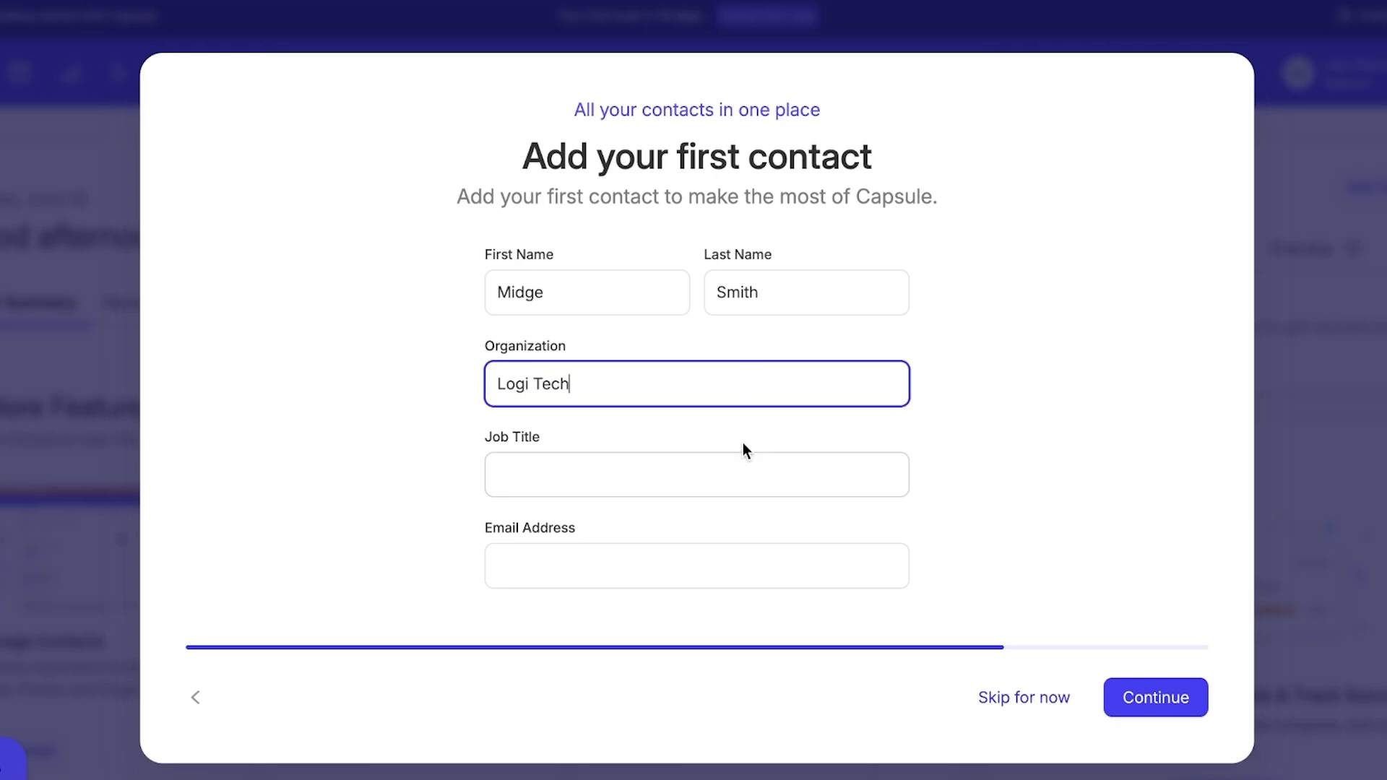
{"action": "left_click", "coordinate": [730, 462]}
{"action": "type", "text": "Sales "}
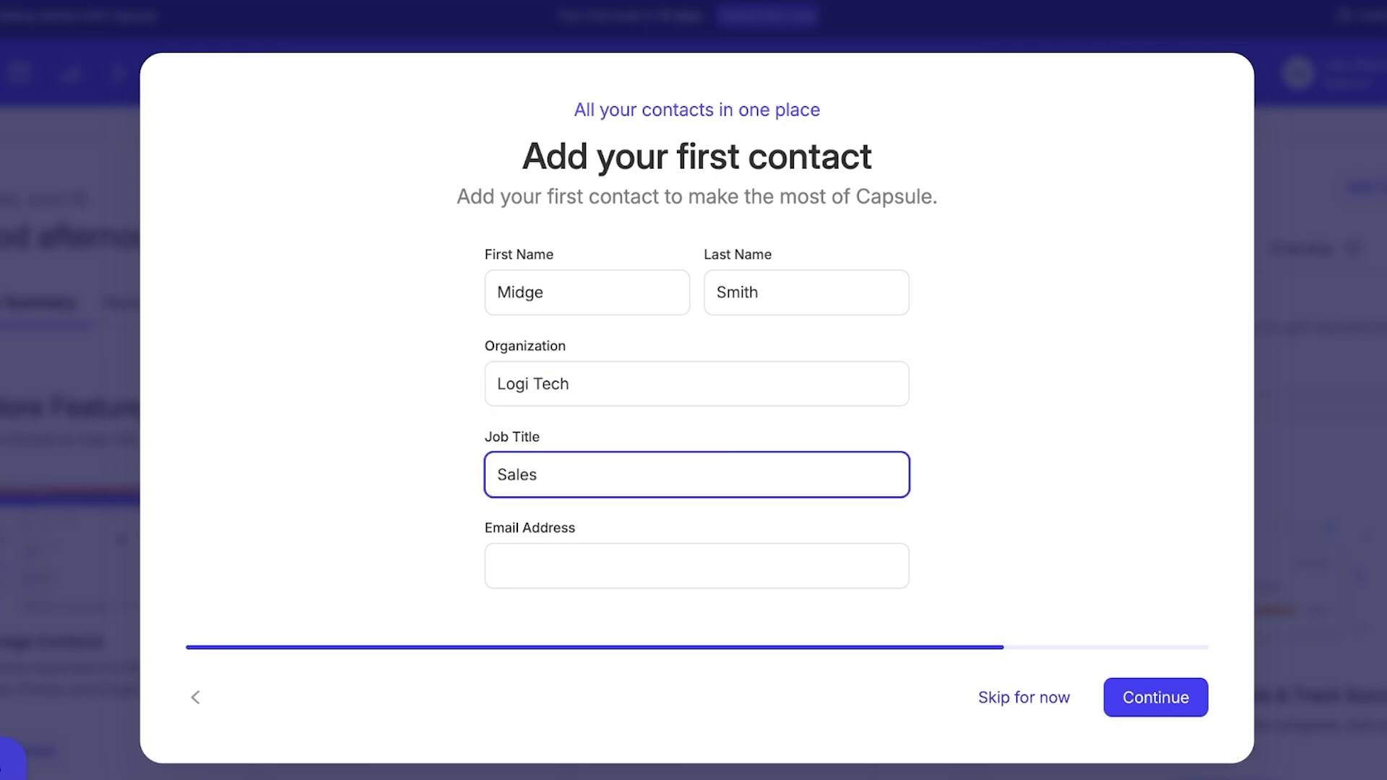
{"action": "type", "text": "Rep"}
{"action": "left_click", "coordinate": [1168, 695]}
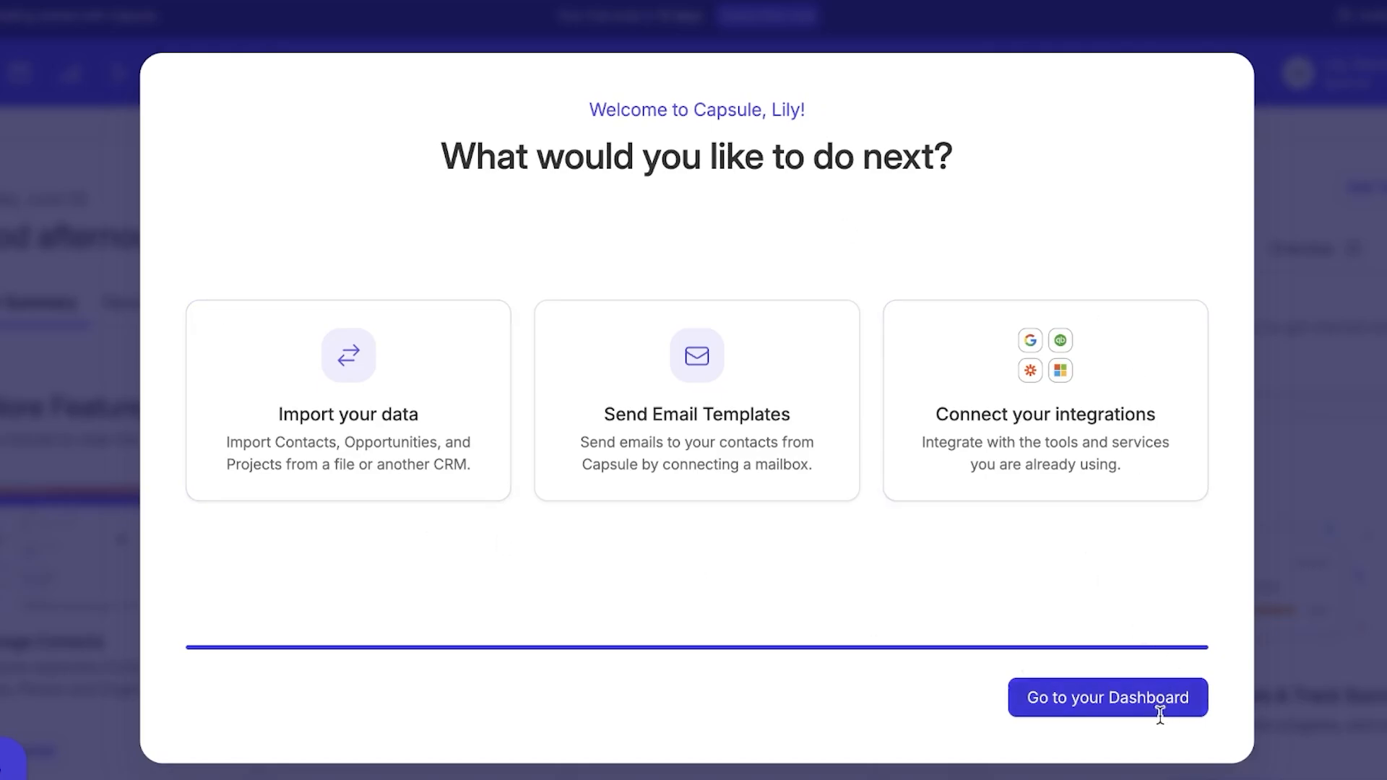
Go to the dashboard, tour People, Calendar and Sales Pipeline, then return to People & Organizations.
{"action": "left_click", "coordinate": [1071, 709]}
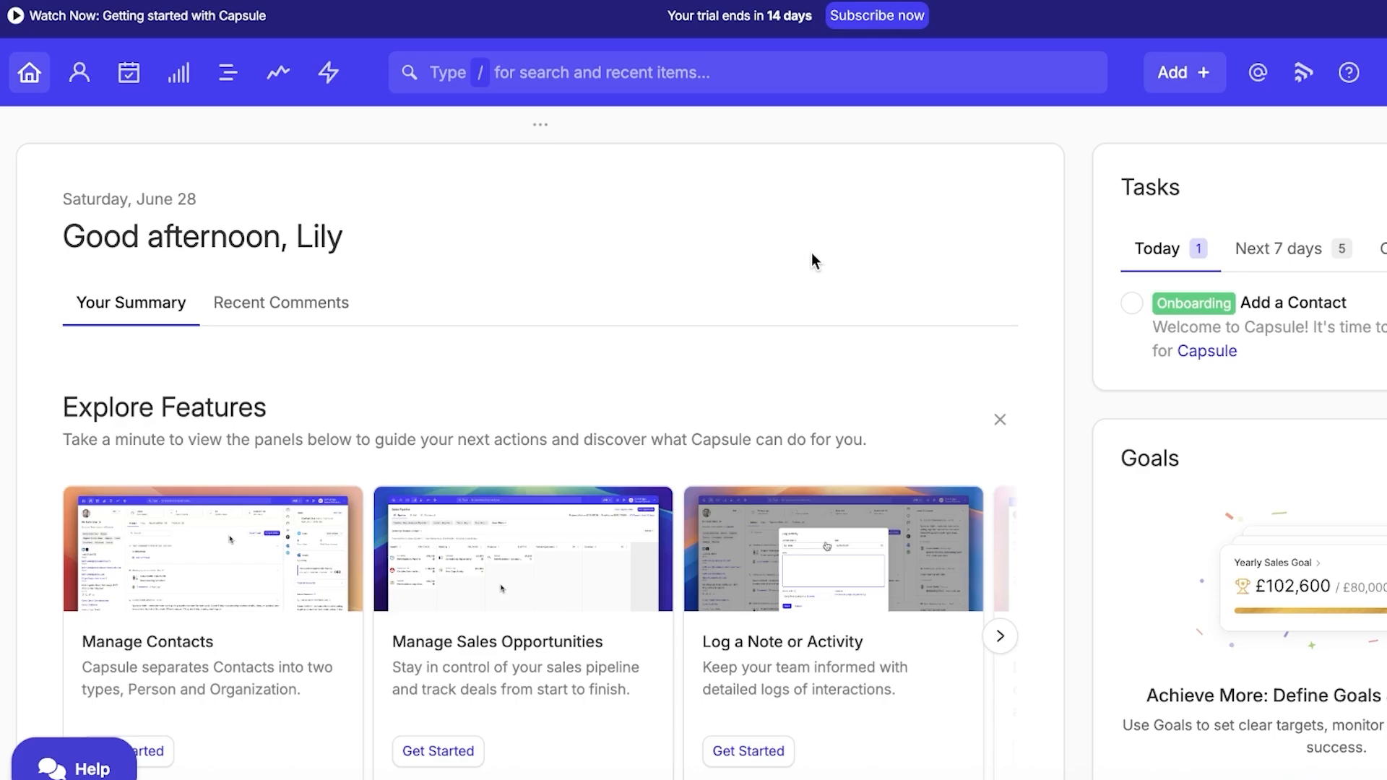
{"action": "scroll", "coordinate": [1156, 405], "scroll_direction": "down", "scroll_amount": 2}
{"action": "scroll", "coordinate": [390, 433], "scroll_direction": "up", "scroll_amount": 2}
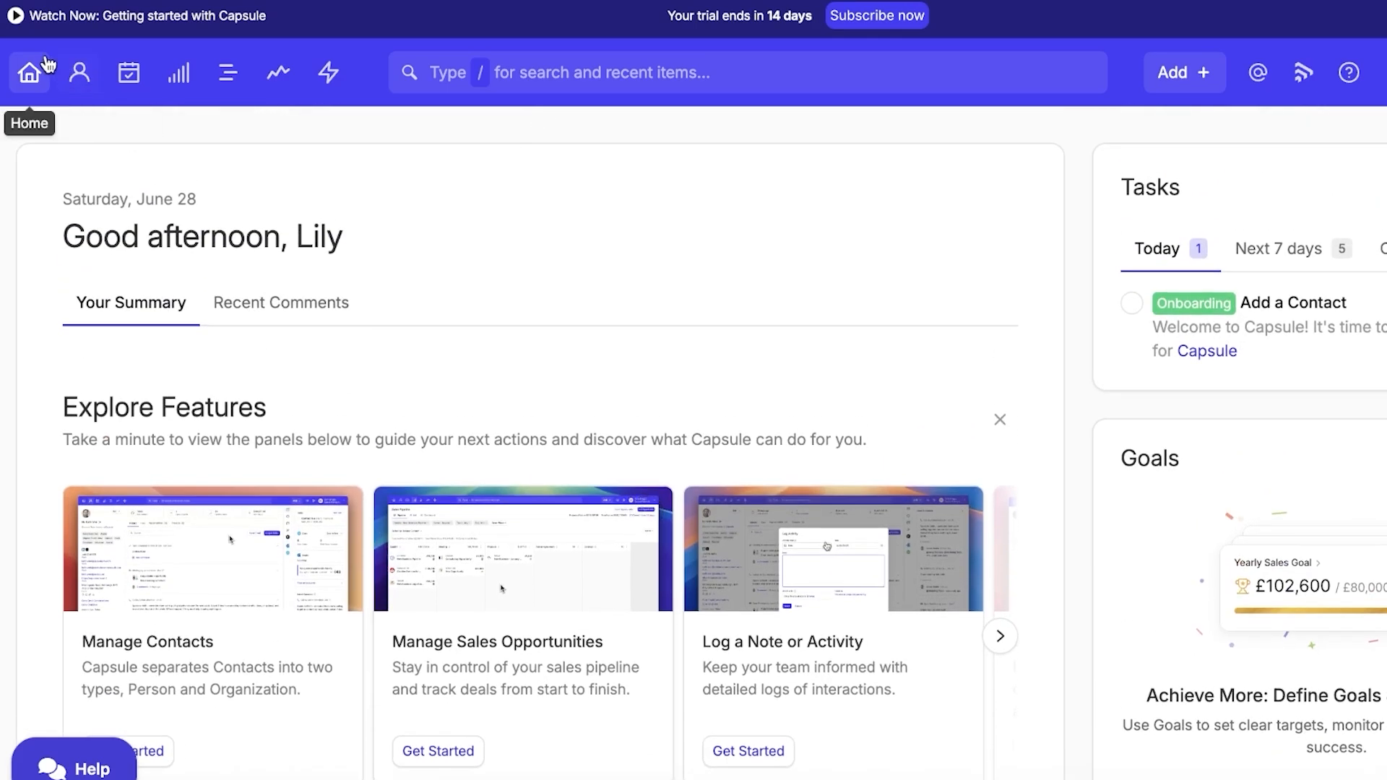
{"action": "left_click", "coordinate": [80, 78]}
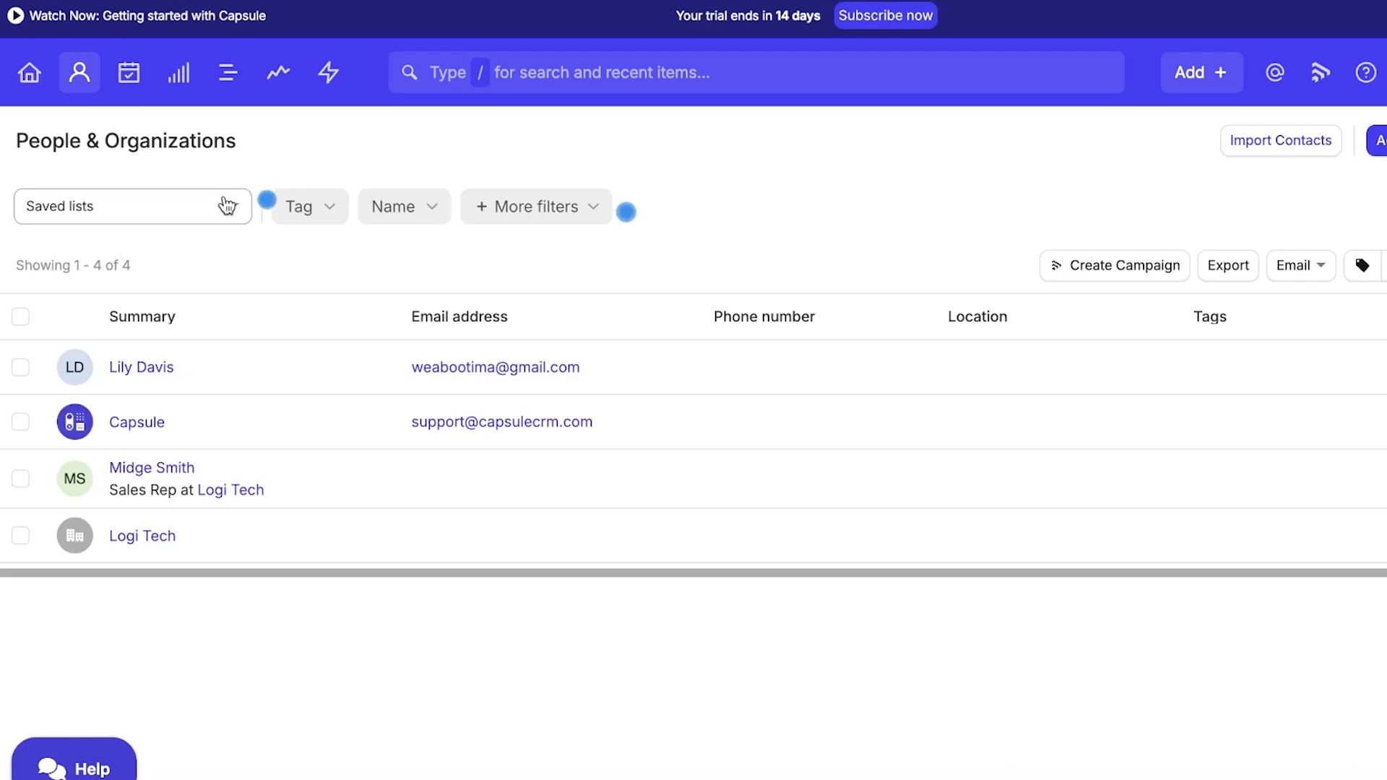
{"action": "left_click", "coordinate": [129, 76]}
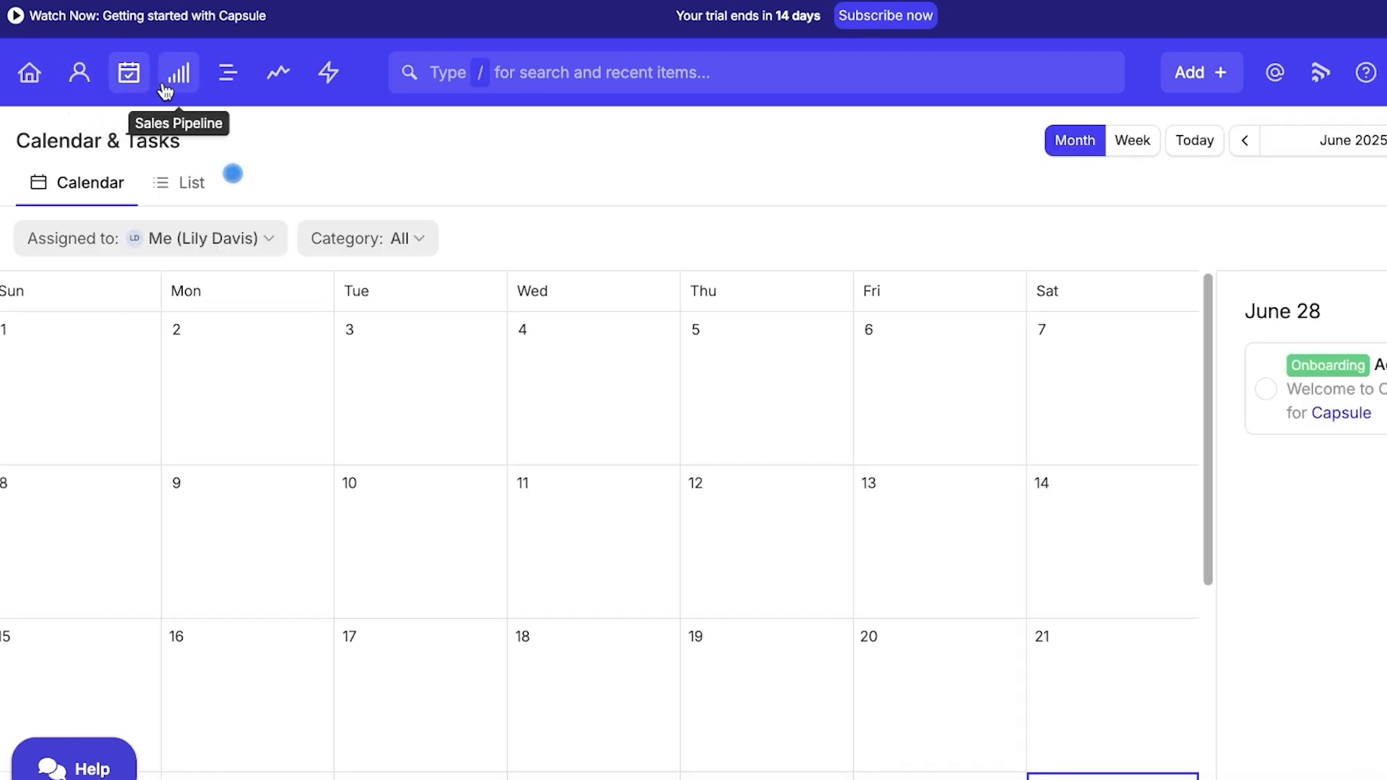
{"action": "left_click", "coordinate": [165, 88]}
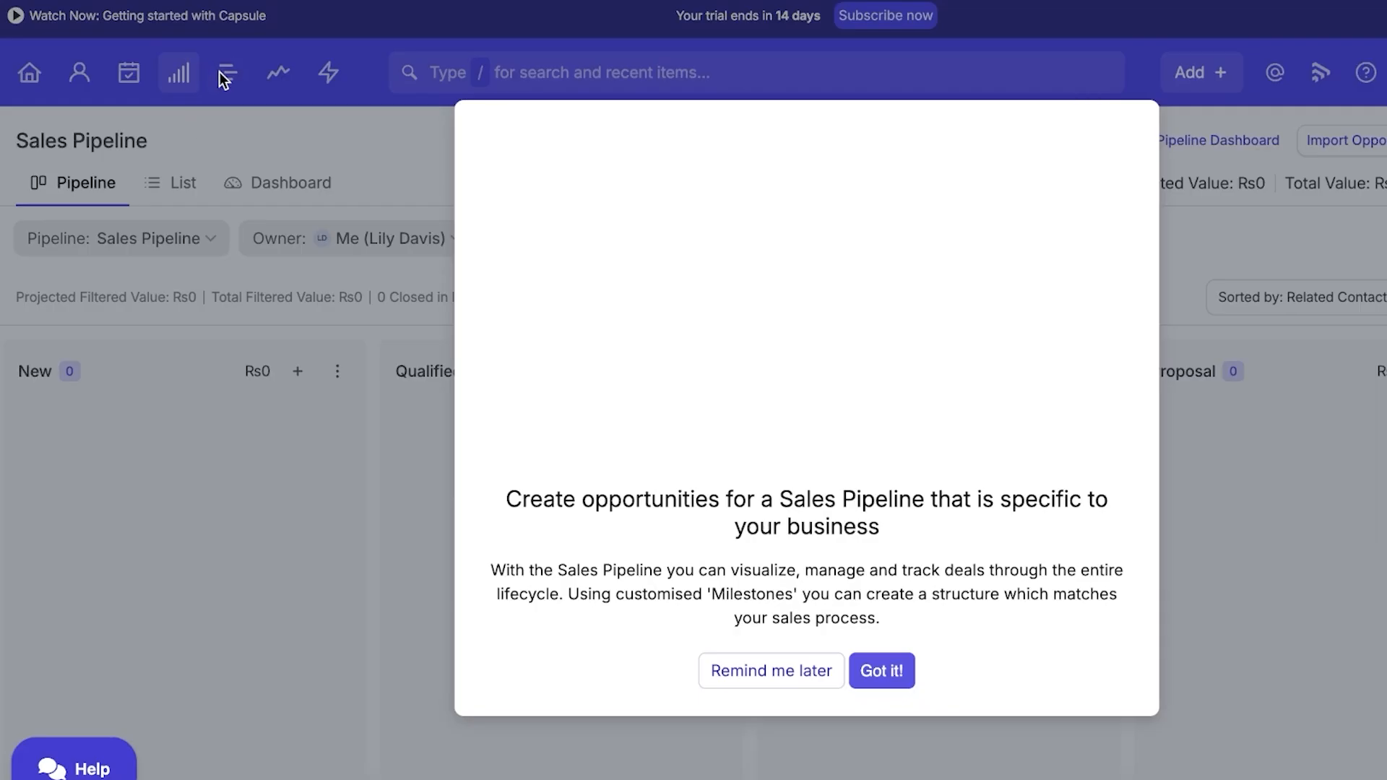
{"action": "left_click", "coordinate": [873, 738]}
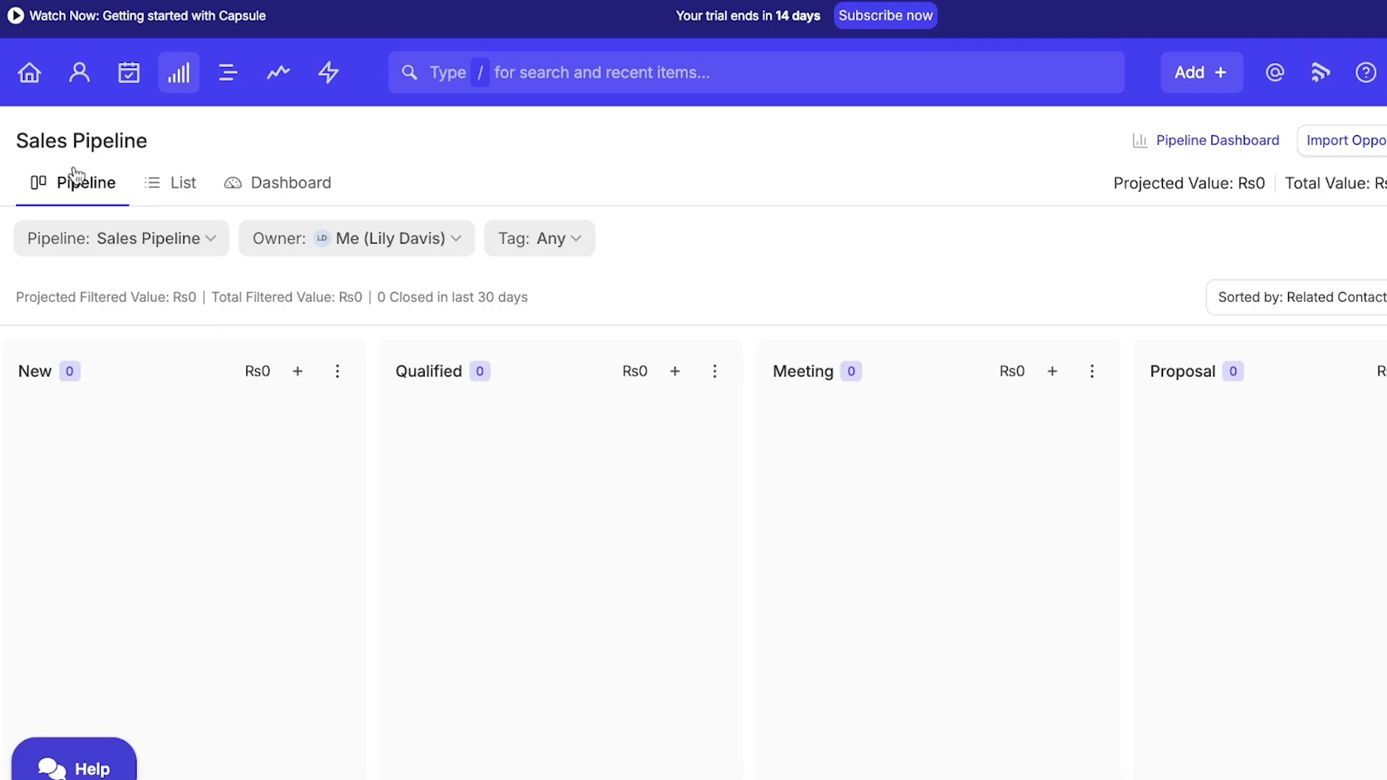
{"action": "left_click", "coordinate": [80, 72]}
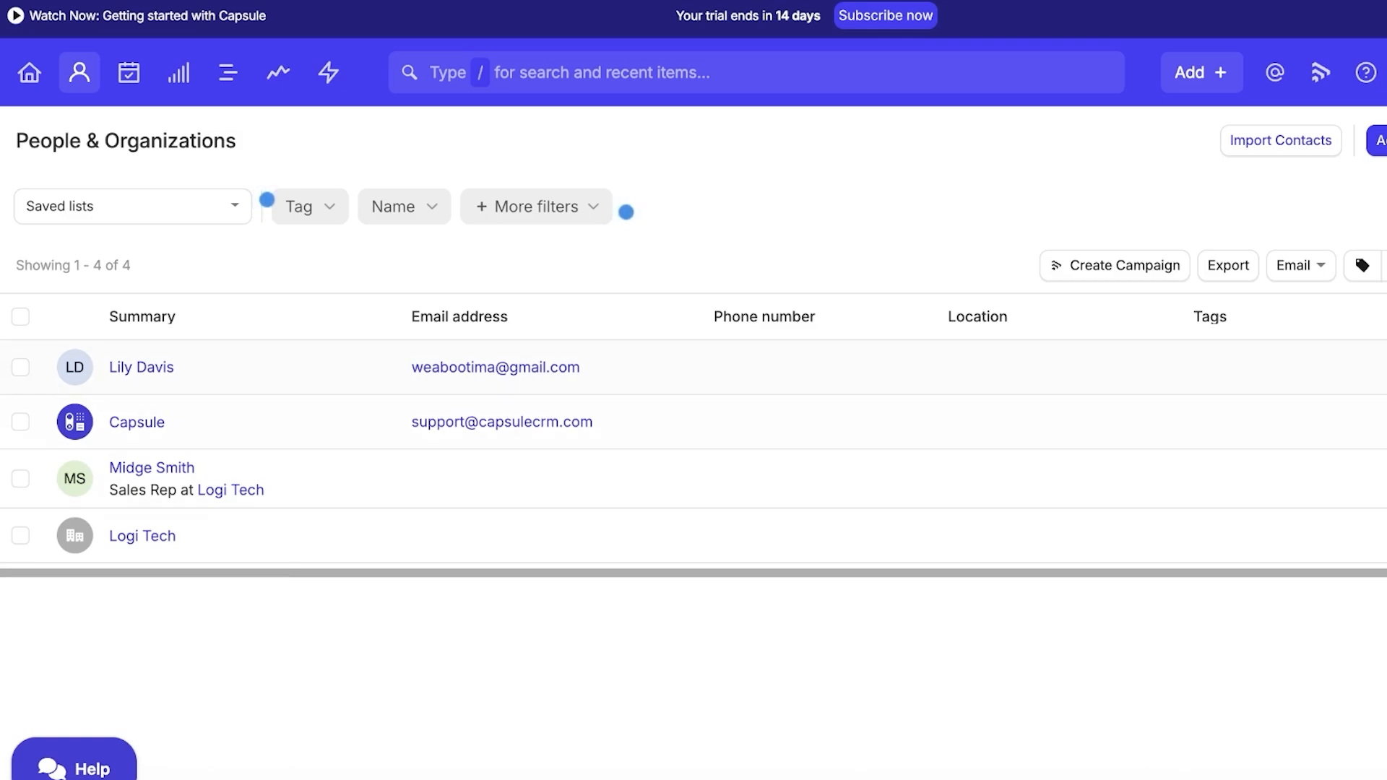
Review the Saved lists, More filters and Tag filter options, then start a new organization.
{"action": "left_click", "coordinate": [218, 215]}
{"action": "left_click", "coordinate": [516, 216]}
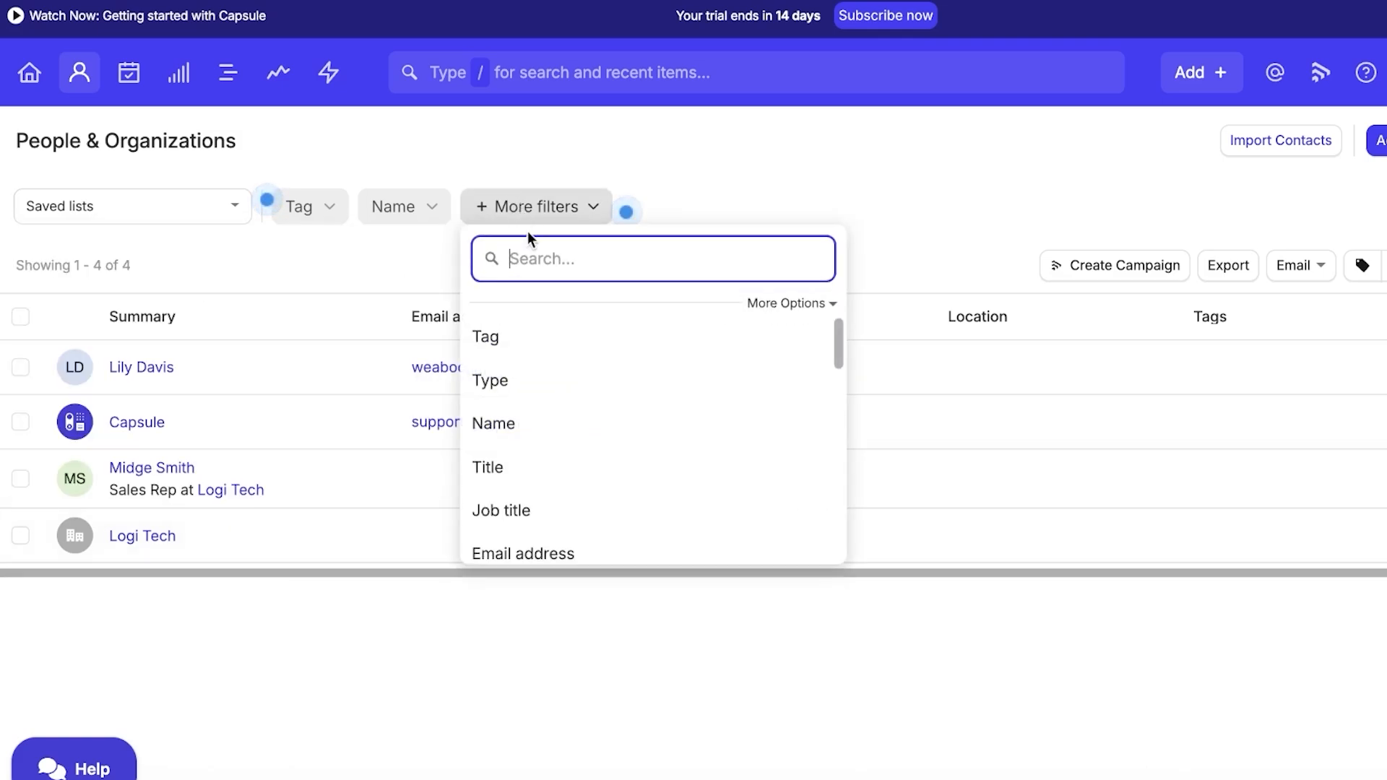
{"action": "left_click", "coordinate": [289, 216]}
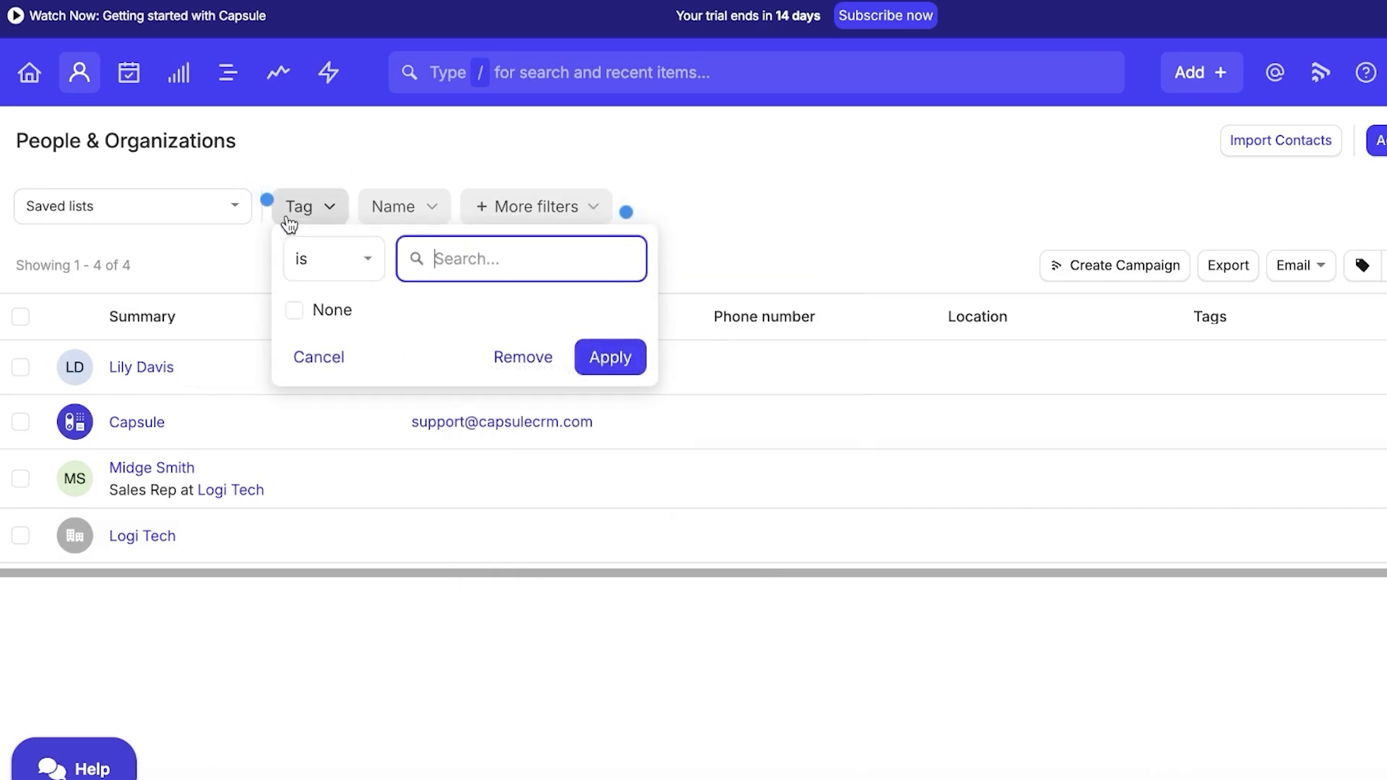
{"action": "left_click", "coordinate": [847, 217]}
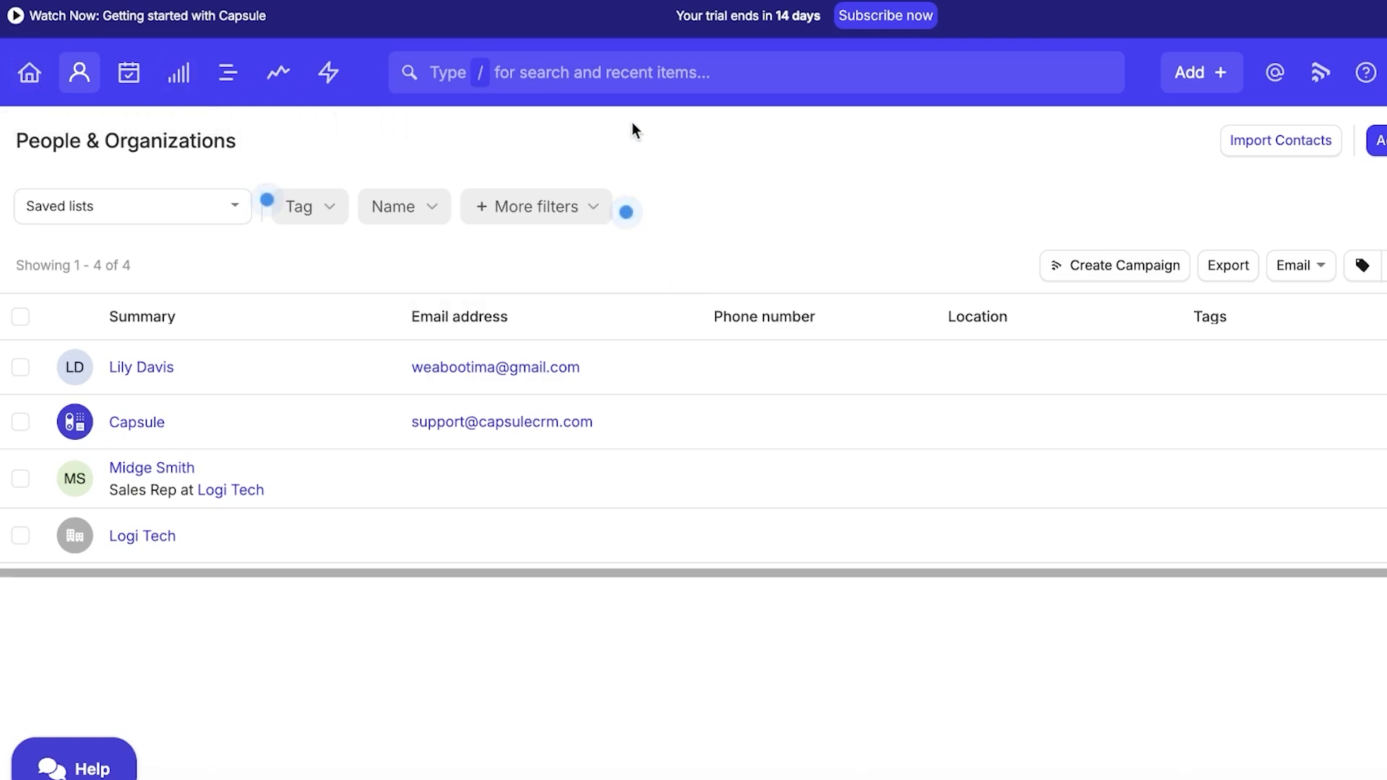
{"action": "left_click", "coordinate": [1320, 141]}
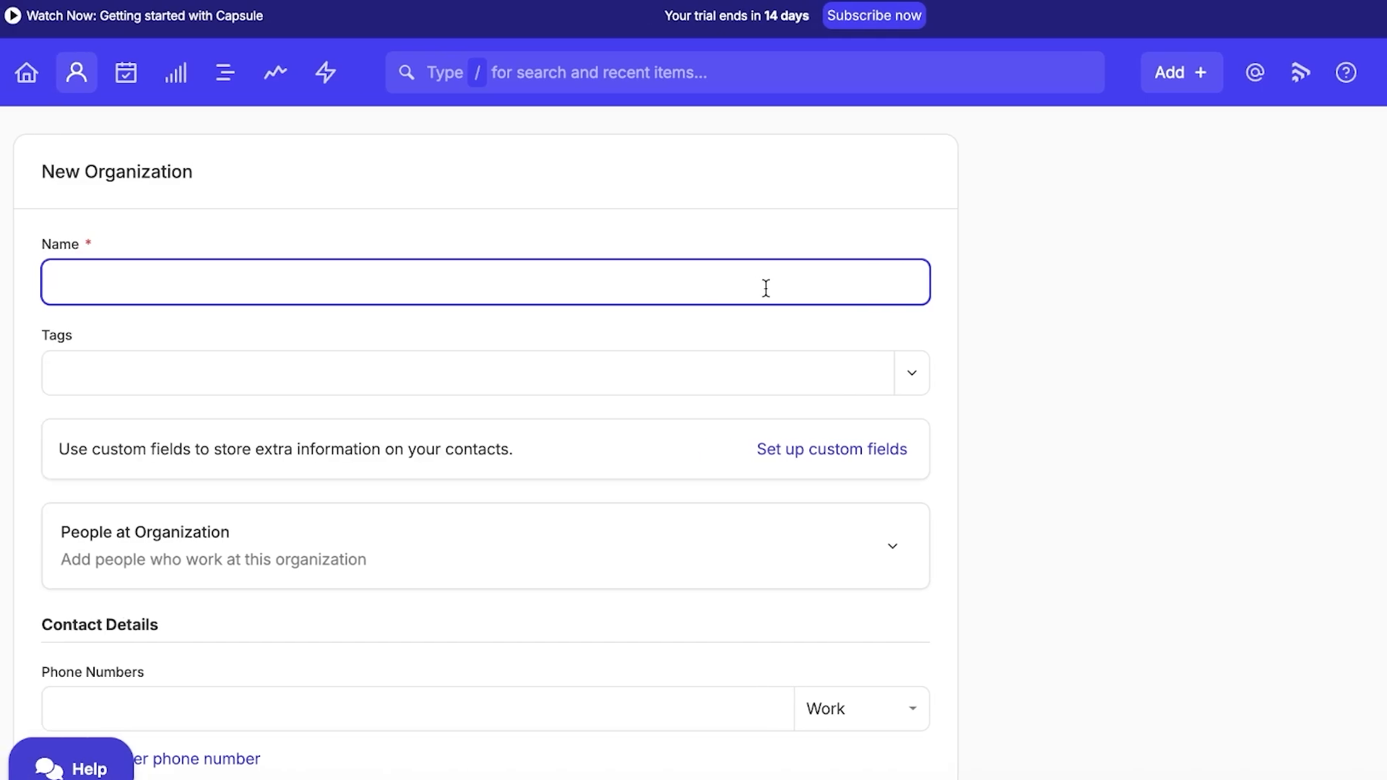
Enter 'Mark Constructions' as the organization name and open the custom fields setup.
{"action": "type", "text": "Mark Constructions"}
{"action": "scroll", "coordinate": [773, 289], "scroll_direction": "down", "scroll_amount": 3}
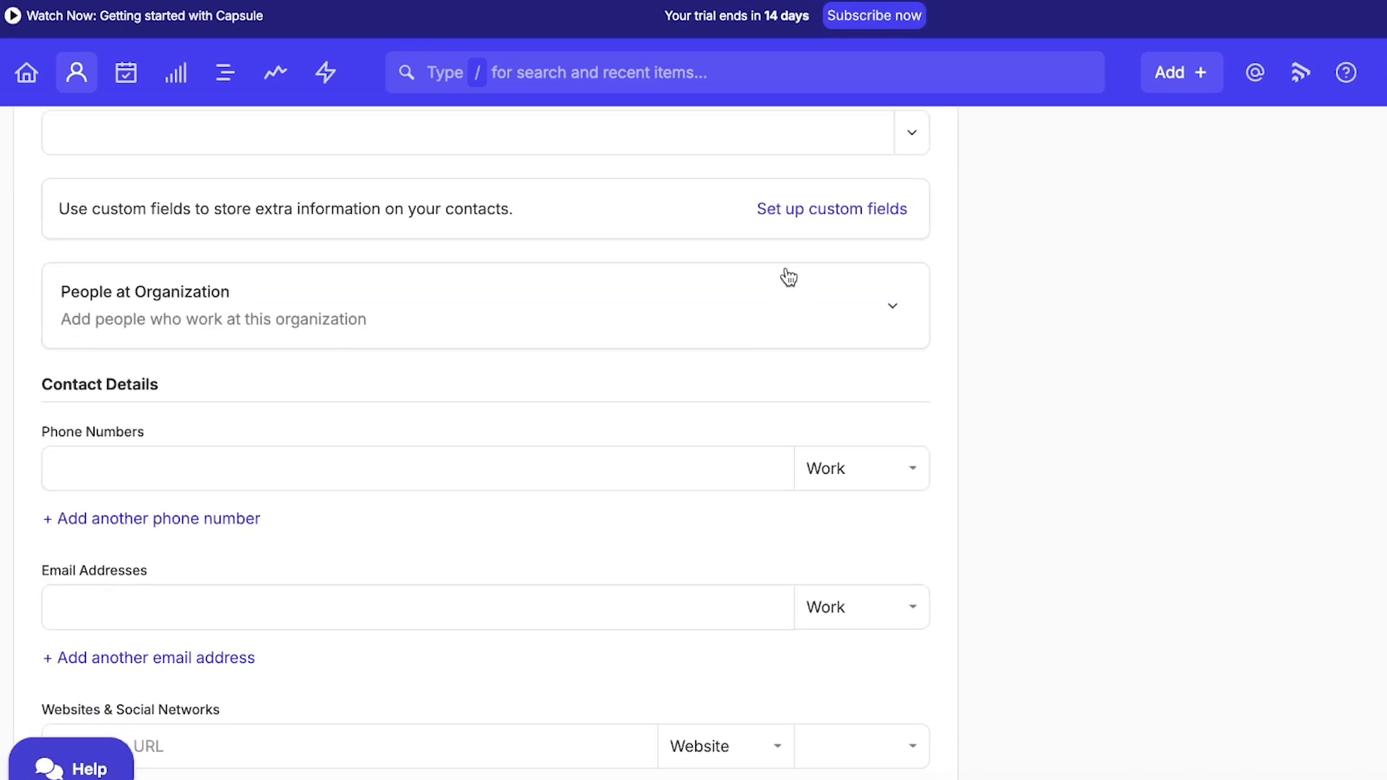
{"action": "left_click", "coordinate": [787, 217]}
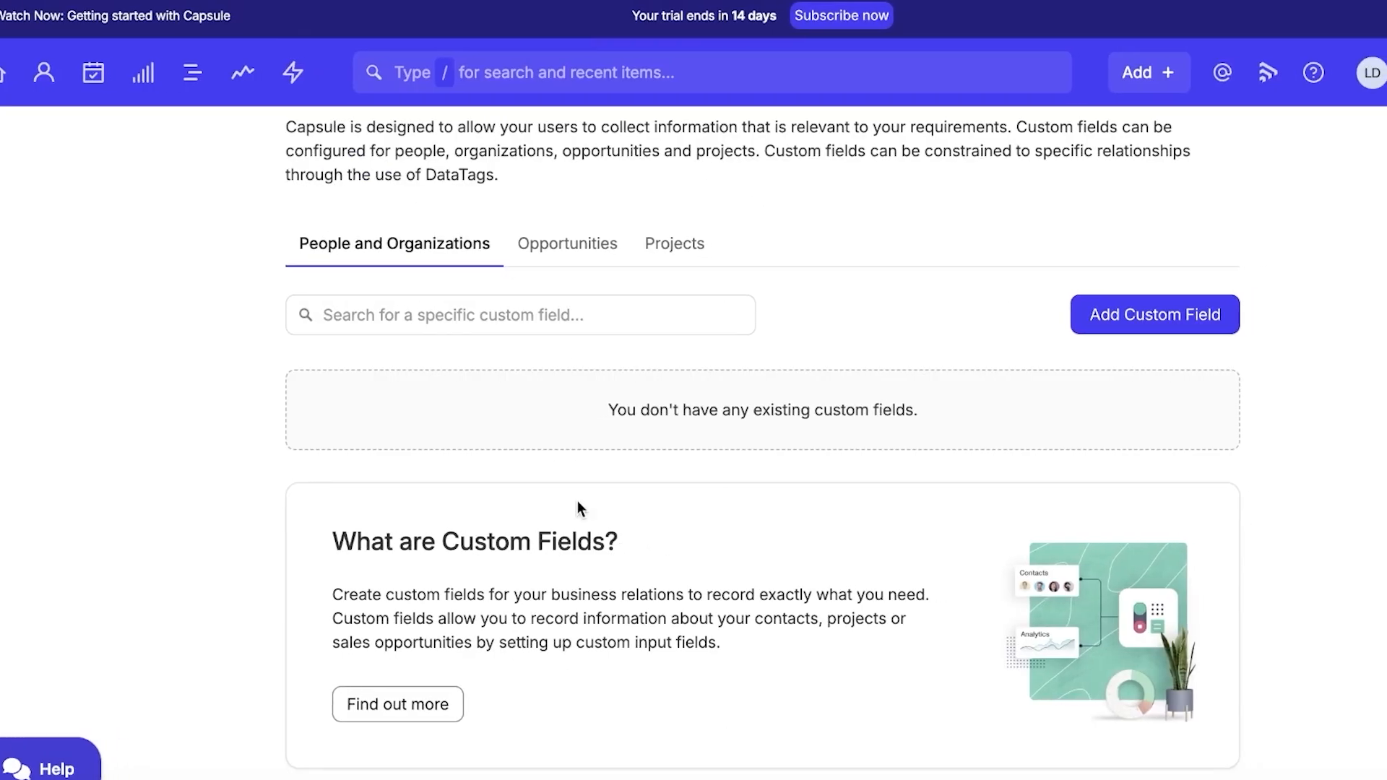
Look over the custom field types in Add Custom Field without creating one.
{"action": "left_click", "coordinate": [1095, 303]}
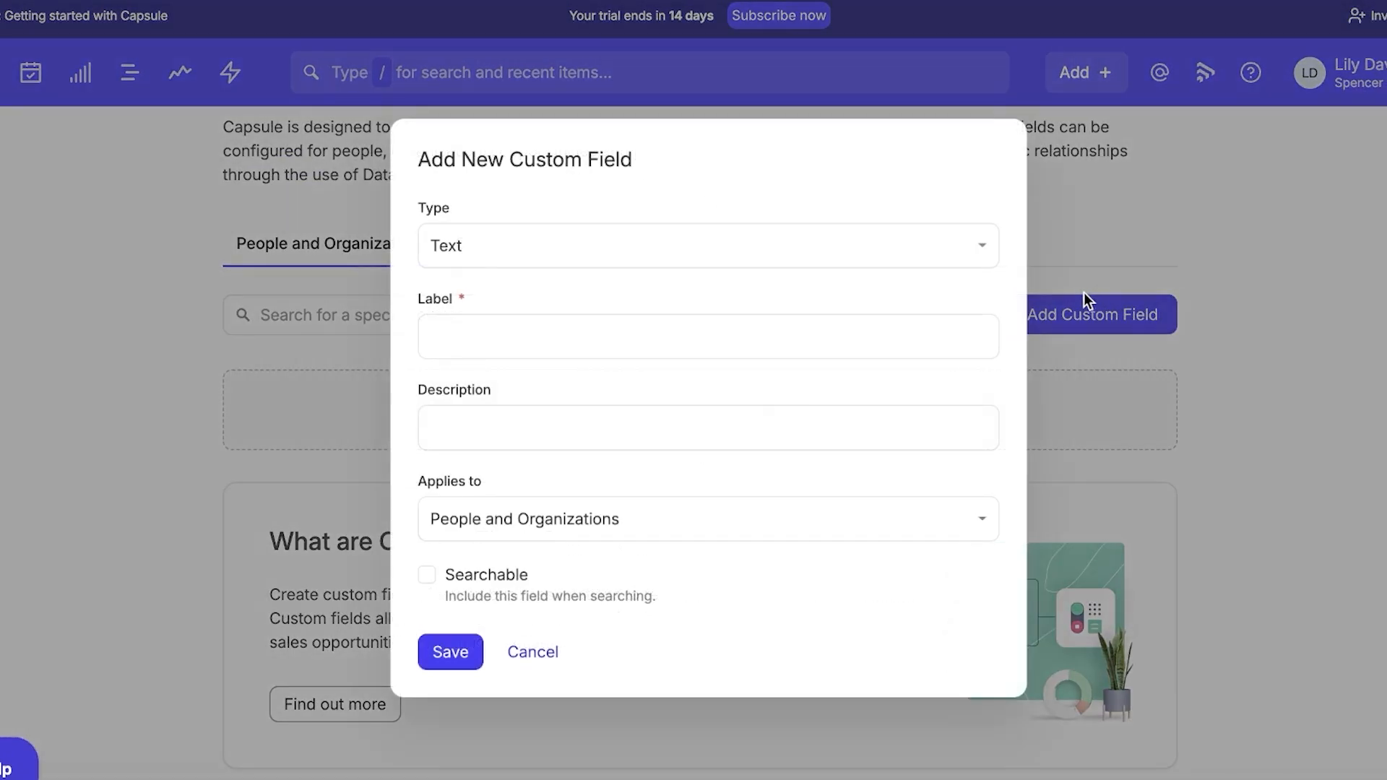
{"action": "left_click", "coordinate": [643, 237]}
{"action": "key", "text": "Escape"}
{"action": "left_click", "coordinate": [764, 314]}
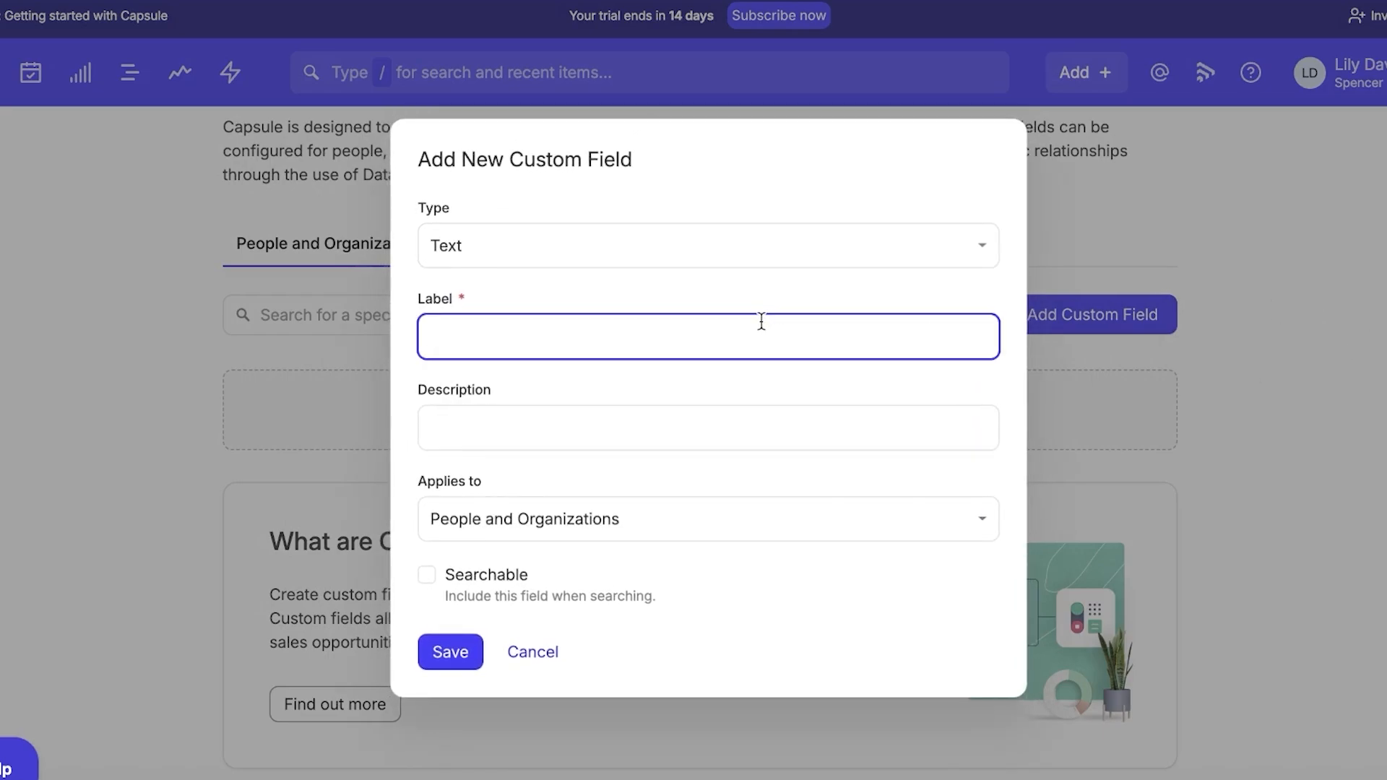
{"action": "left_click", "coordinate": [737, 246]}
{"action": "key", "text": "Escape"}
{"action": "left_click", "coordinate": [698, 334]}
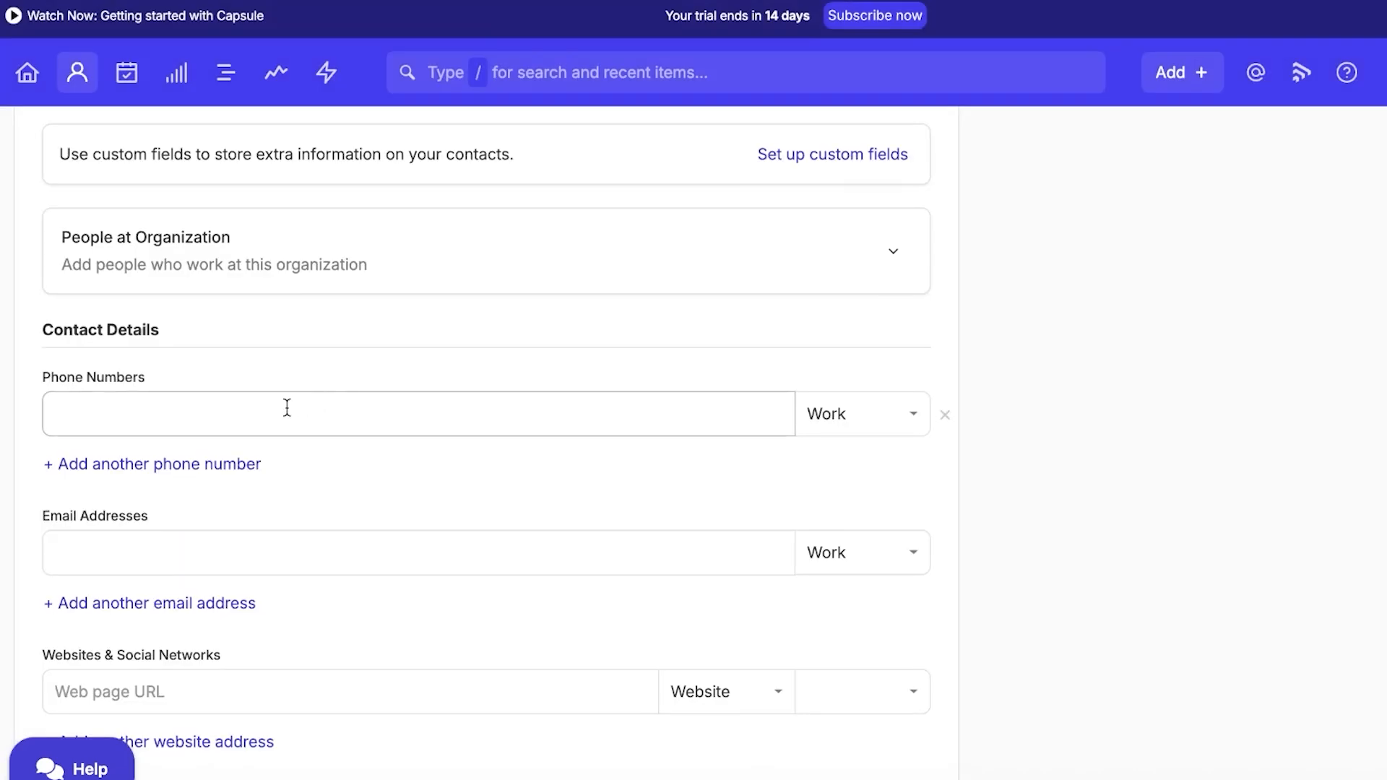
Save the Mark Constructions organization.
{"action": "scroll", "coordinate": [206, 415], "scroll_direction": "down", "scroll_amount": 3}
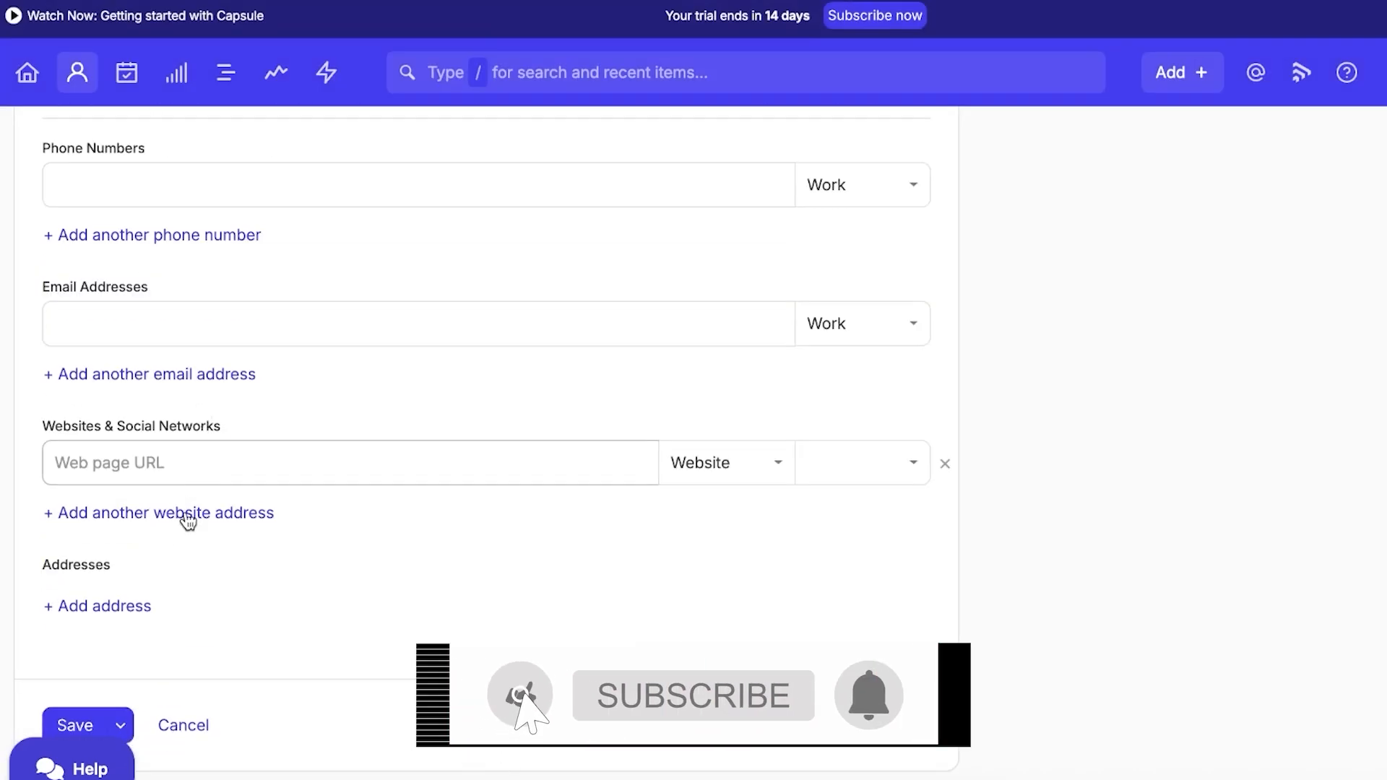
{"action": "scroll", "coordinate": [184, 520], "scroll_direction": "down", "scroll_amount": 1}
{"action": "left_click", "coordinate": [81, 681]}
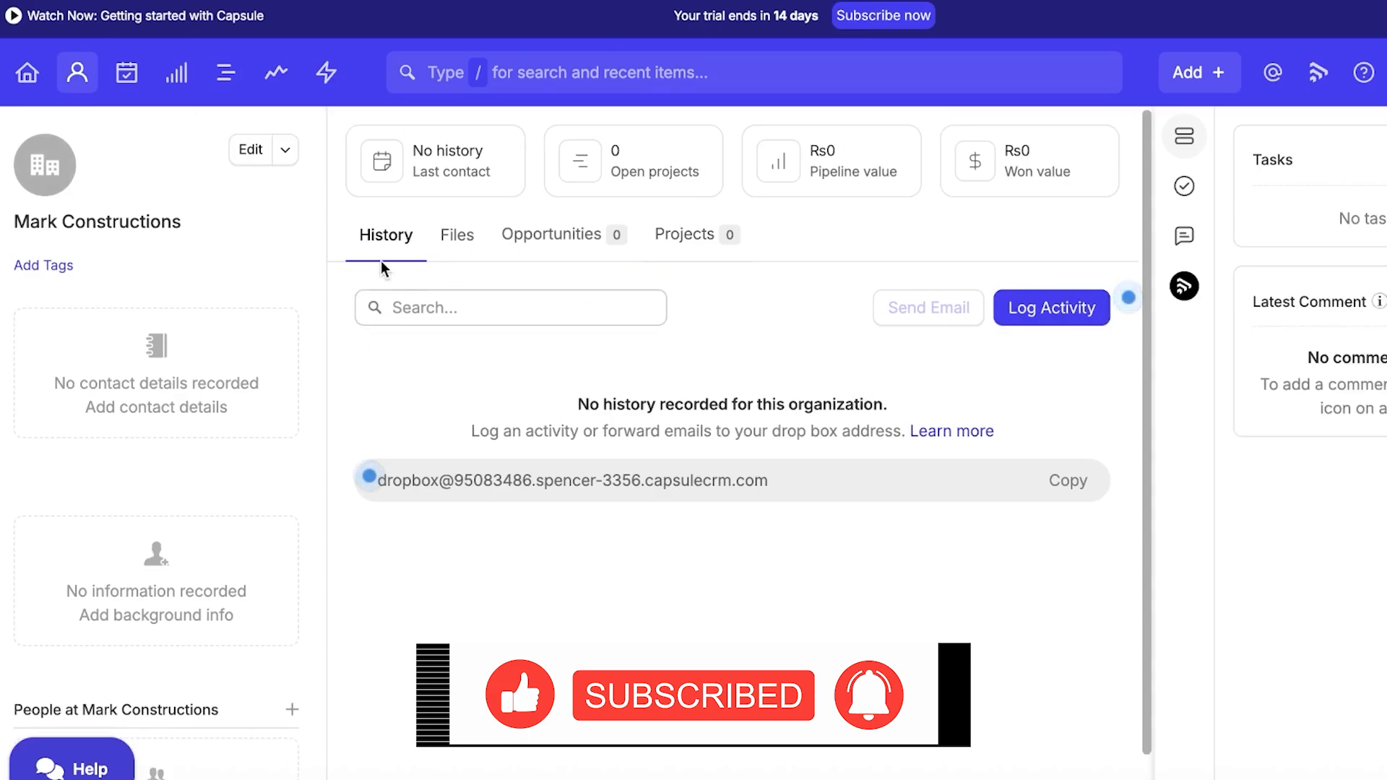
Review the contact import options from the People & Organizations list.
{"action": "left_click", "coordinate": [70, 88]}
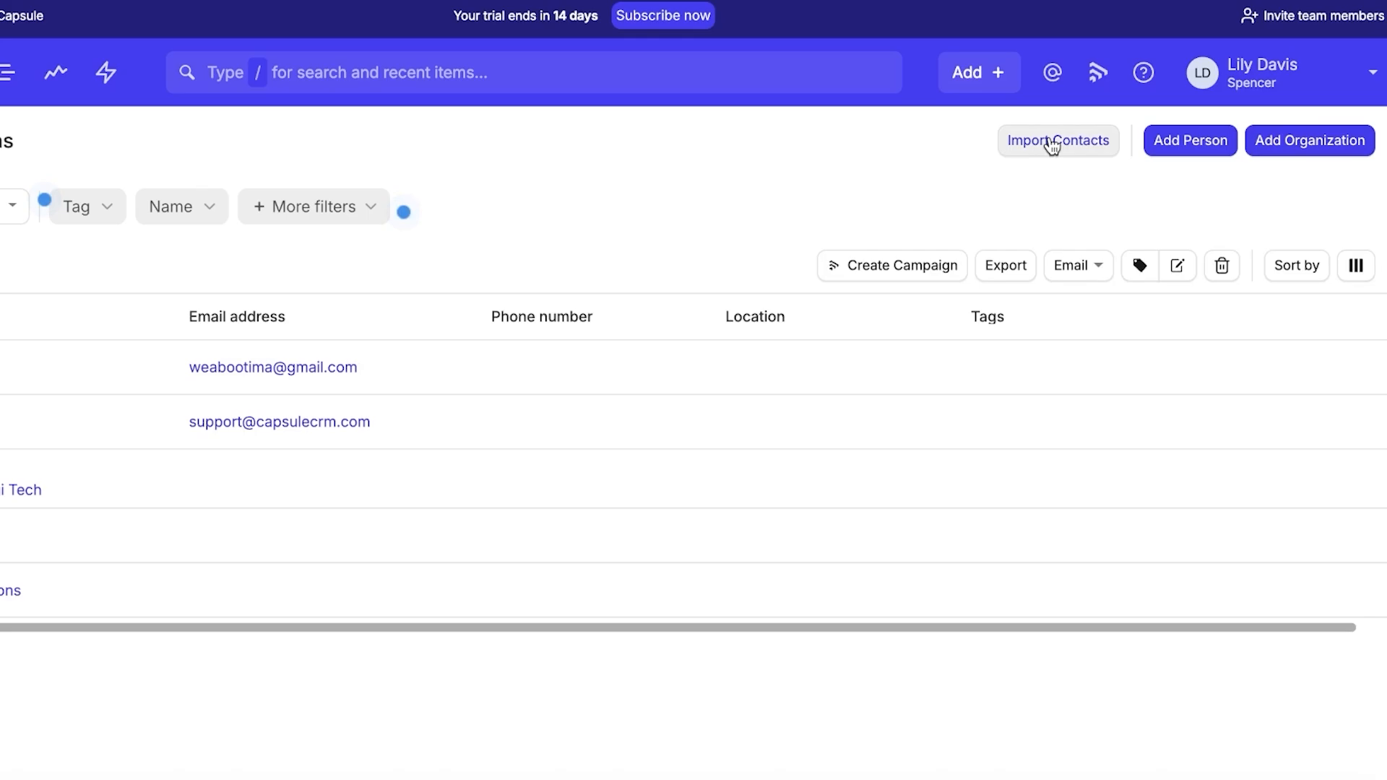
{"action": "left_click", "coordinate": [1052, 143]}
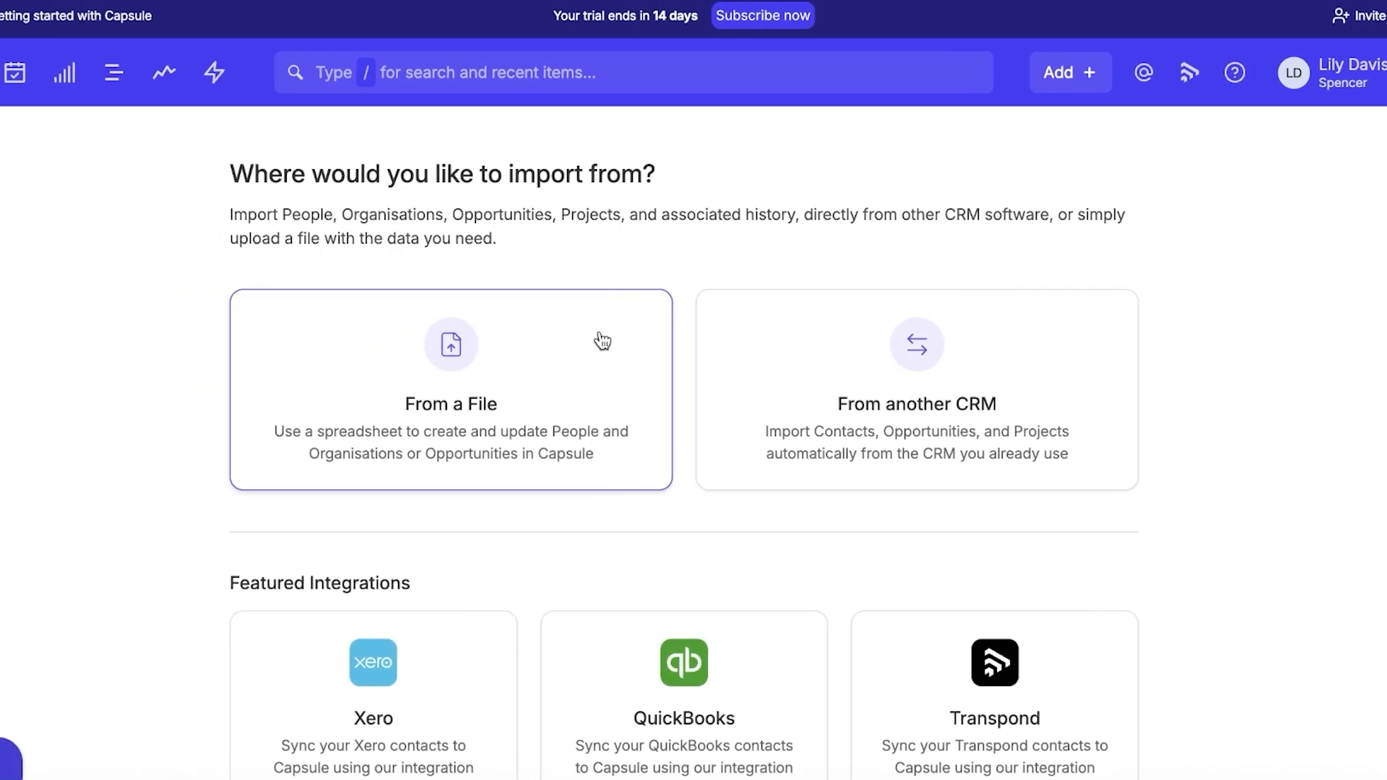
{"action": "scroll", "coordinate": [969, 336], "scroll_direction": "down", "scroll_amount": 4}
{"action": "scroll", "coordinate": [504, 331], "scroll_direction": "up", "scroll_amount": 2}
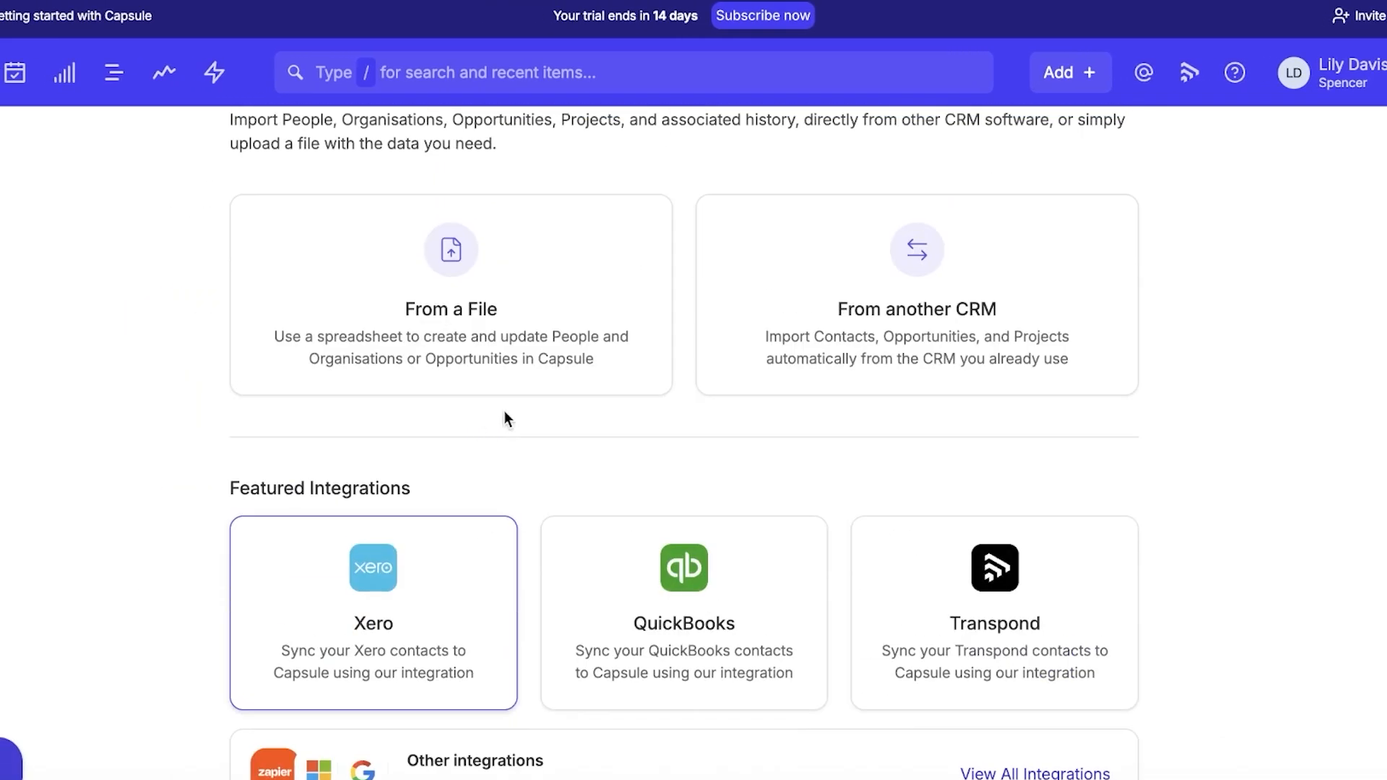
{"action": "scroll", "coordinate": [795, 712], "scroll_direction": "down", "scroll_amount": 2}
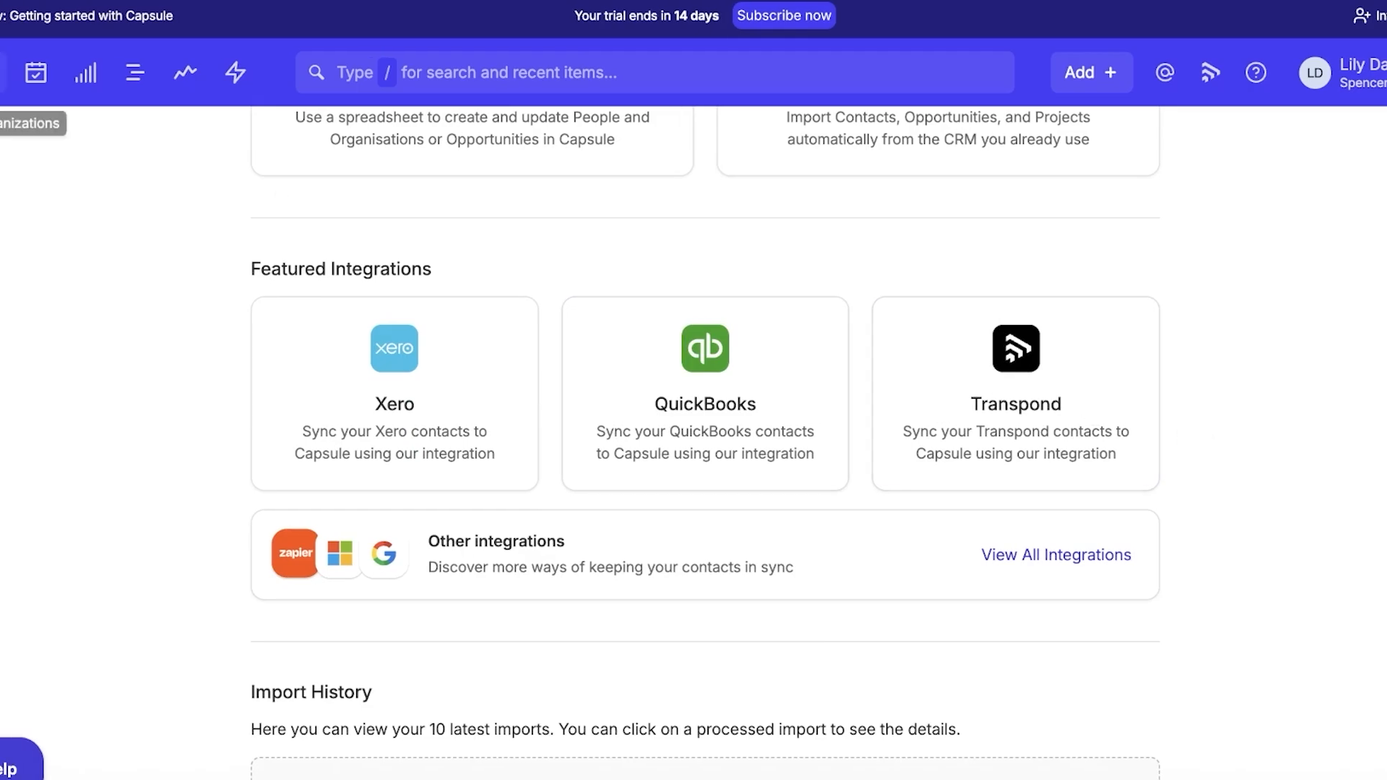
{"action": "left_click", "coordinate": [66, 82]}
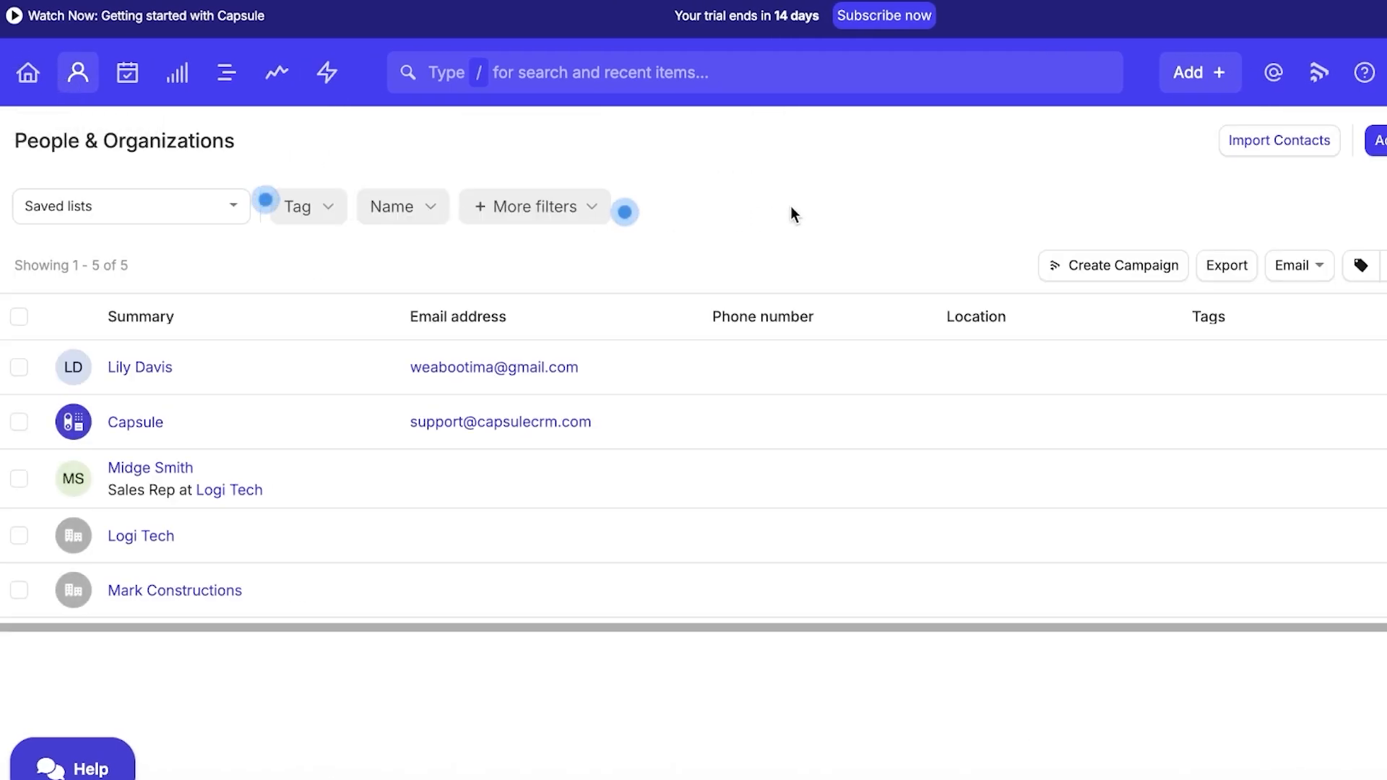
Check the Add menu choices, then go to the Projects board to begin a new project.
{"action": "left_click", "coordinate": [1171, 81]}
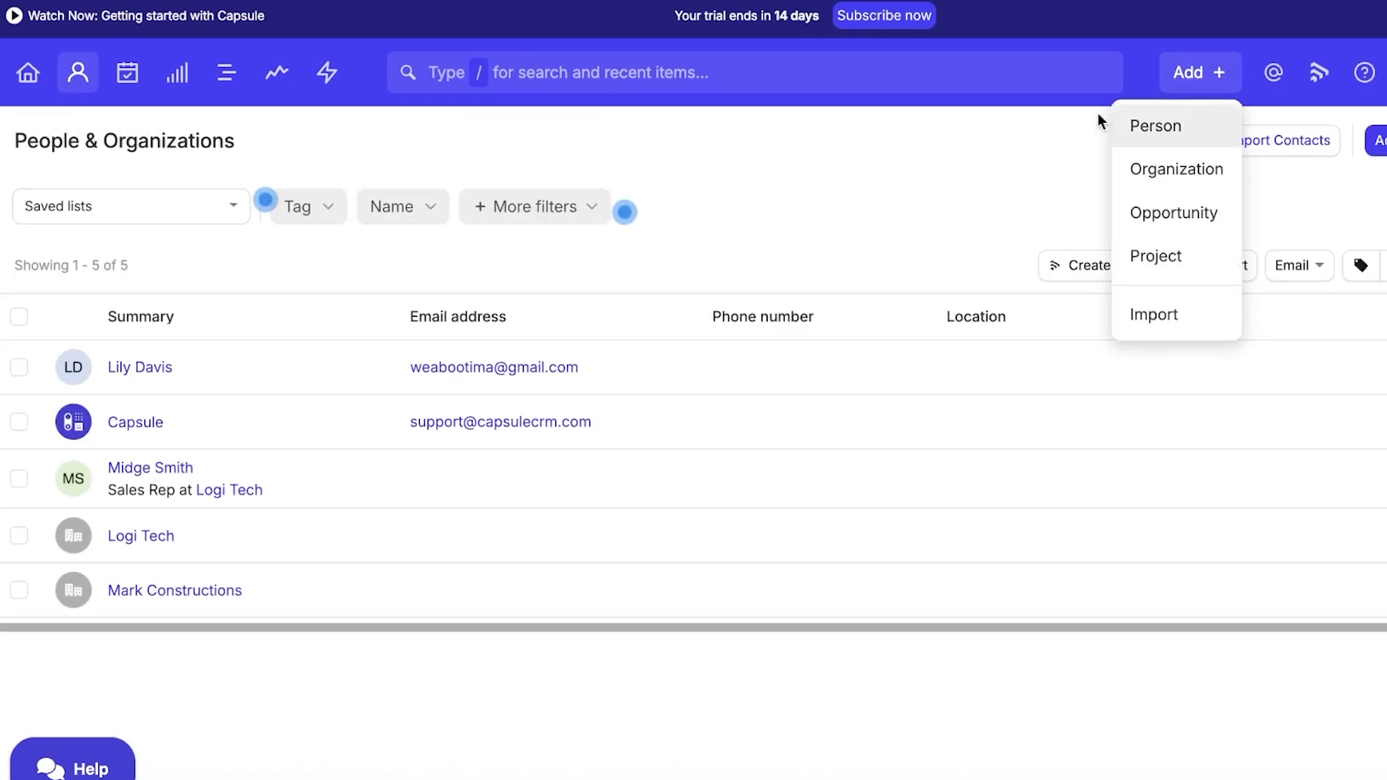
{"action": "left_click", "coordinate": [967, 161]}
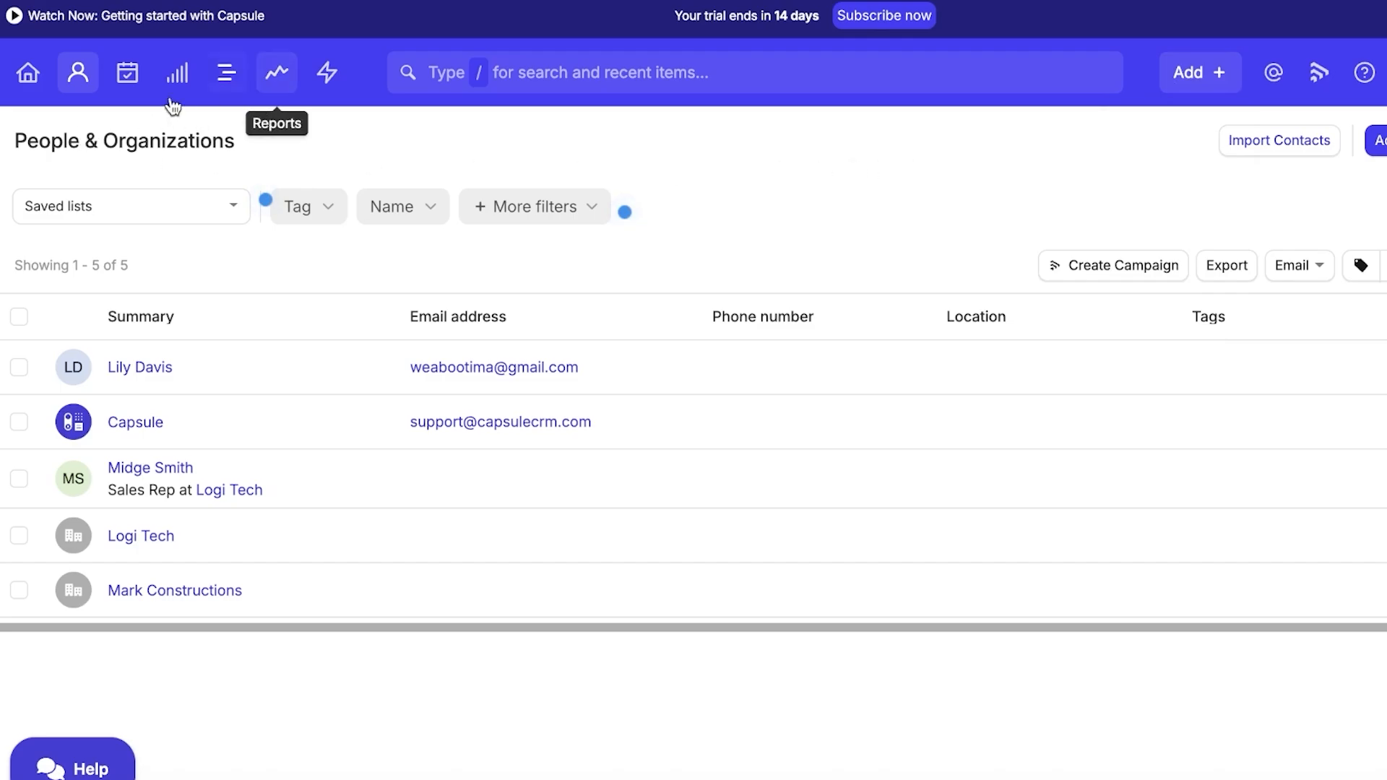
{"action": "left_click", "coordinate": [119, 79]}
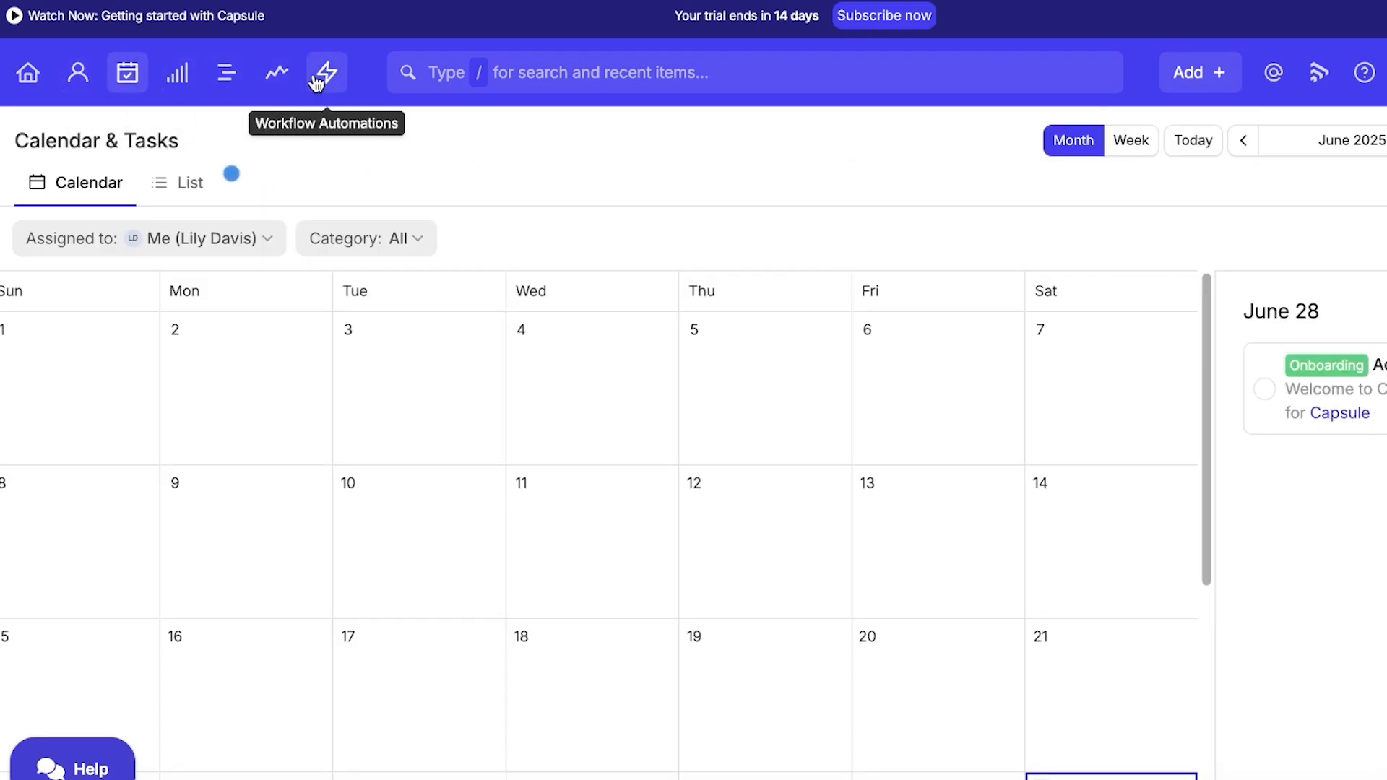
{"action": "left_click", "coordinate": [226, 81]}
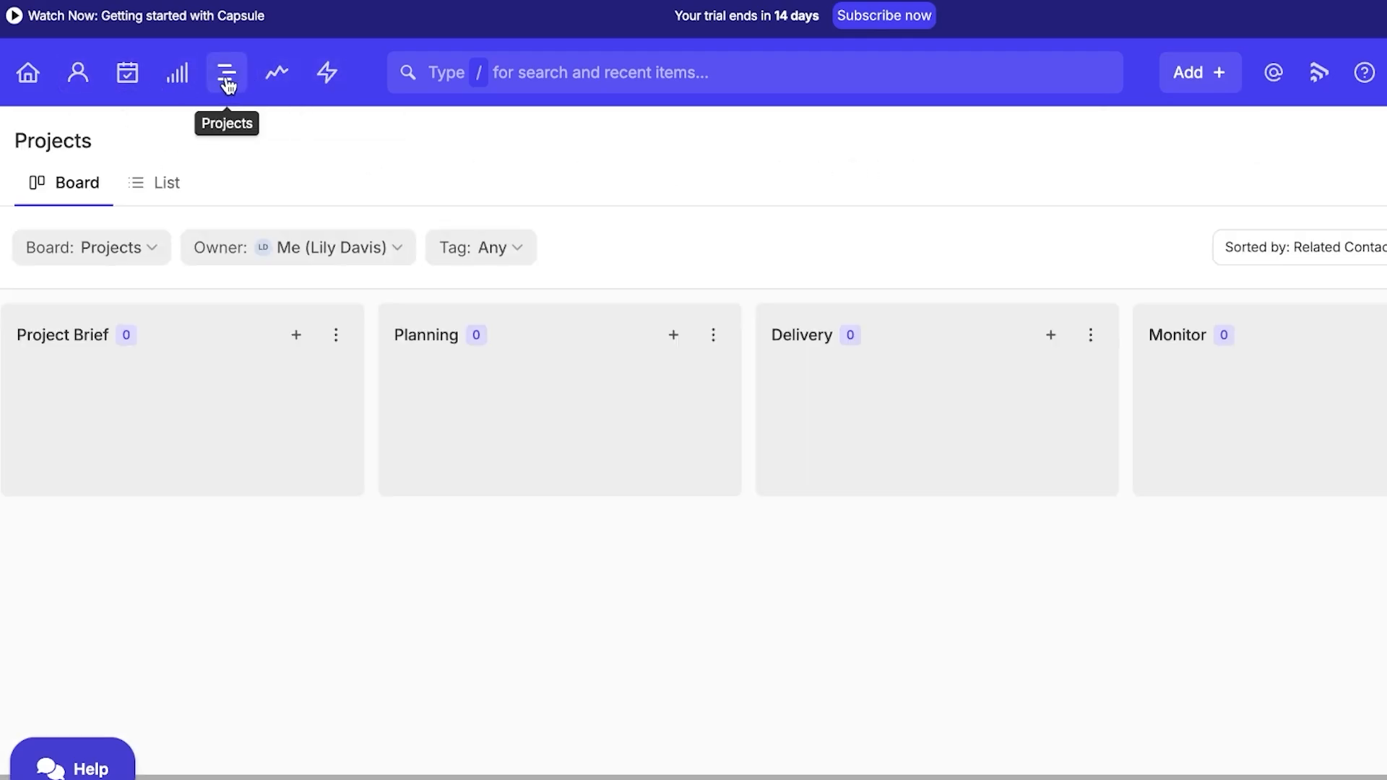
{"action": "left_click_drag", "start_coordinate": [733, 776], "coordinate": [508, 750]}
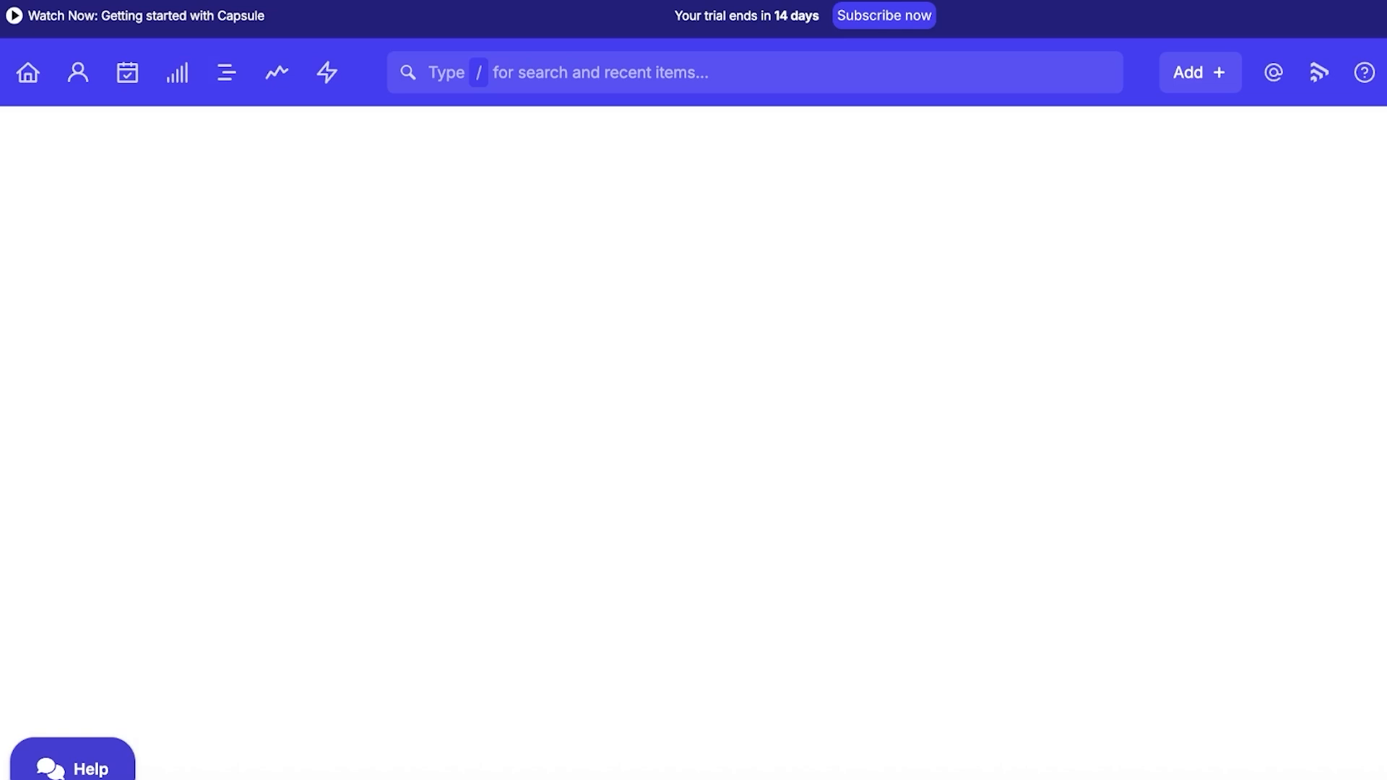
Name the project 'Employee Solutions for Logi Tech' and relate it to the Logi Tech contact.
{"action": "scroll", "coordinate": [80, 367], "scroll_direction": "down", "scroll_amount": 8}
{"action": "scroll", "coordinate": [79, 369], "scroll_direction": "up", "scroll_amount": 3}
{"action": "scroll", "coordinate": [78, 371], "scroll_direction": "up", "scroll_amount": 5}
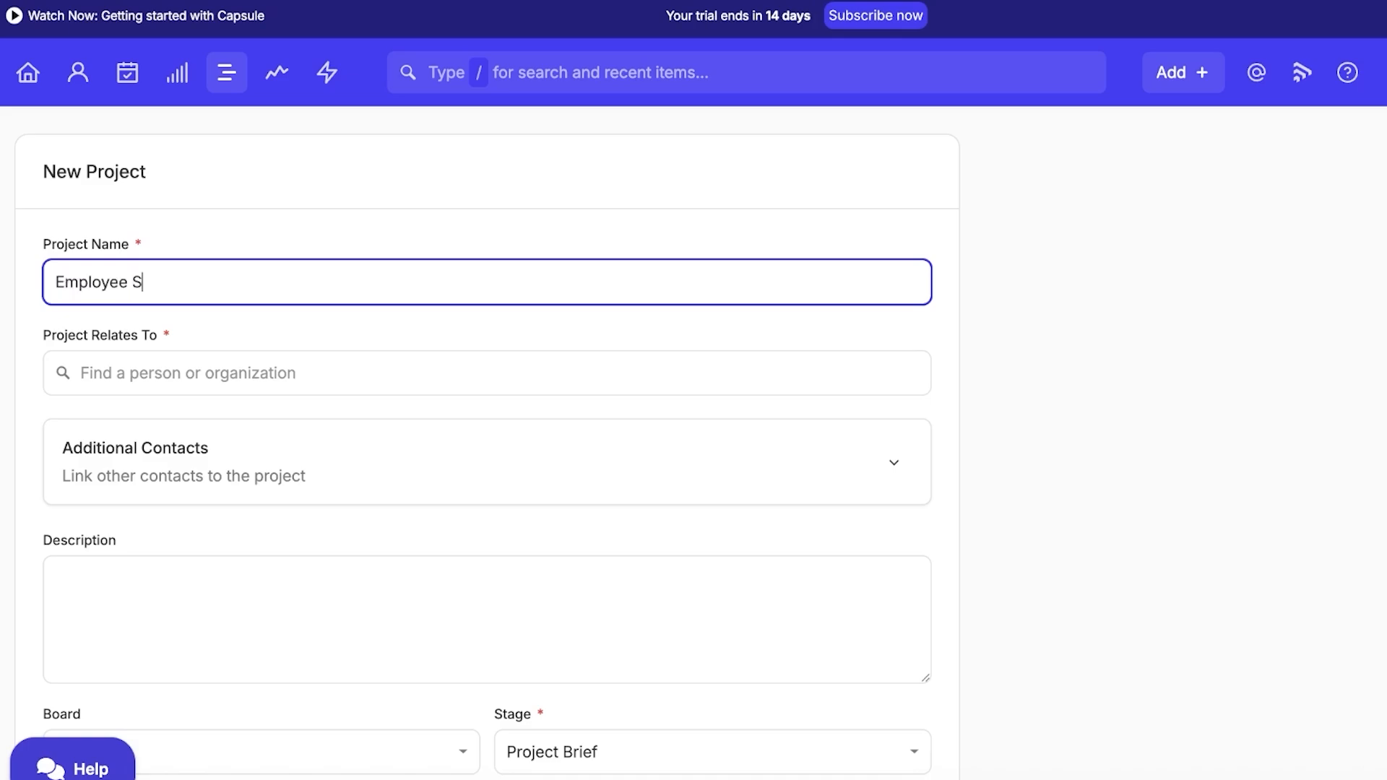
{"action": "key", "text": "BackSpace"}
{"action": "key", "text": "BackSpace"}
{"action": "type", "text": "utions for Logi Tech"}
{"action": "left_click", "coordinate": [227, 368]}
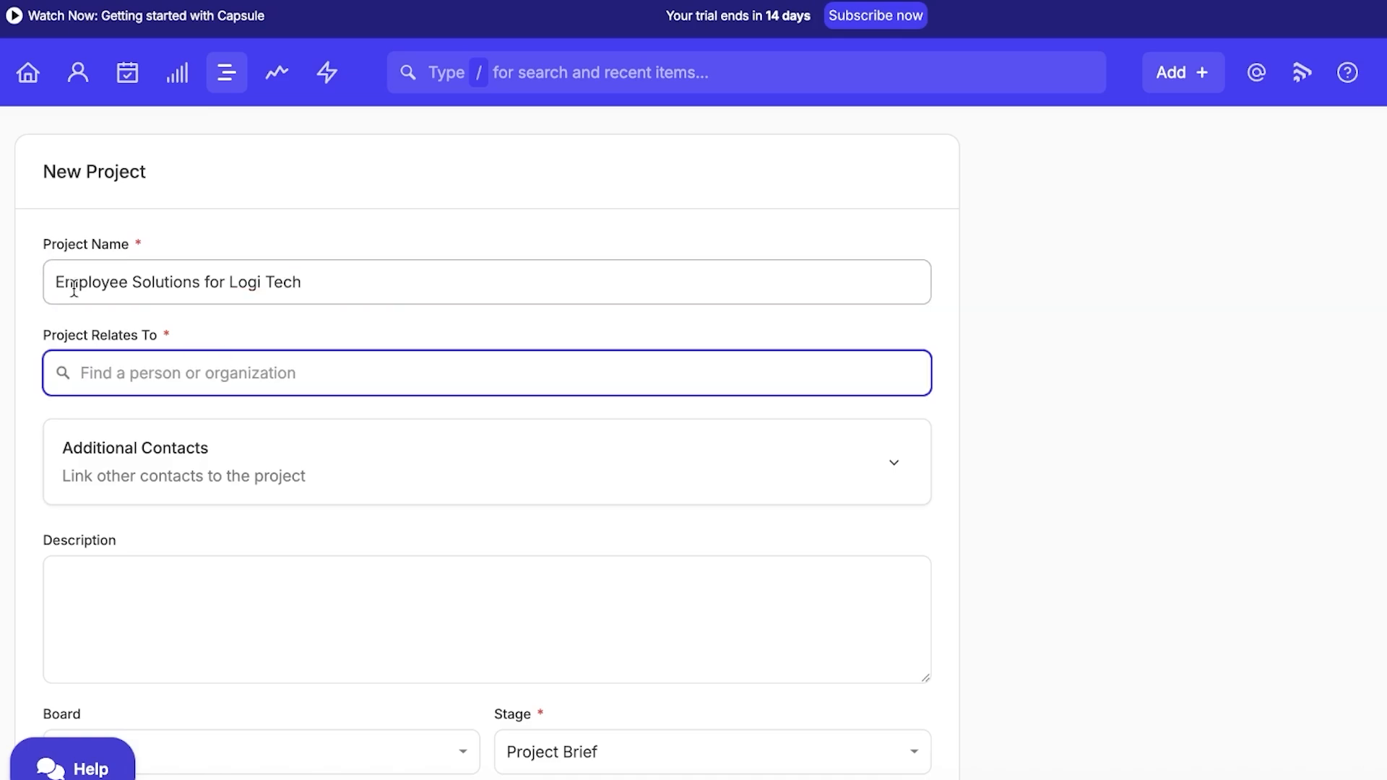
{"action": "type", "text": "k"}
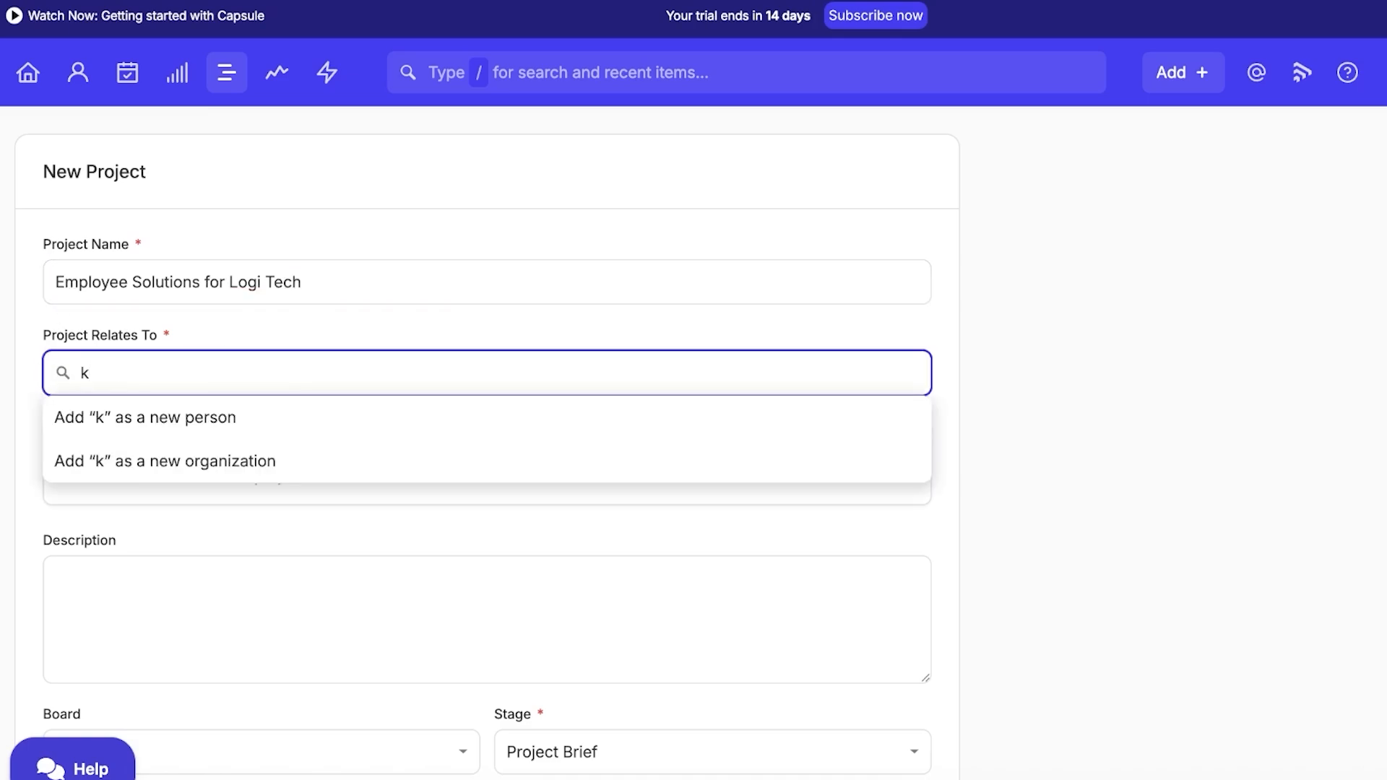
{"action": "key", "text": "BackSpace"}
{"action": "type", "text": "s"}
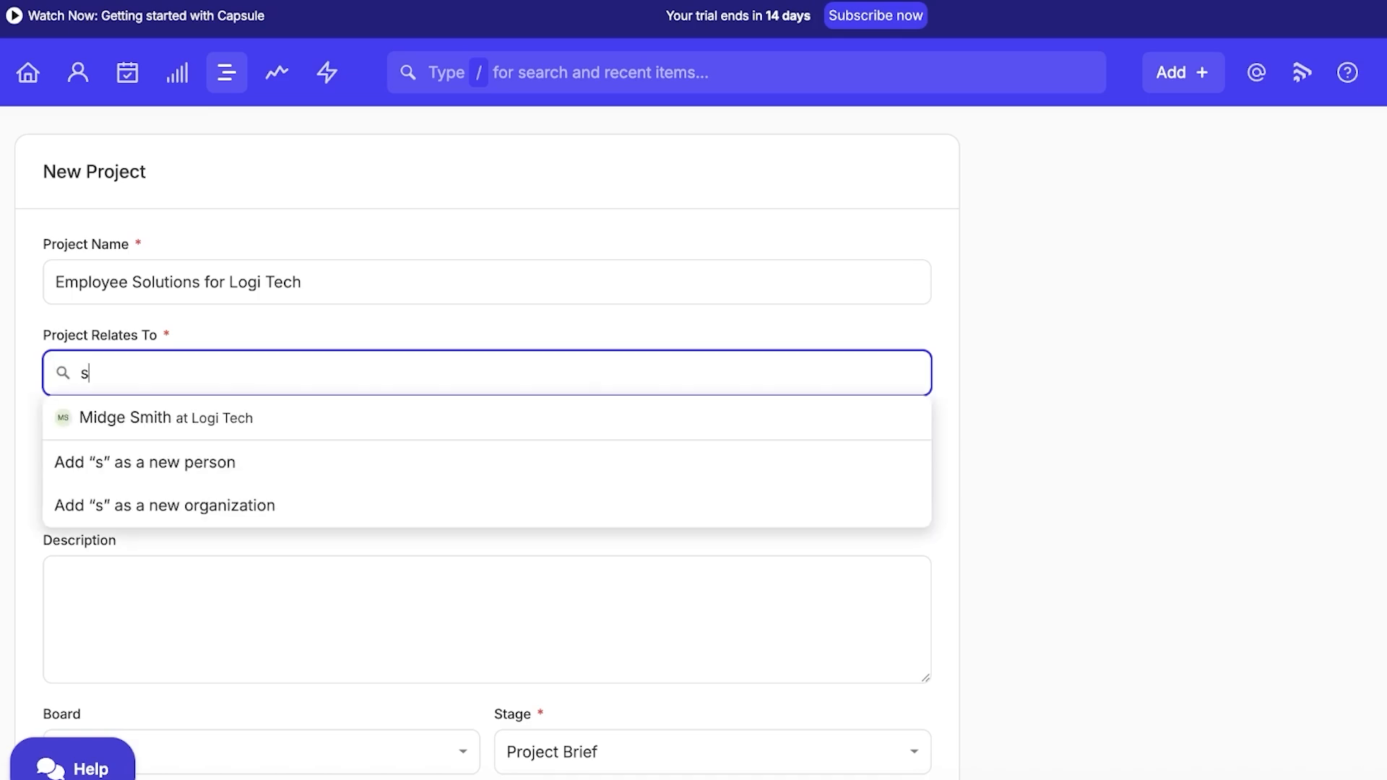
{"action": "left_click", "coordinate": [167, 417]}
Keep the project on the Projects board in the Project Brief stage.
{"action": "scroll", "coordinate": [180, 454], "scroll_direction": "down", "scroll_amount": 3}
{"action": "left_click", "coordinate": [188, 458]}
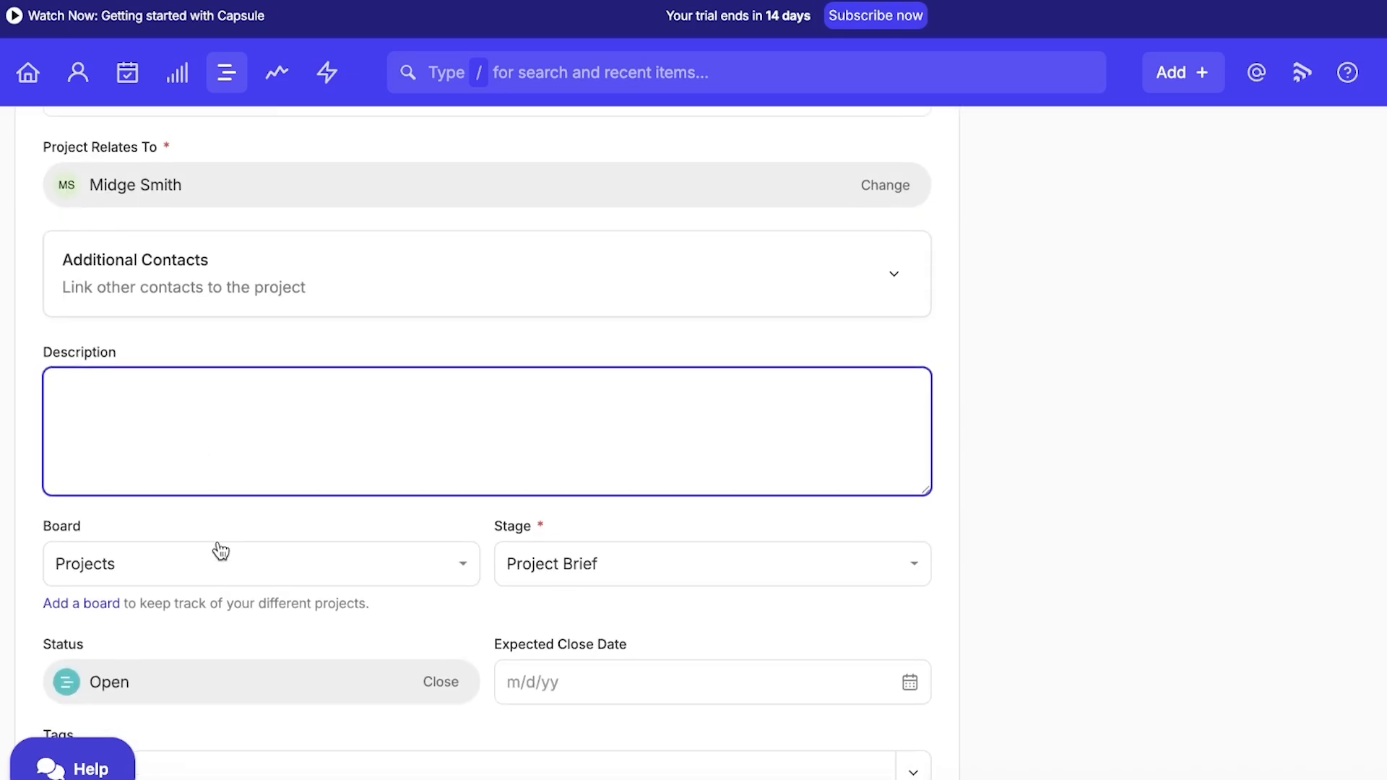
{"action": "left_click", "coordinate": [225, 569]}
{"action": "left_click", "coordinate": [217, 519]}
{"action": "left_click", "coordinate": [638, 572]}
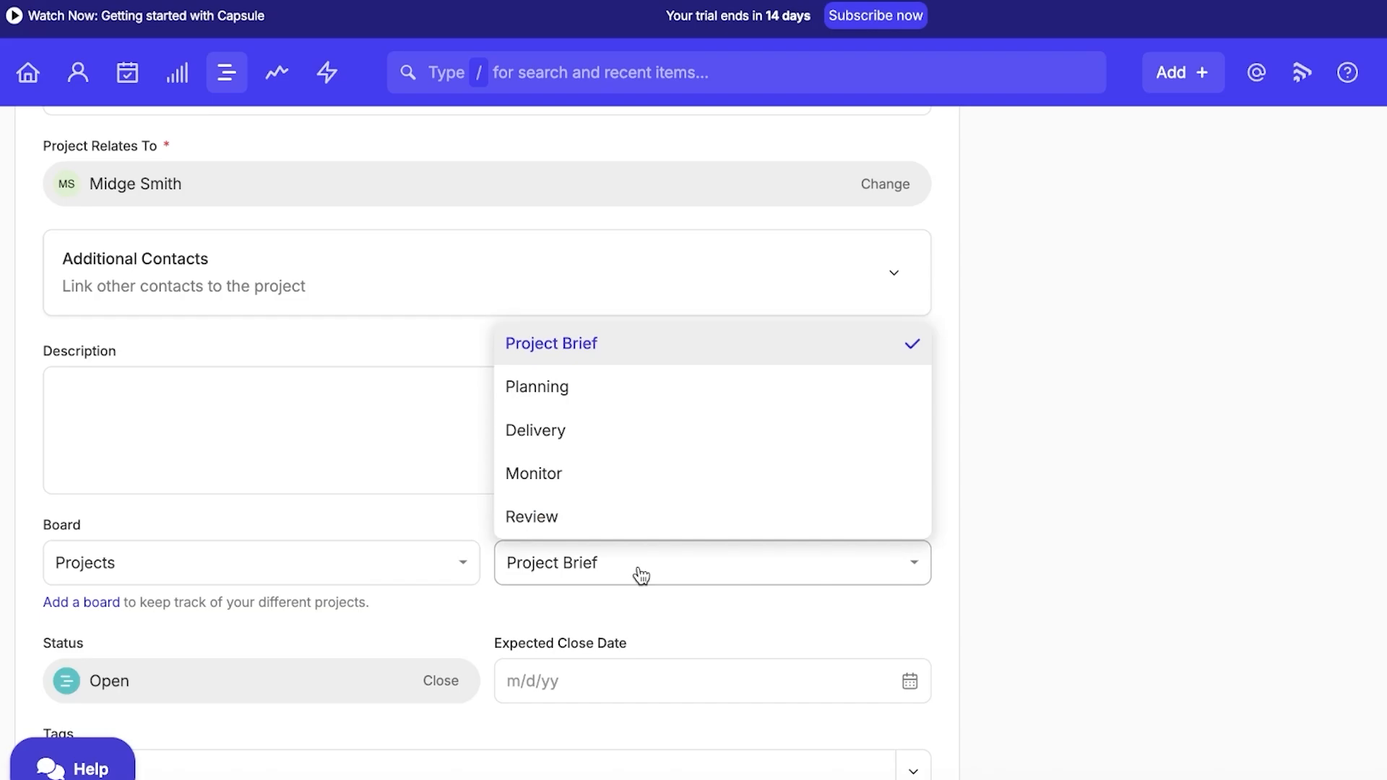
{"action": "left_click", "coordinate": [594, 343]}
Set the expected close date to 07/19/2025, leave the track empty, and save the project.
{"action": "scroll", "coordinate": [412, 484], "scroll_direction": "down", "scroll_amount": 5}
{"action": "left_click", "coordinate": [650, 289]}
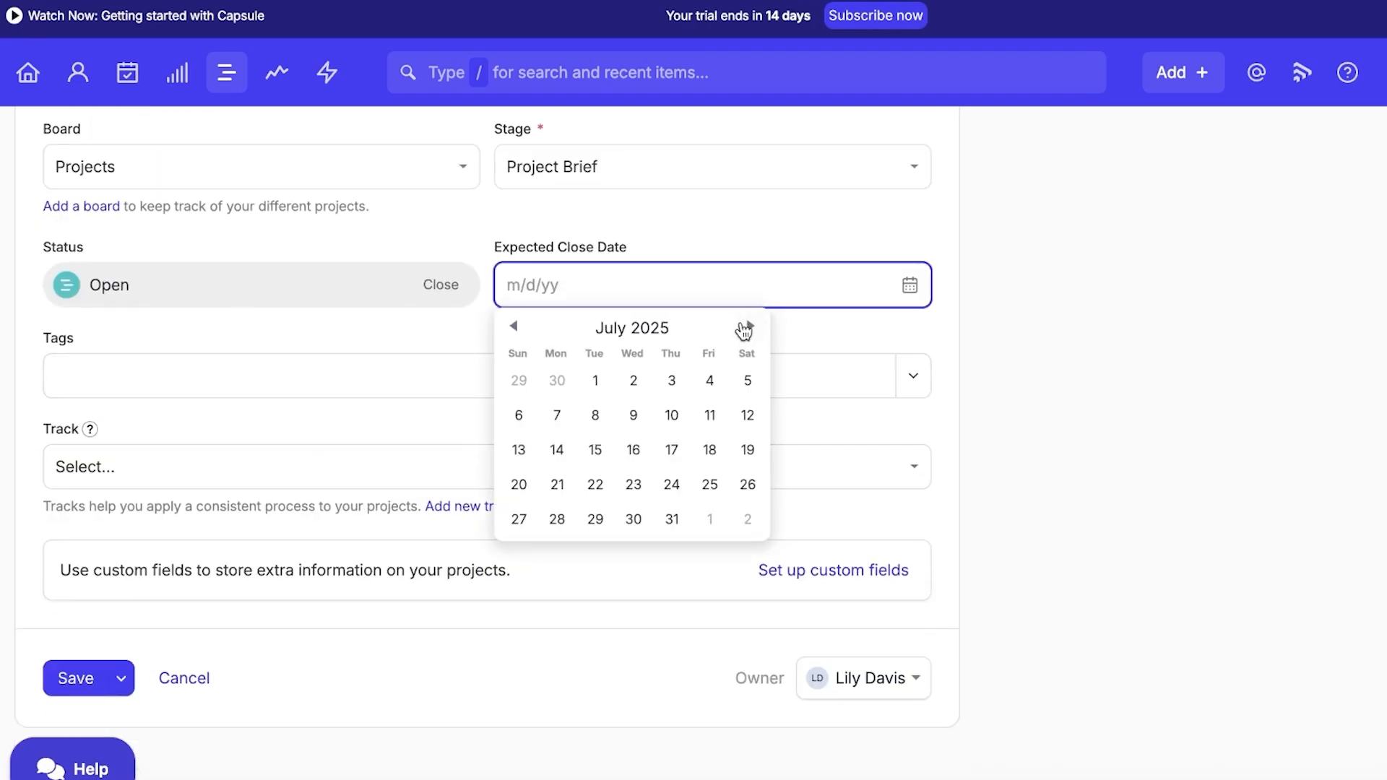
{"action": "left_click", "coordinate": [738, 455]}
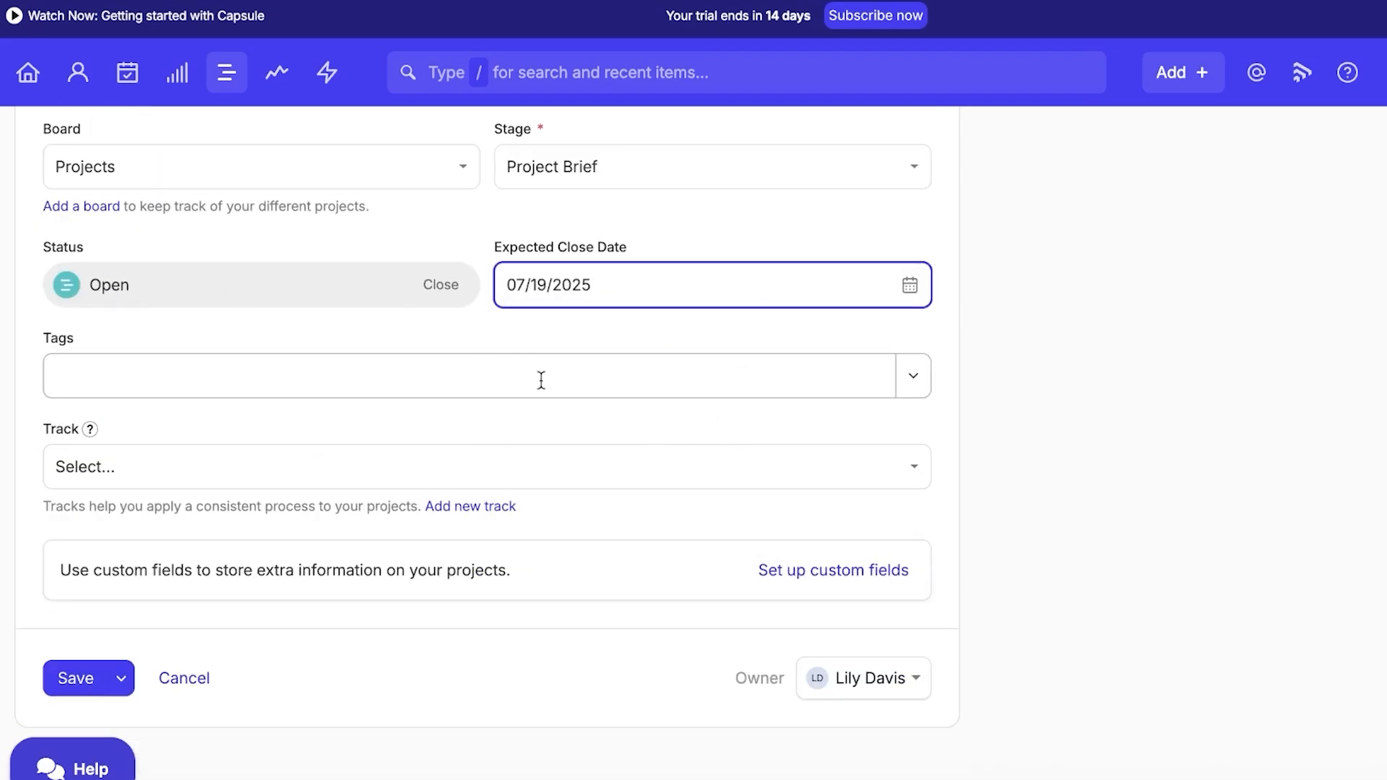
{"action": "left_click", "coordinate": [377, 385]}
{"action": "left_click", "coordinate": [345, 470]}
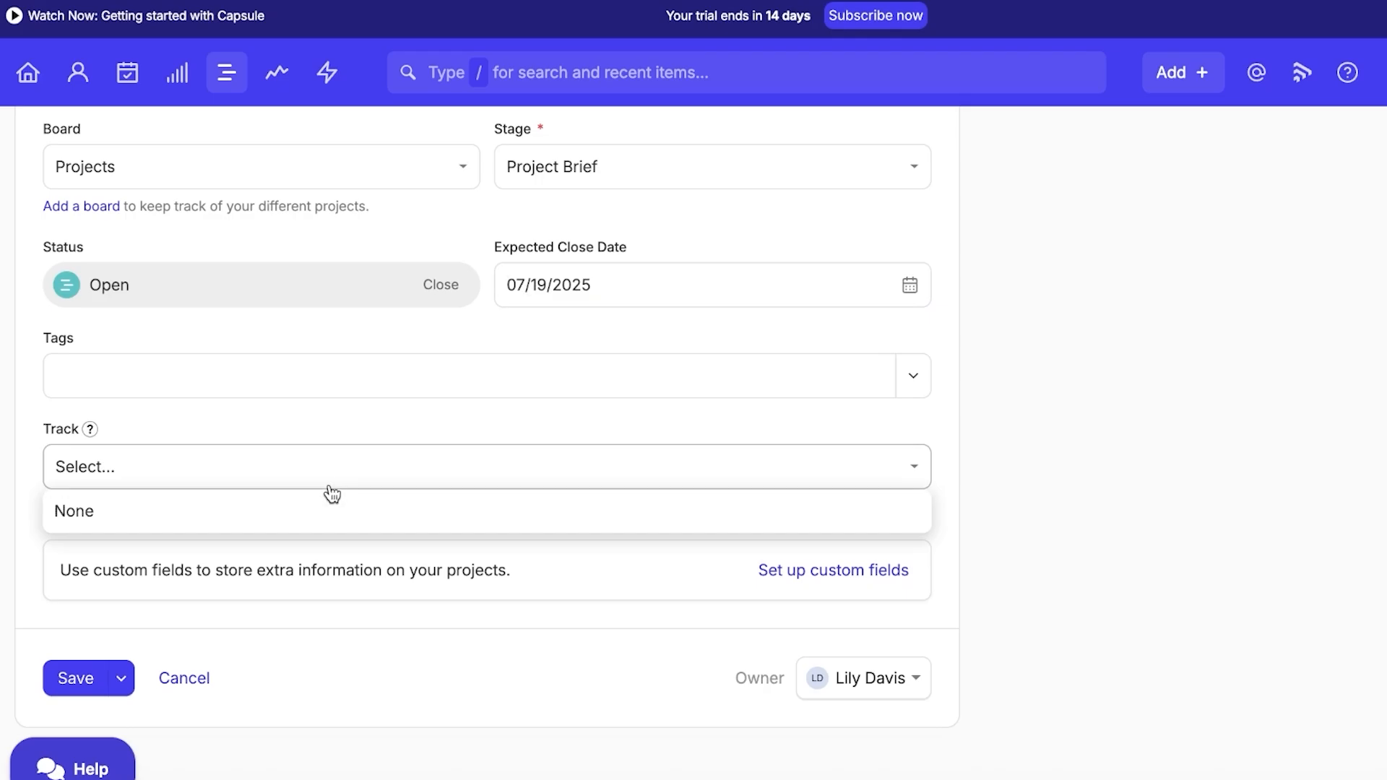
{"action": "left_click", "coordinate": [266, 546]}
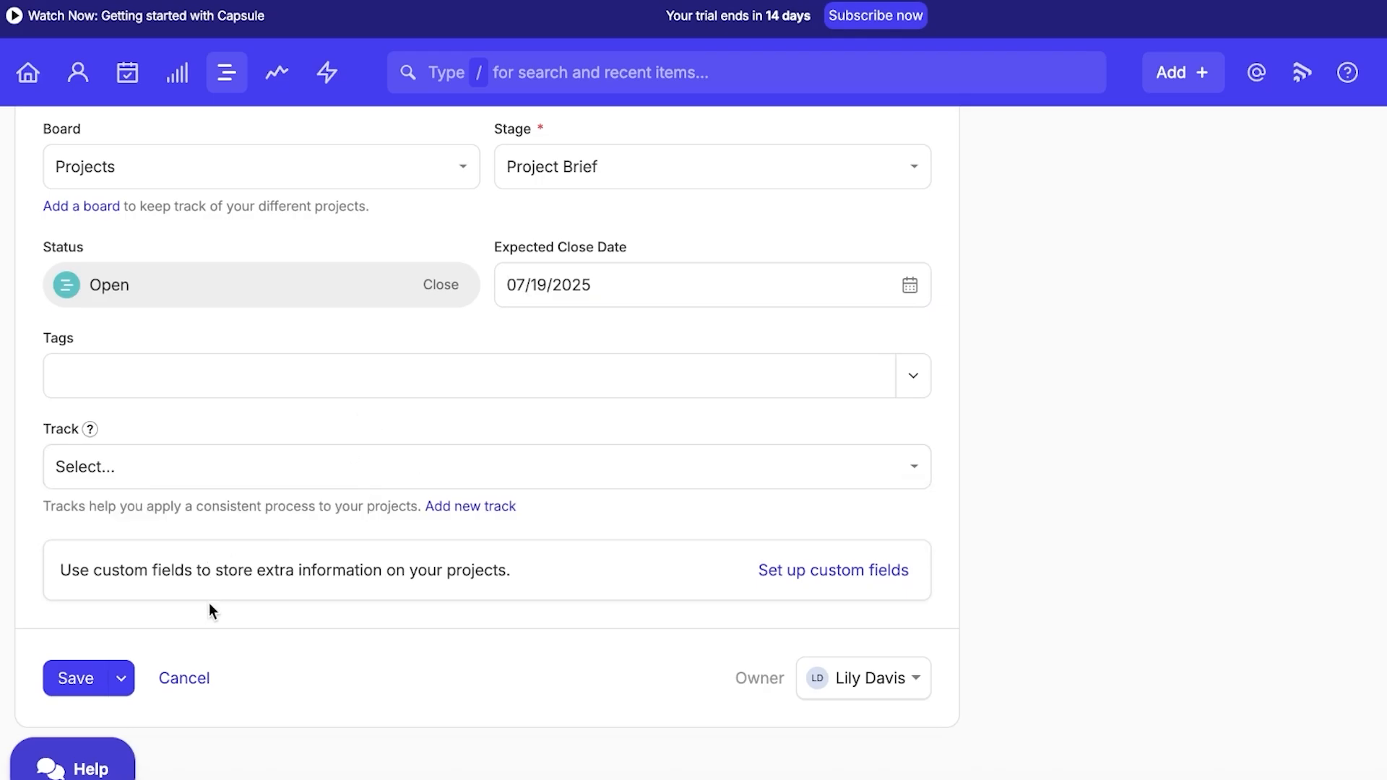
{"action": "left_click", "coordinate": [112, 681]}
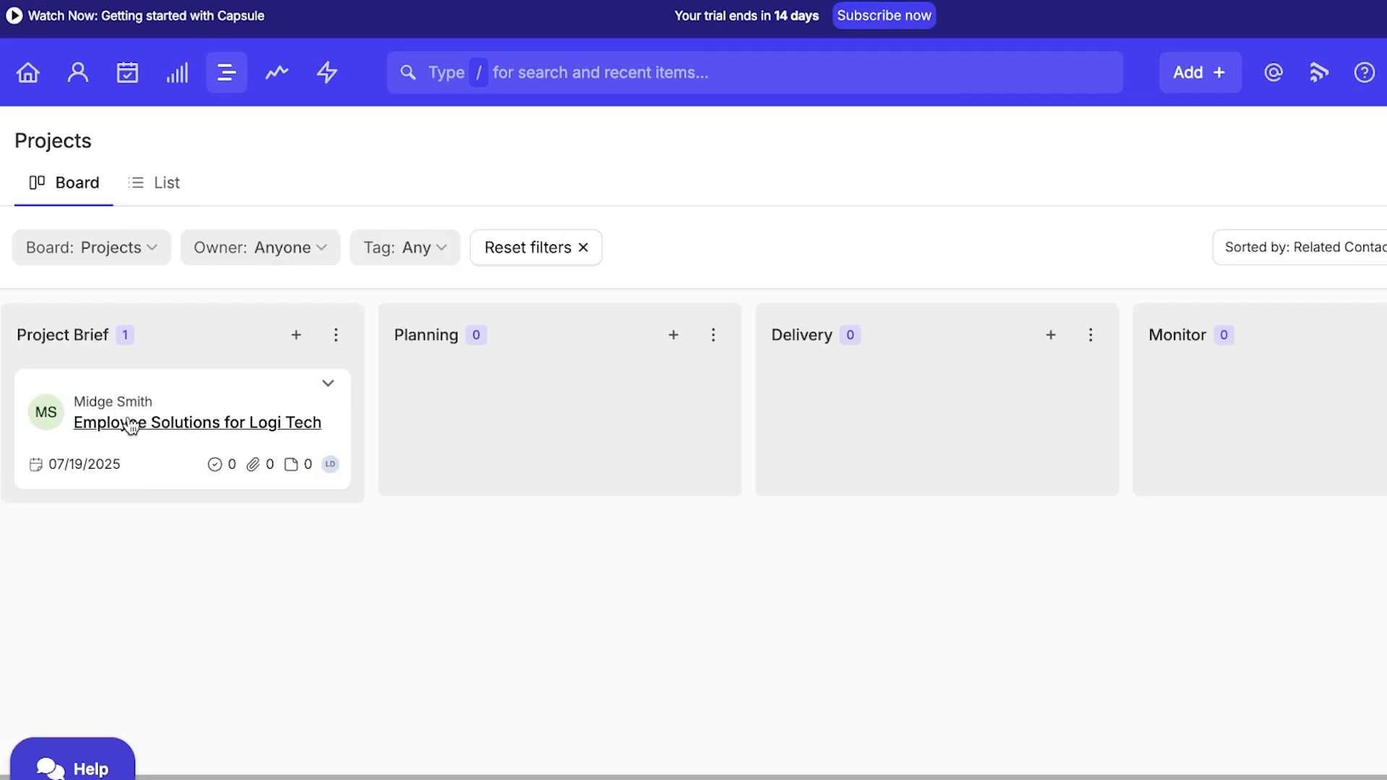
Add a Meeting task 'Proposal' due next week to the Logi Tech contact.
{"action": "left_click", "coordinate": [246, 420]}
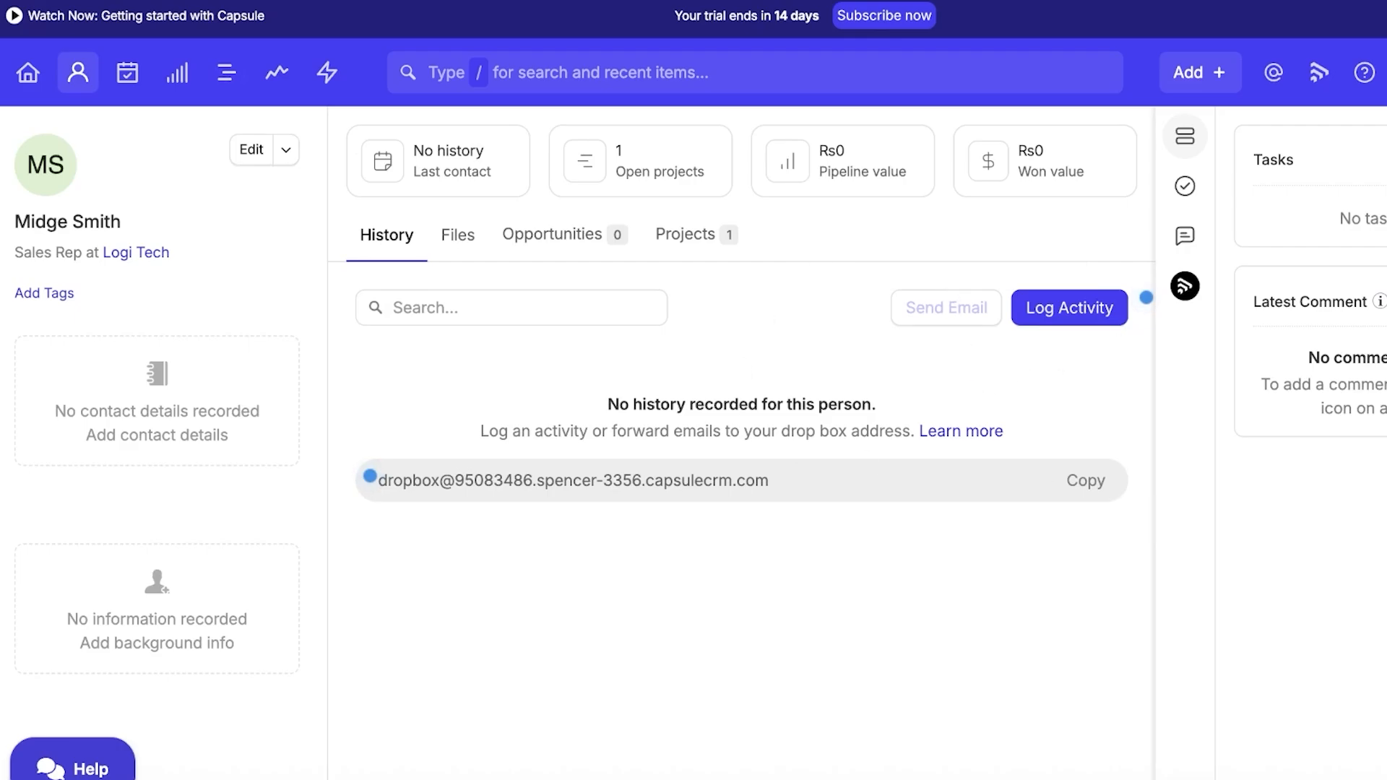
{"action": "left_click", "coordinate": [1293, 160]}
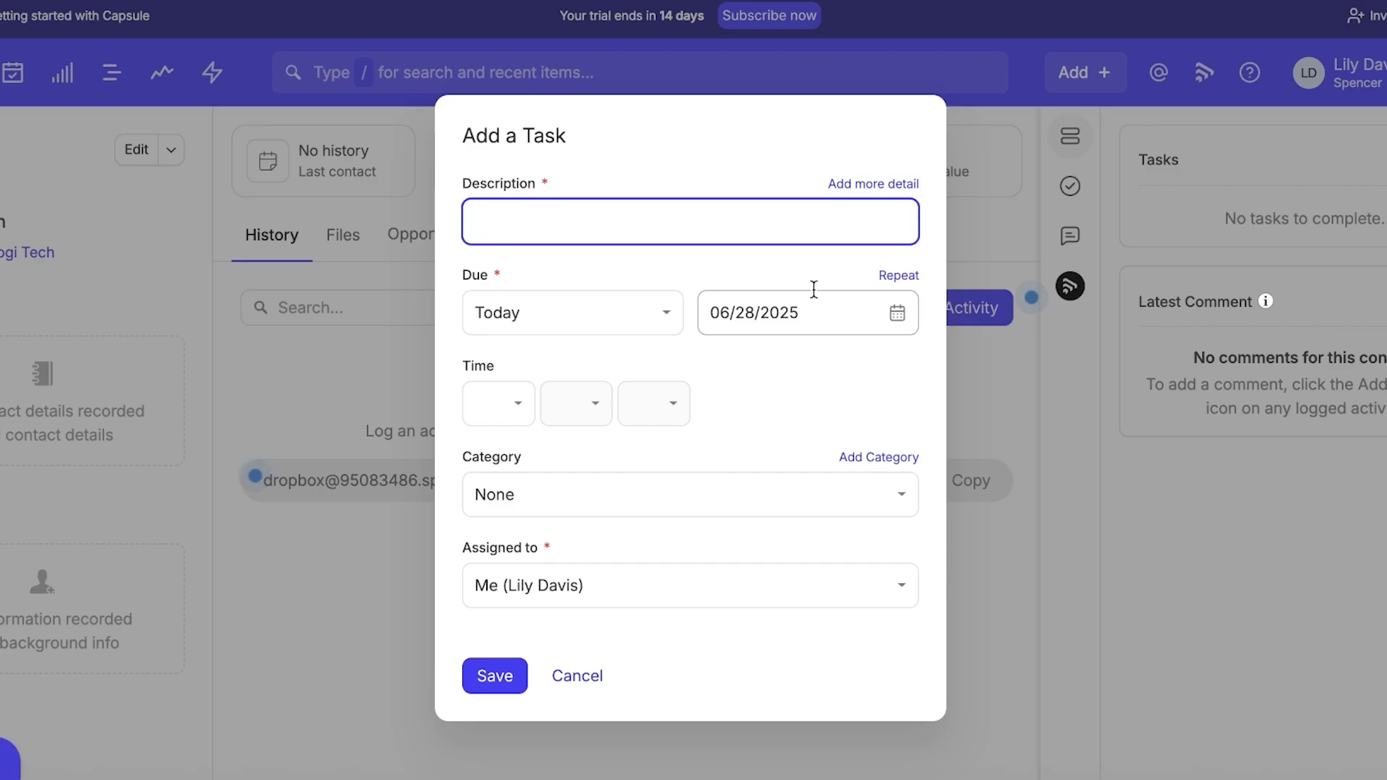
{"action": "left_click", "coordinate": [1240, 220]}
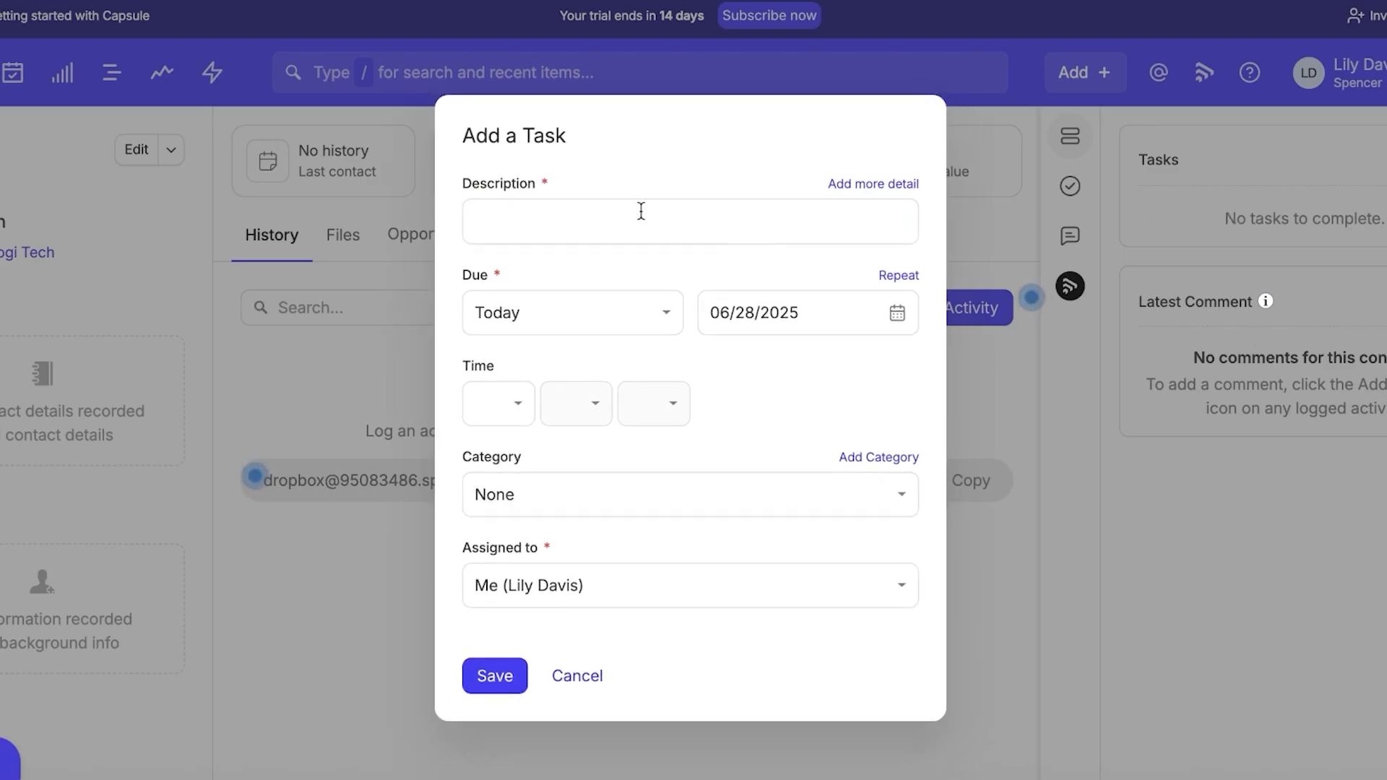
{"action": "left_click", "coordinate": [576, 675]}
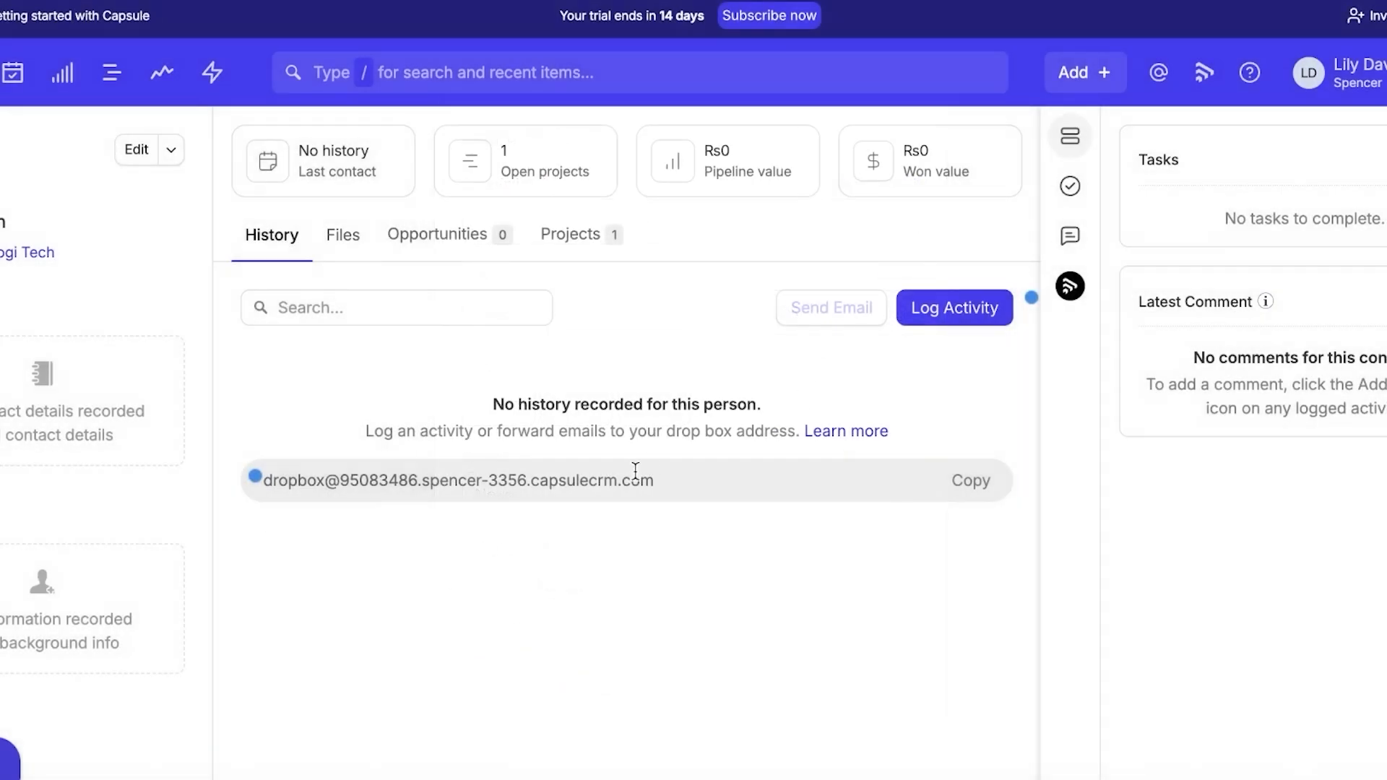
{"action": "left_click", "coordinate": [994, 303]}
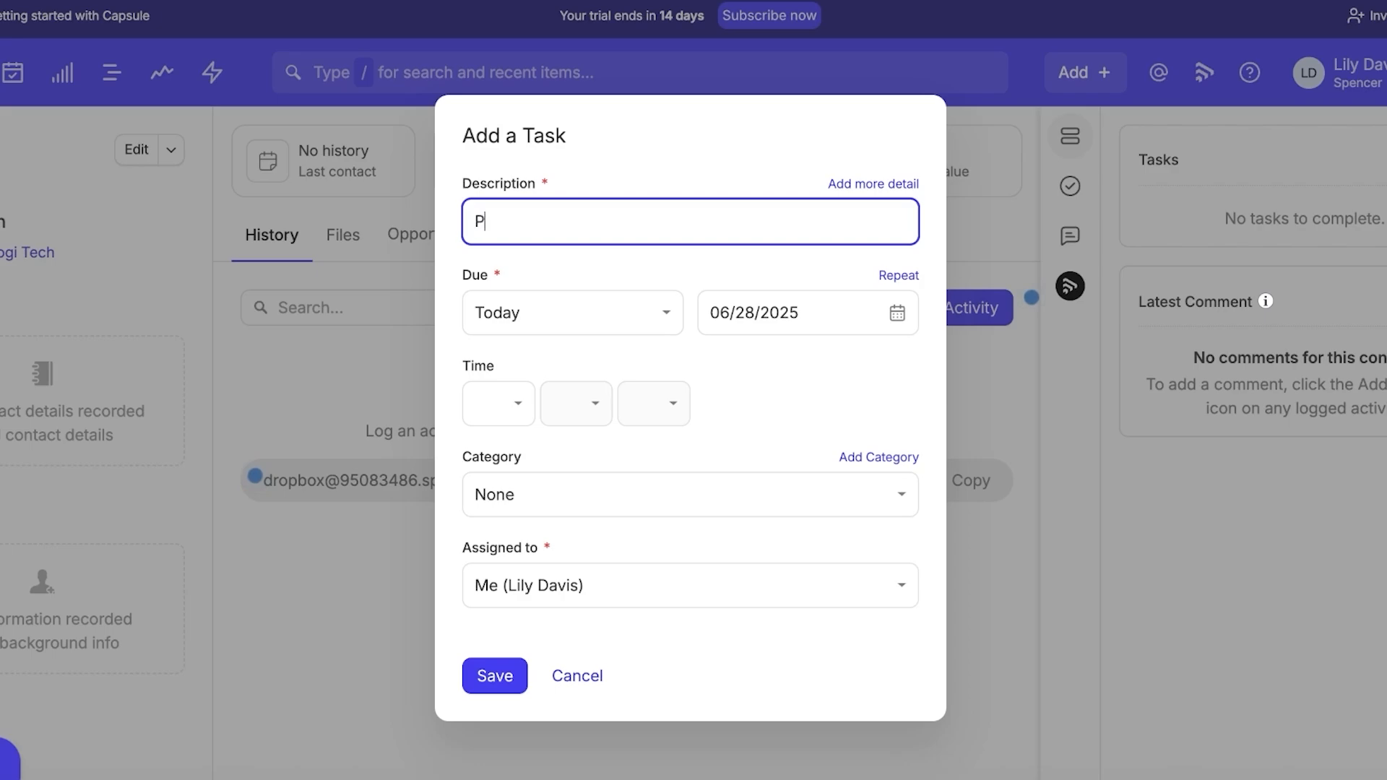
{"action": "type", "text": "Proposal"}
{"action": "left_click", "coordinate": [660, 313]}
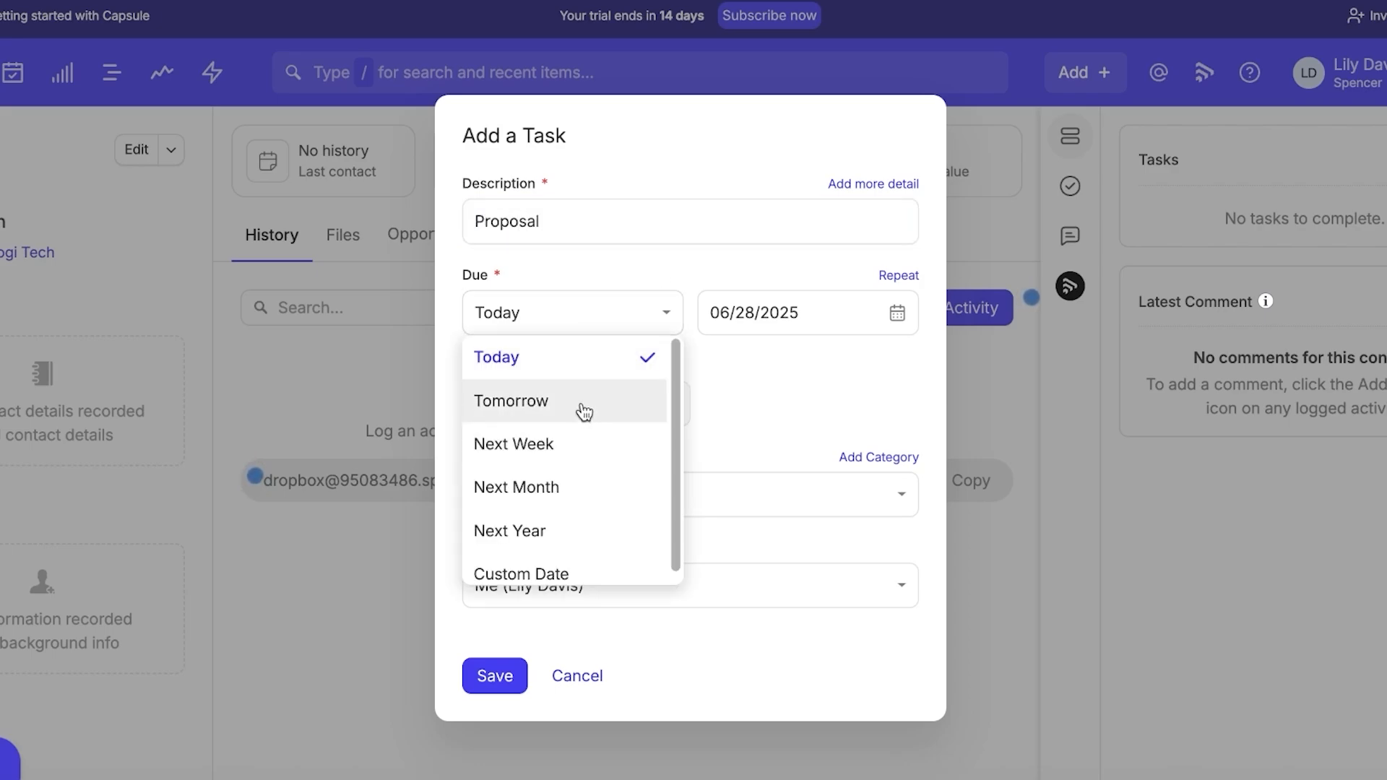
{"action": "left_click", "coordinate": [570, 443]}
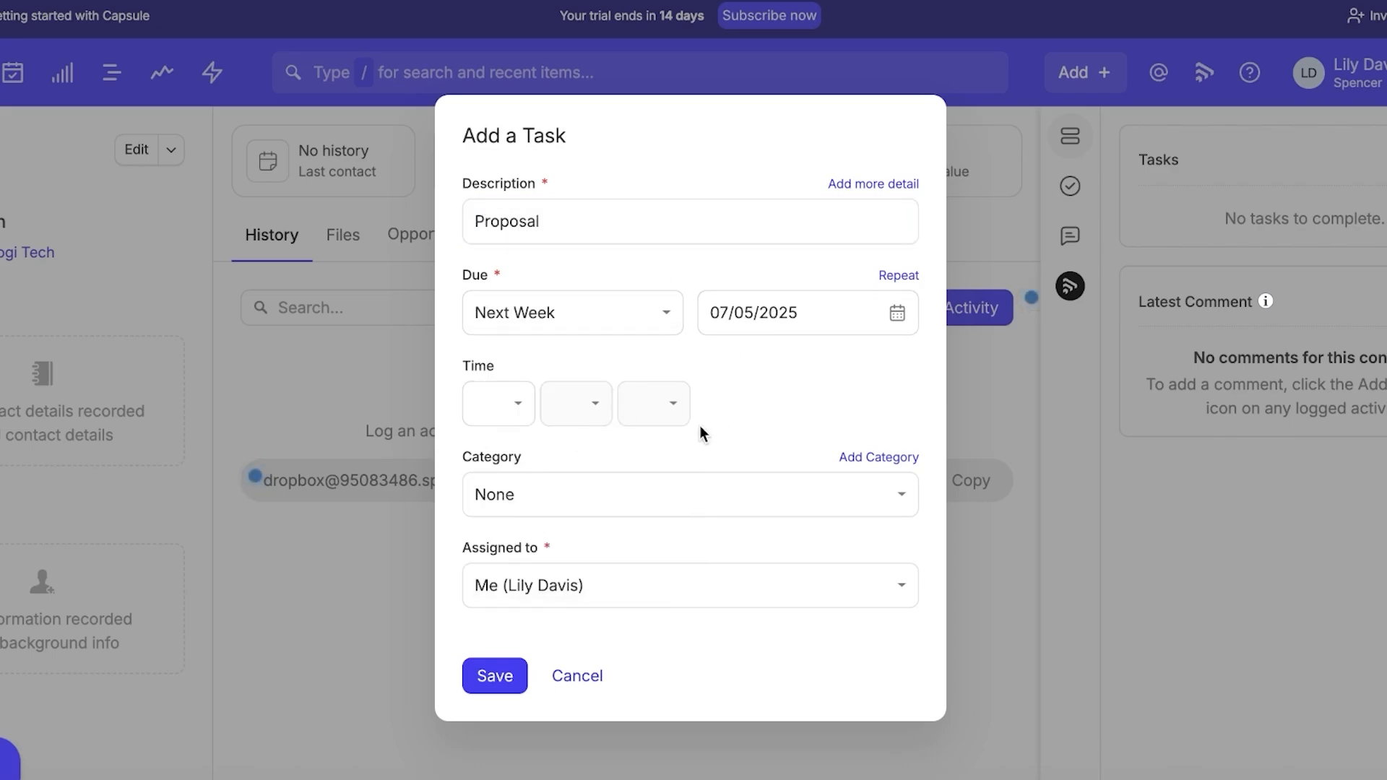
{"action": "left_click", "coordinate": [656, 483]}
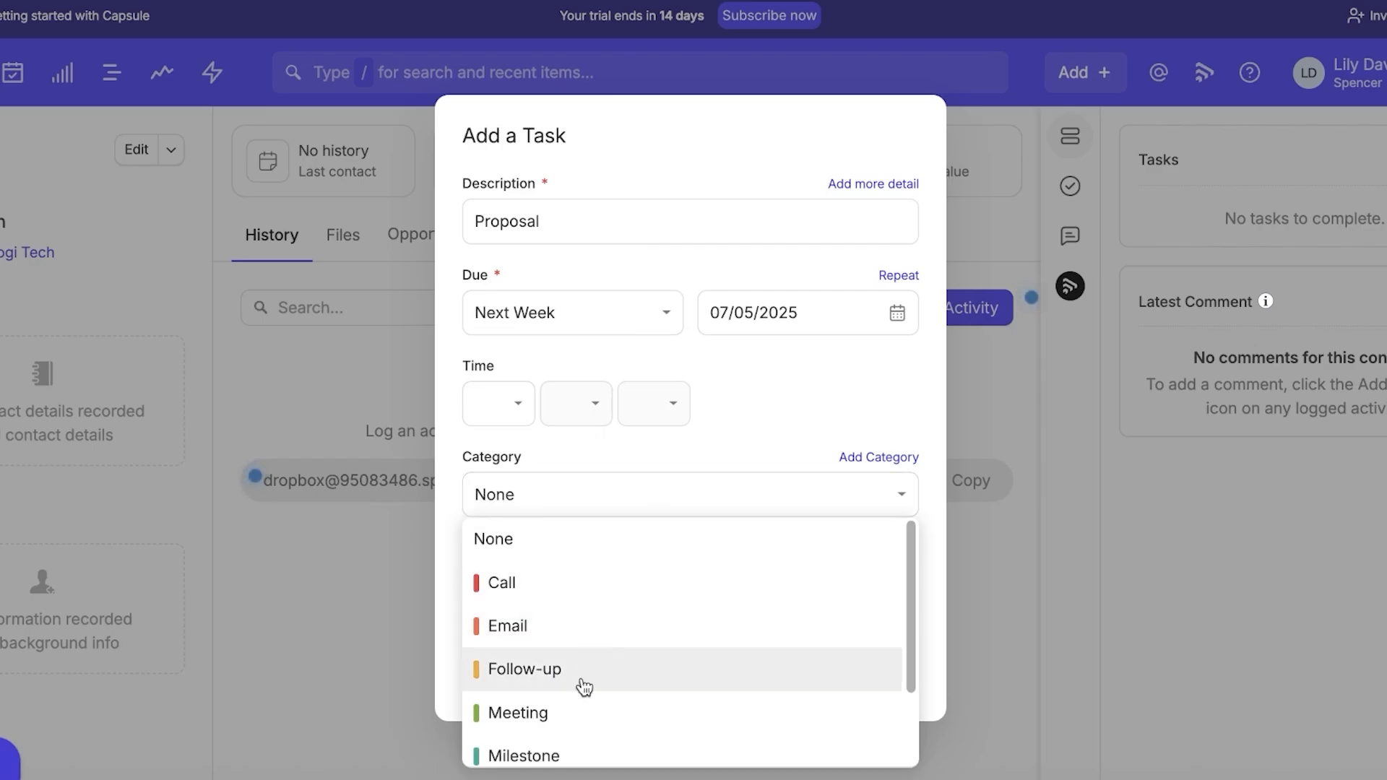
{"action": "left_click", "coordinate": [567, 709]}
{"action": "left_click", "coordinate": [511, 673]}
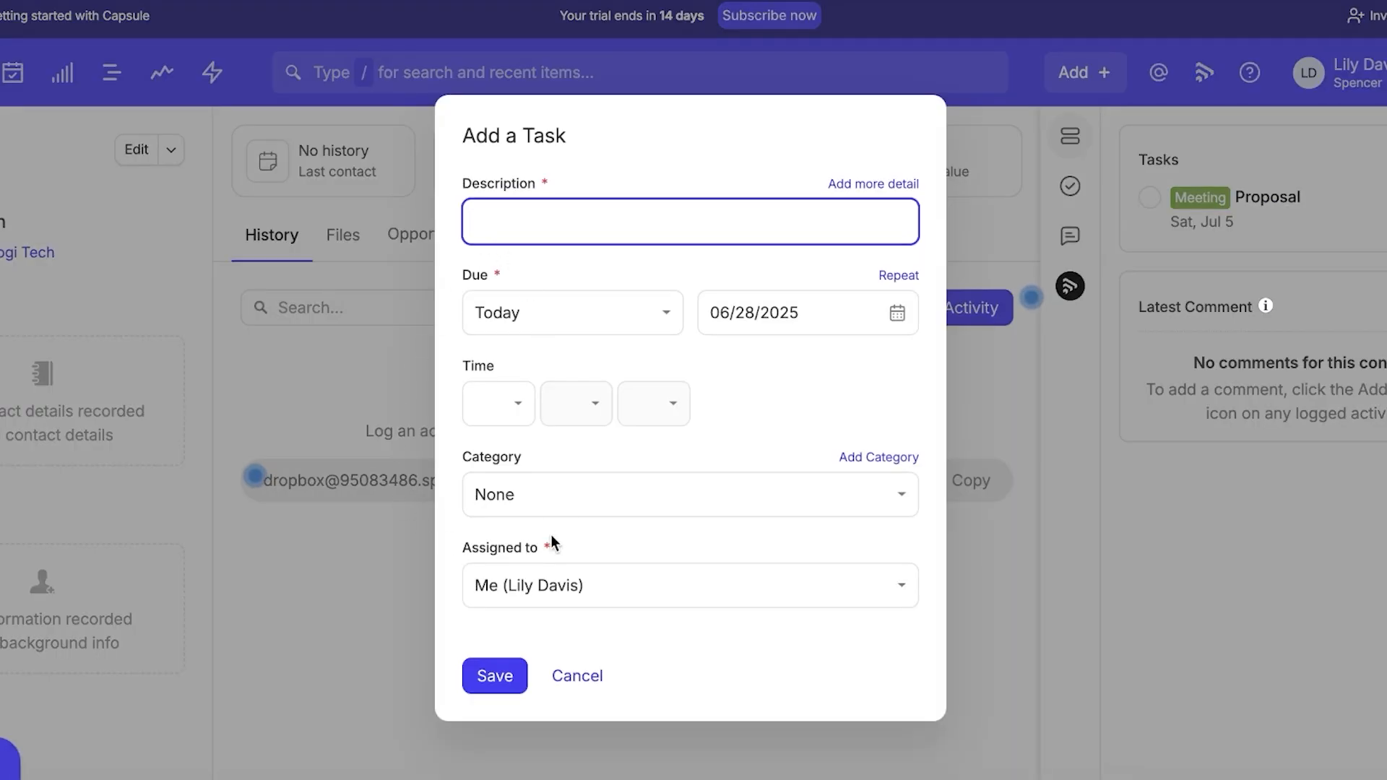
Add an Email task 'Reminder for proposal' due July 4.
{"action": "left_click", "coordinate": [550, 502]}
{"action": "left_click", "coordinate": [544, 640]}
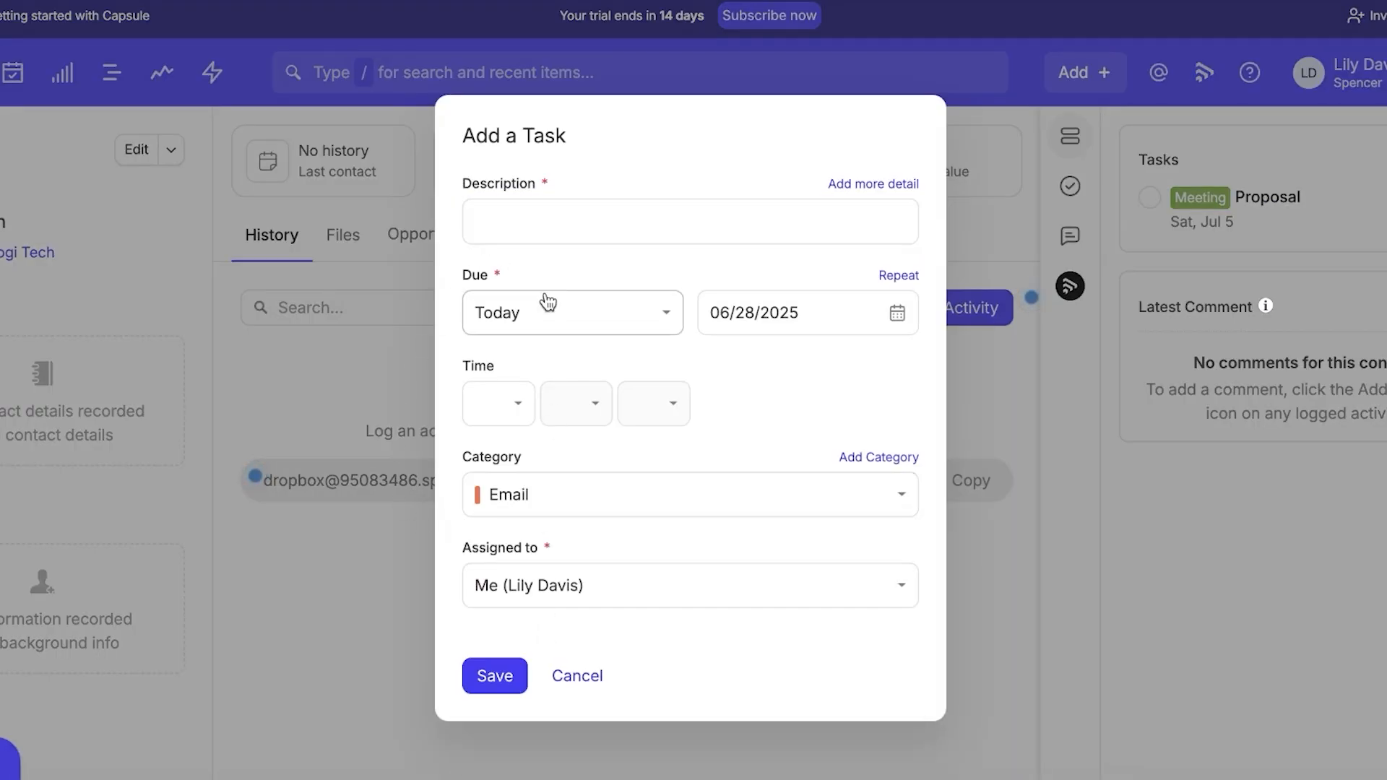
{"action": "left_click", "coordinate": [554, 211]}
{"action": "type", "text": "Reminde"}
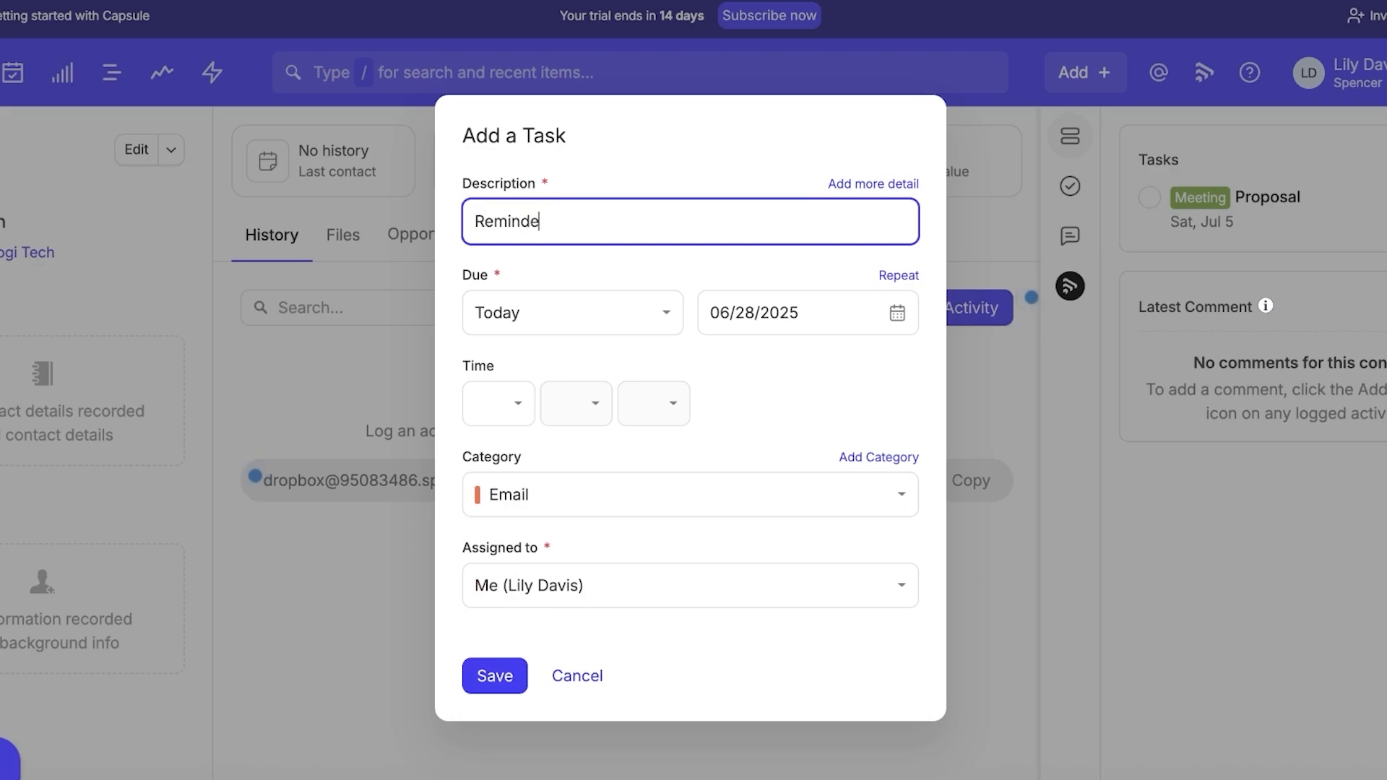
{"action": "type", "text": "r for proposal"}
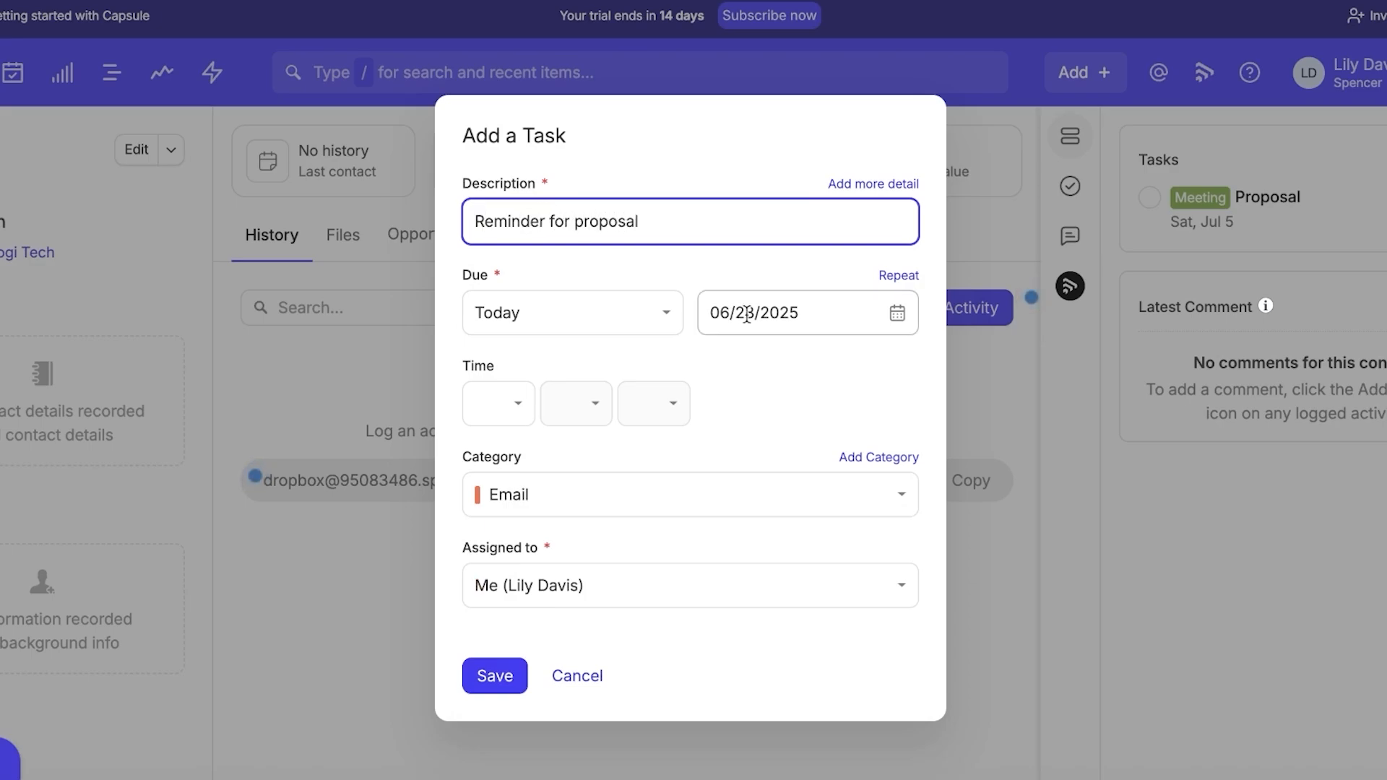
{"action": "left_click", "coordinate": [897, 316]}
{"action": "left_click", "coordinate": [907, 357]}
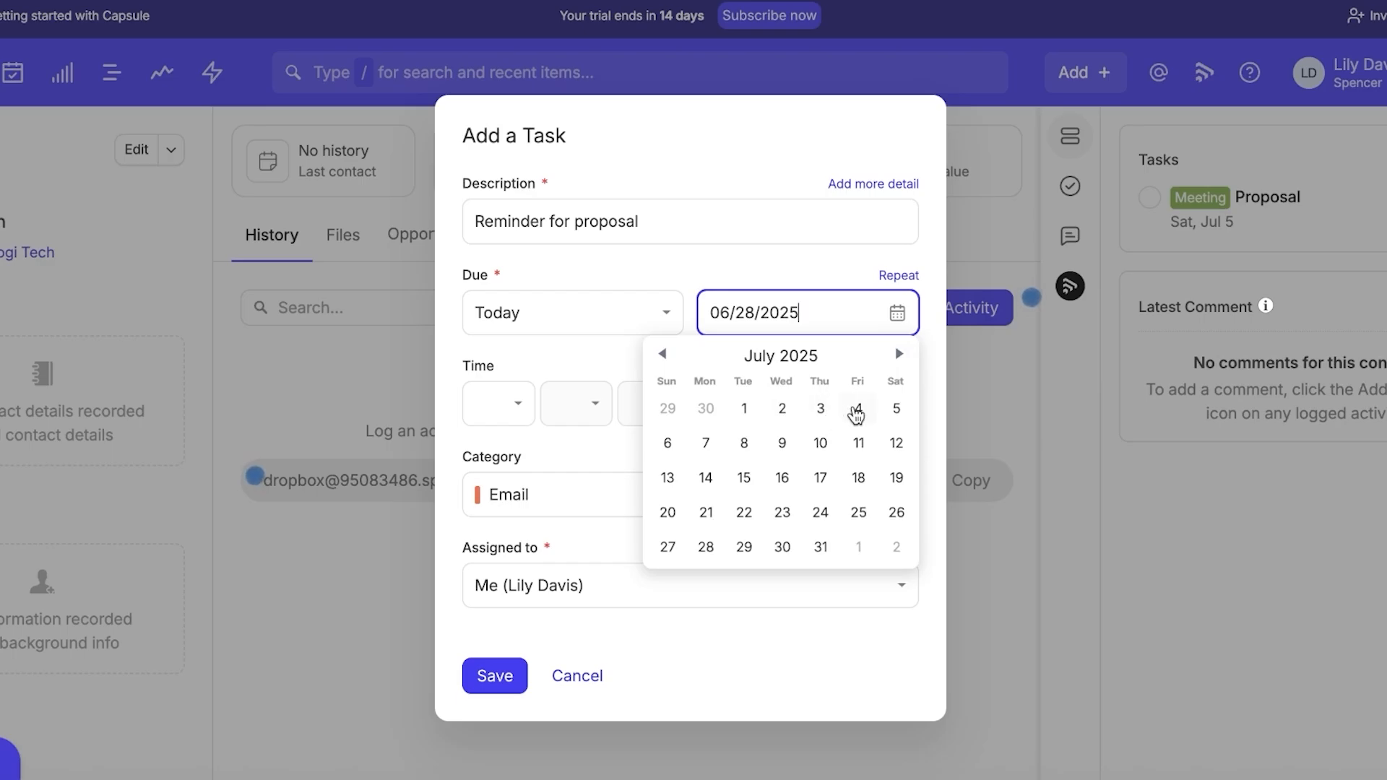
{"action": "left_click", "coordinate": [858, 408]}
{"action": "left_click", "coordinate": [495, 675]}
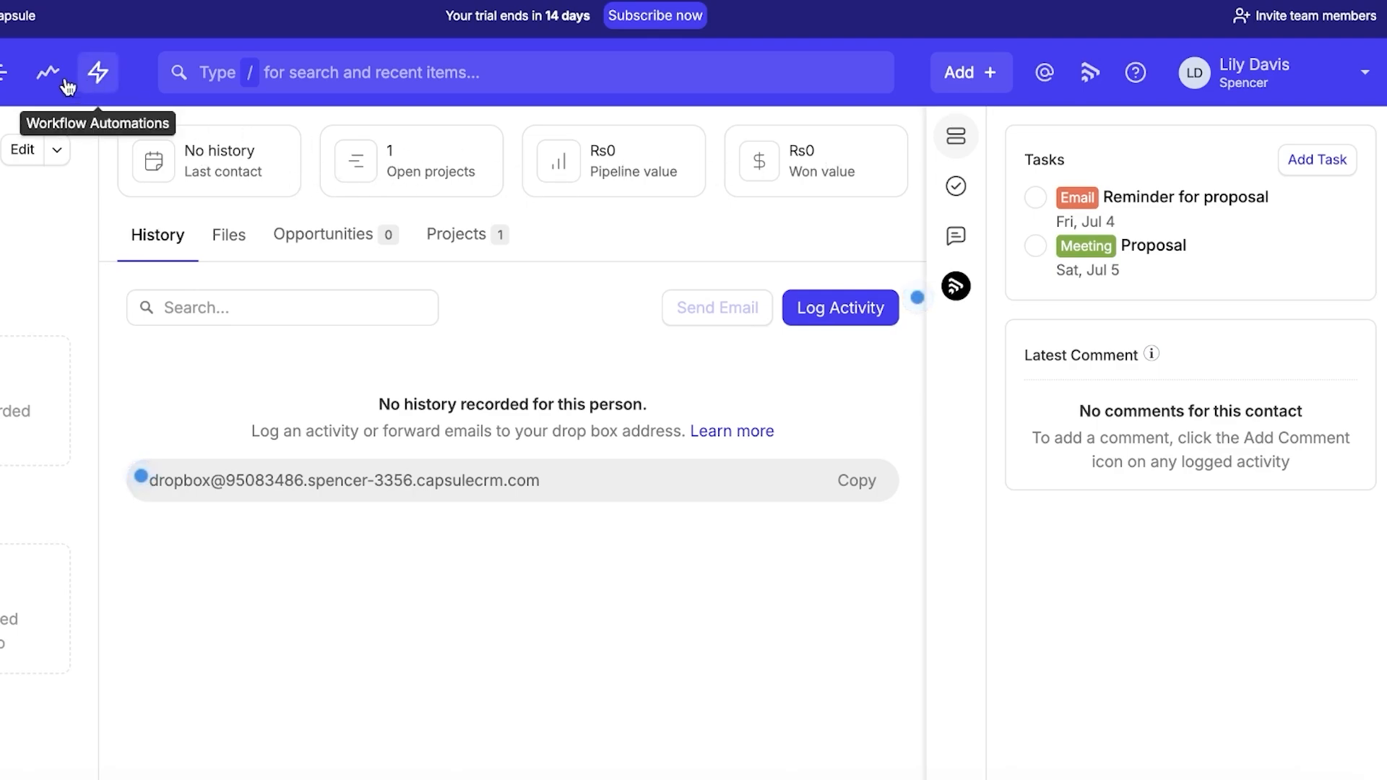
Start a new opportunity 'Emoplyee Solutions' for the Logi Tech contact, keeping PKR currency and Fixed terms.
{"action": "left_click", "coordinate": [95, 83]}
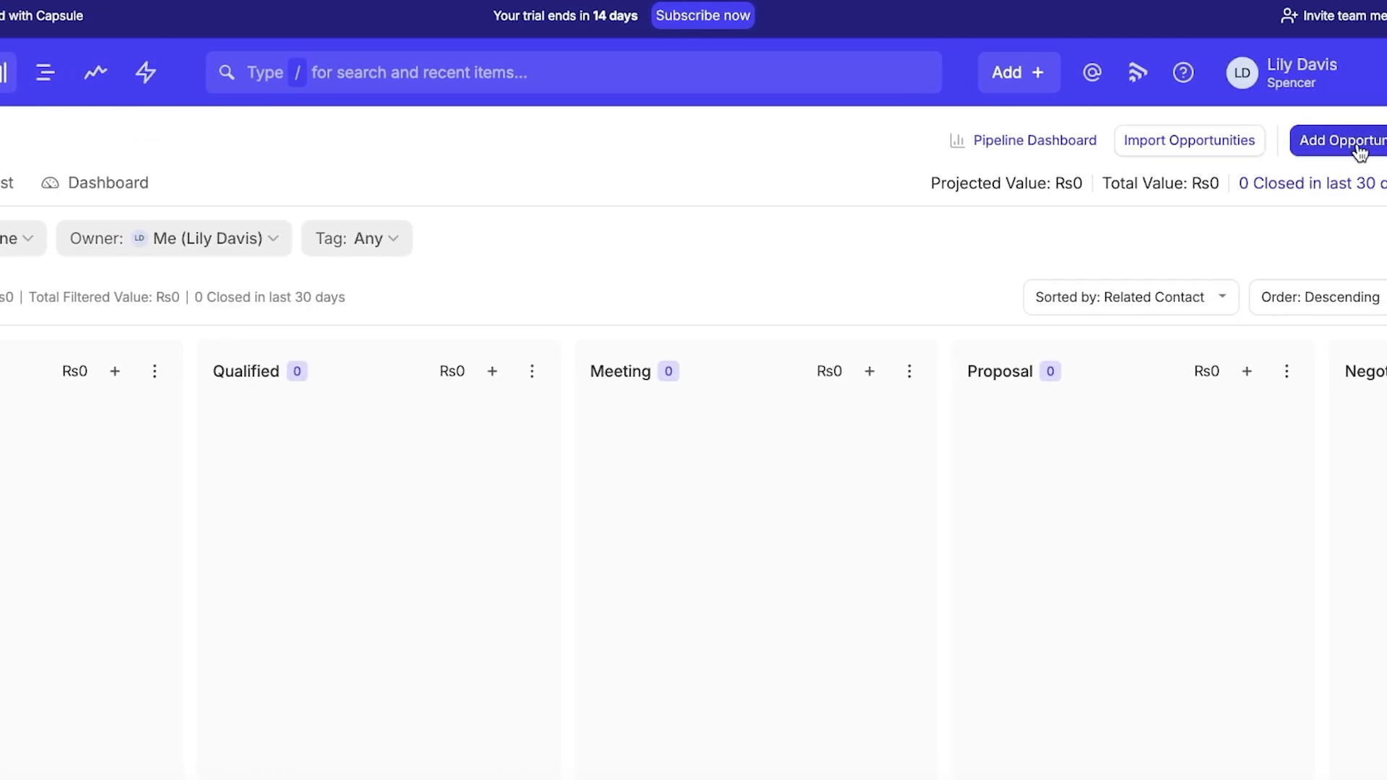
{"action": "left_click", "coordinate": [1355, 146]}
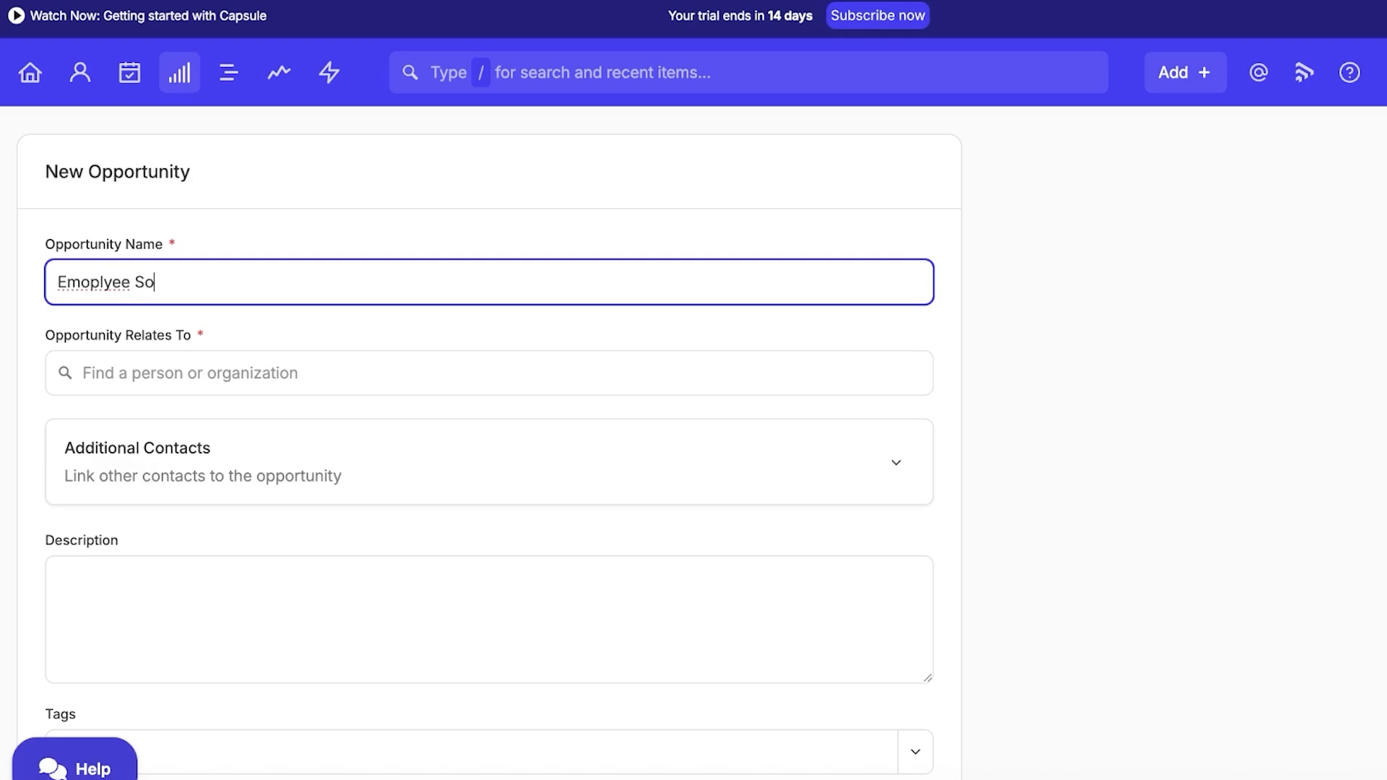
{"action": "type", "text": "ions"}
{"action": "left_click", "coordinate": [565, 359]}
{"action": "type", "text": "s"}
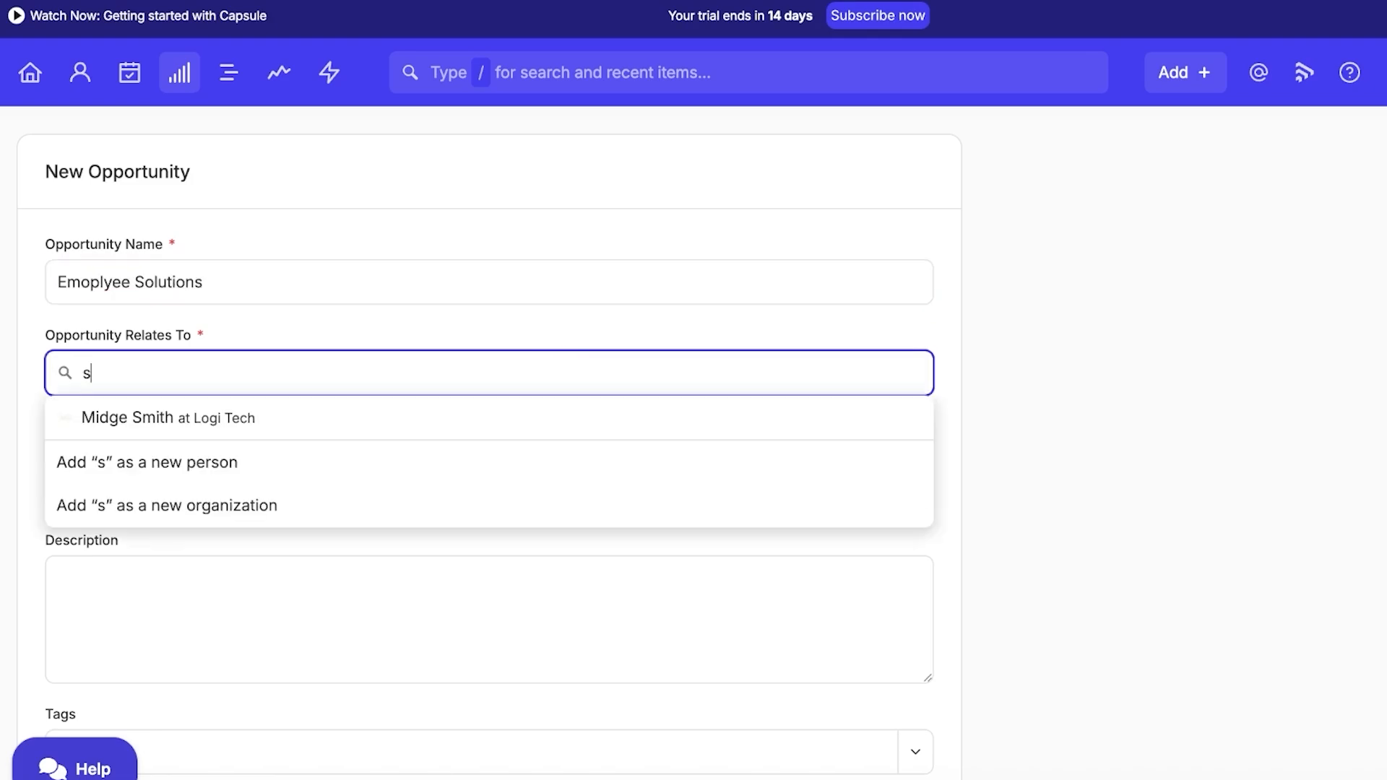
{"action": "left_click", "coordinate": [418, 406]}
{"action": "scroll", "coordinate": [371, 517], "scroll_direction": "down", "scroll_amount": 1}
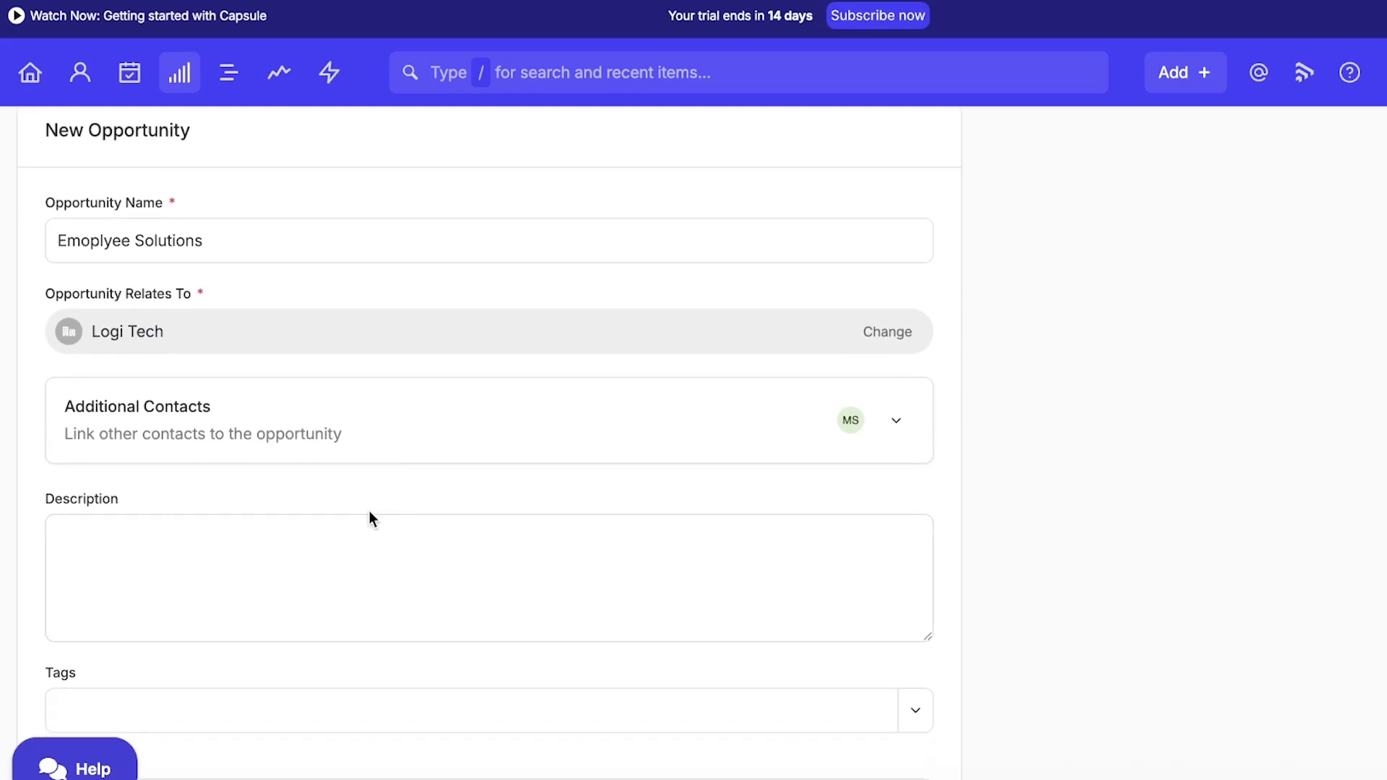
{"action": "left_click", "coordinate": [365, 517]}
{"action": "scroll", "coordinate": [274, 448], "scroll_direction": "down", "scroll_amount": 8}
{"action": "left_click", "coordinate": [183, 383]}
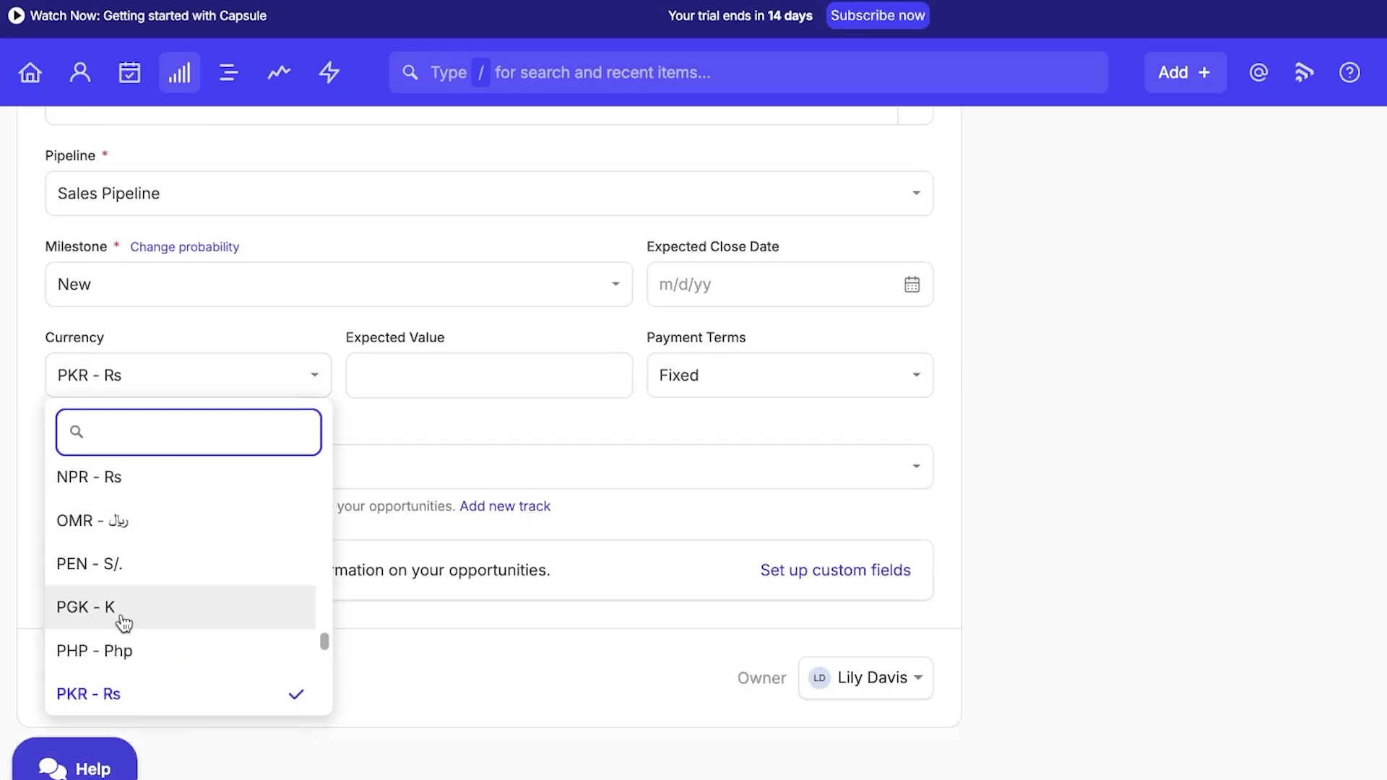
{"action": "left_click", "coordinate": [435, 362]}
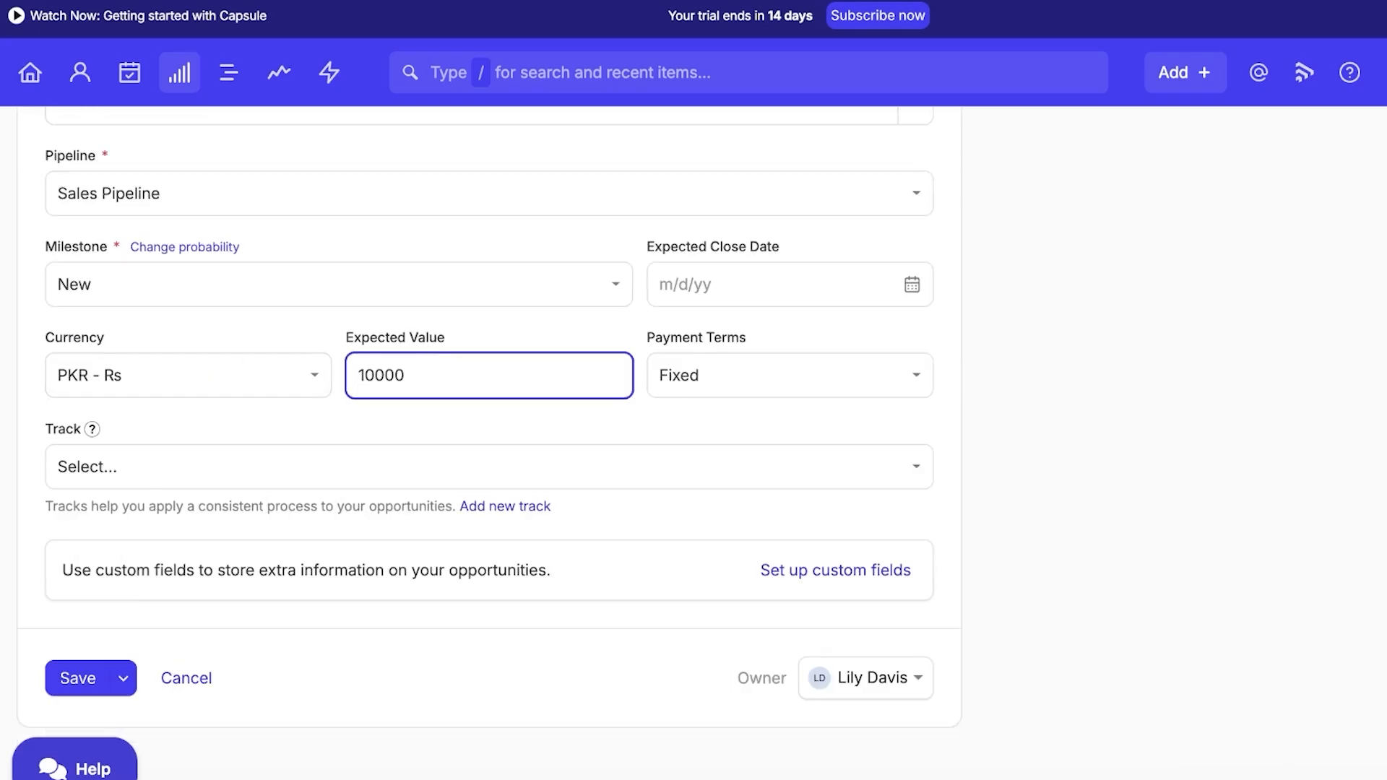
{"action": "left_click", "coordinate": [825, 394]}
{"action": "left_click", "coordinate": [489, 368]}
Set the milestone to Proposal with expected close July 18, 2025, save, and view the pipeline.
{"action": "left_click", "coordinate": [325, 293]}
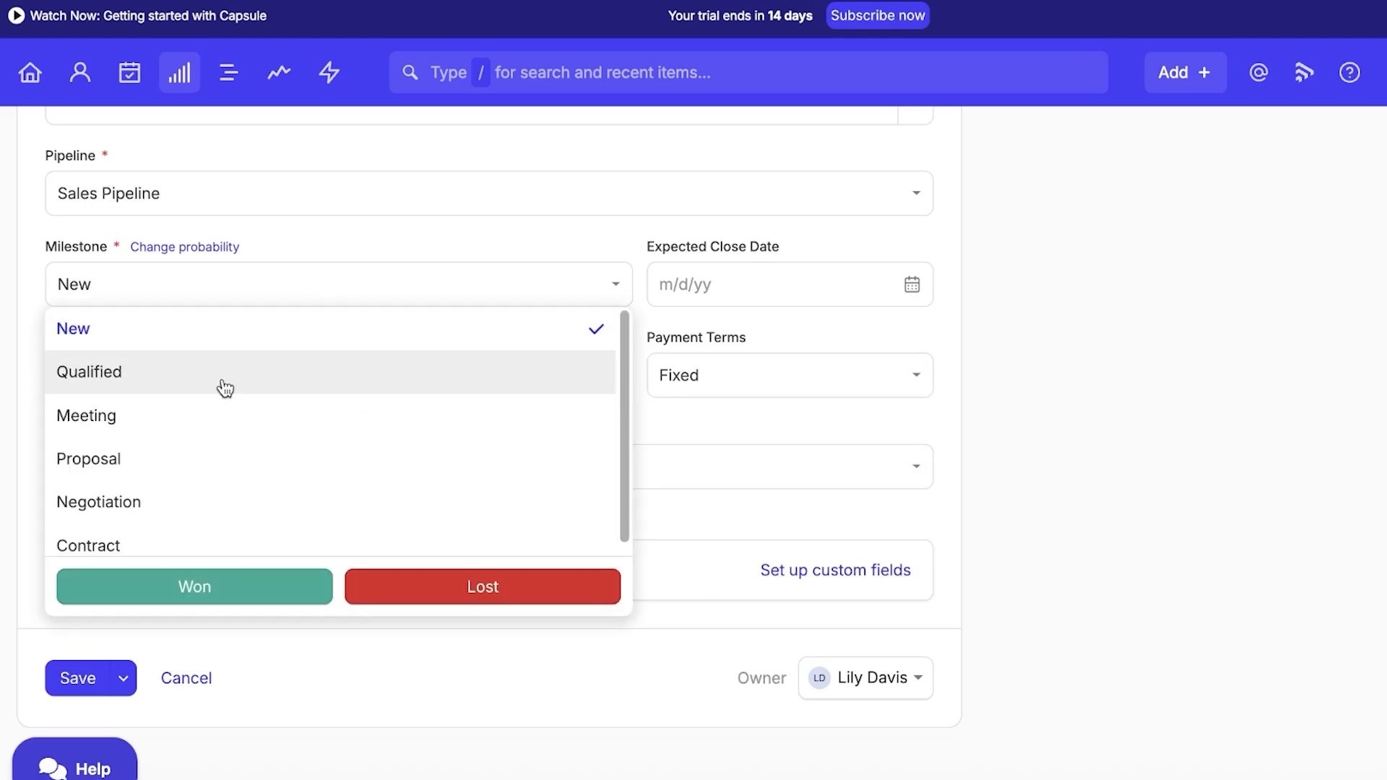
{"action": "scroll", "coordinate": [214, 396], "scroll_direction": "down", "scroll_amount": 1}
{"action": "left_click", "coordinate": [142, 449]}
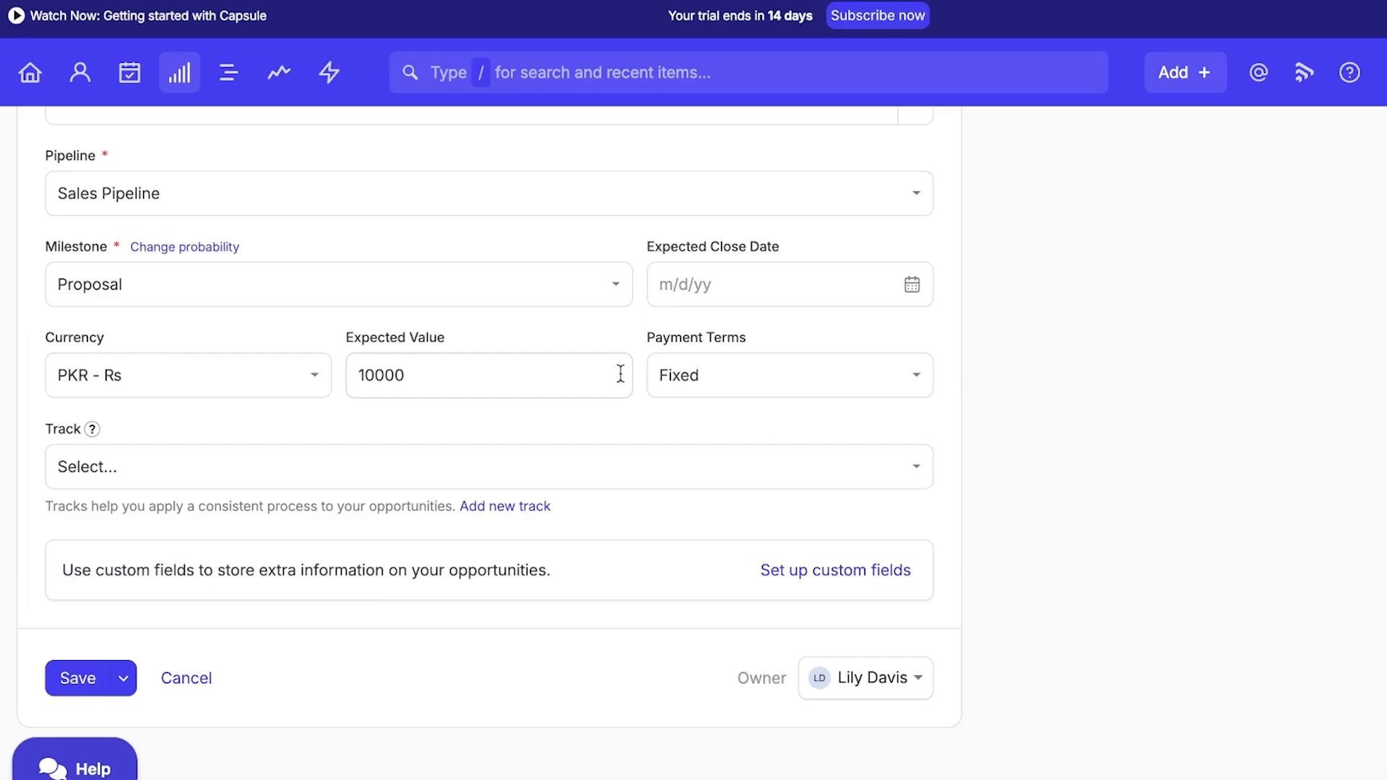
{"action": "scroll", "coordinate": [650, 367], "scroll_direction": "up", "scroll_amount": 1}
{"action": "left_click", "coordinate": [719, 344]}
{"action": "left_click", "coordinate": [898, 379]}
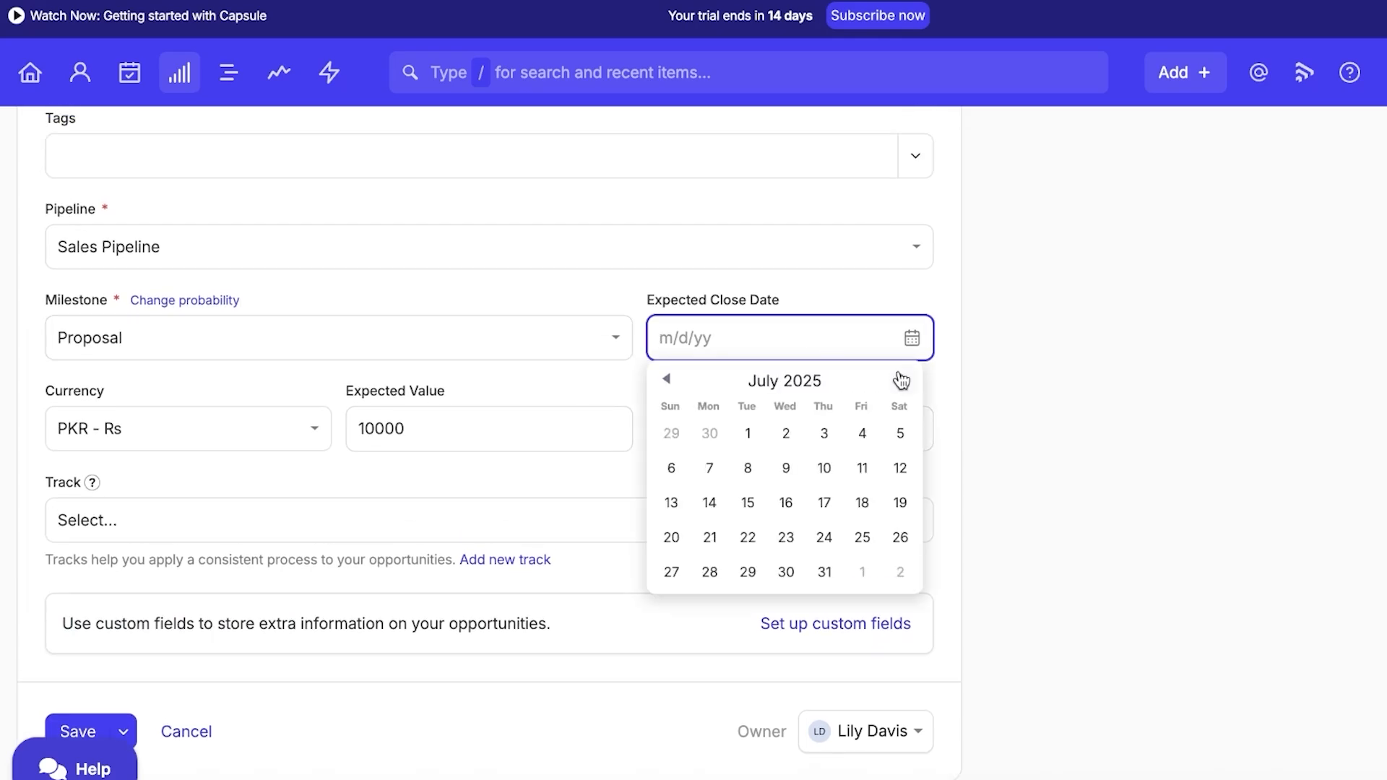
{"action": "left_click", "coordinate": [869, 515]}
{"action": "scroll", "coordinate": [402, 600], "scroll_direction": "down", "scroll_amount": 1}
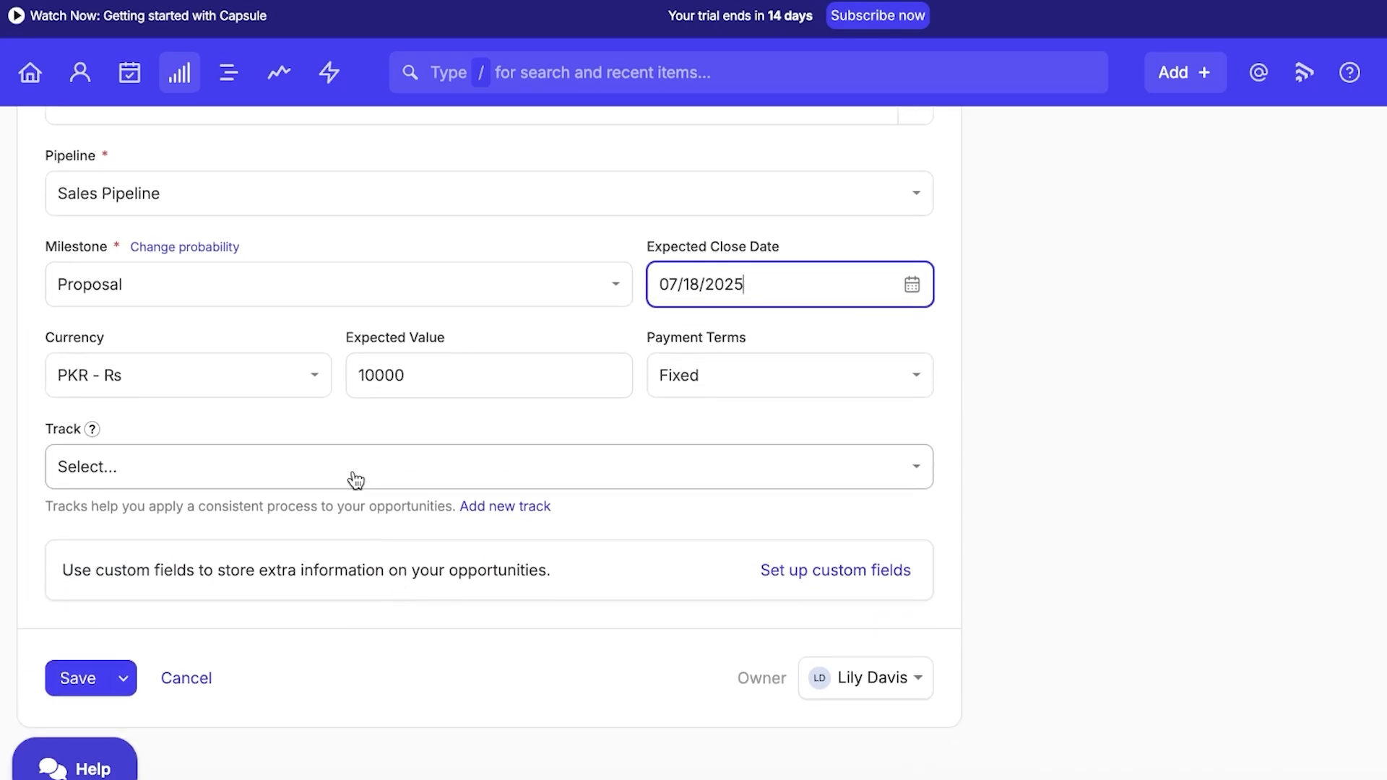
{"action": "left_click", "coordinate": [80, 679]}
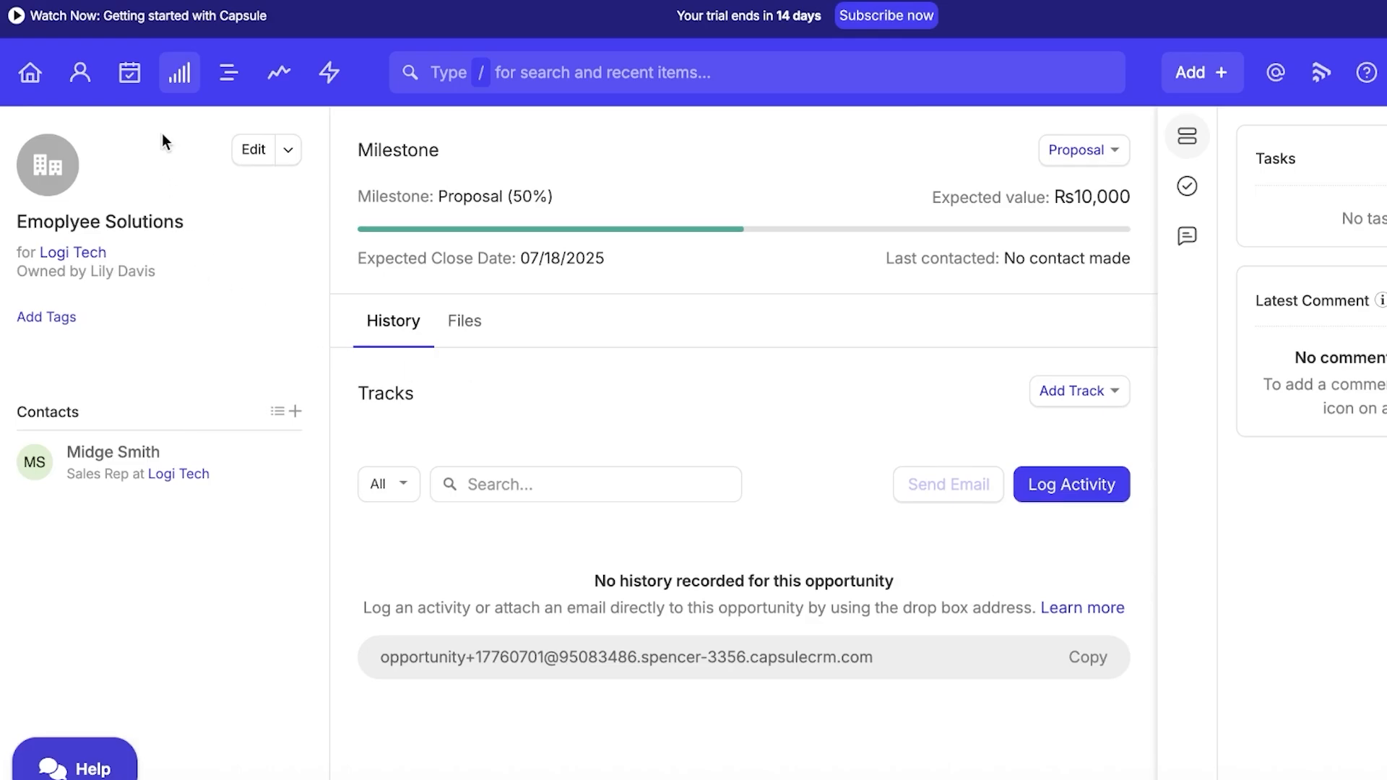
{"action": "left_click", "coordinate": [179, 74]}
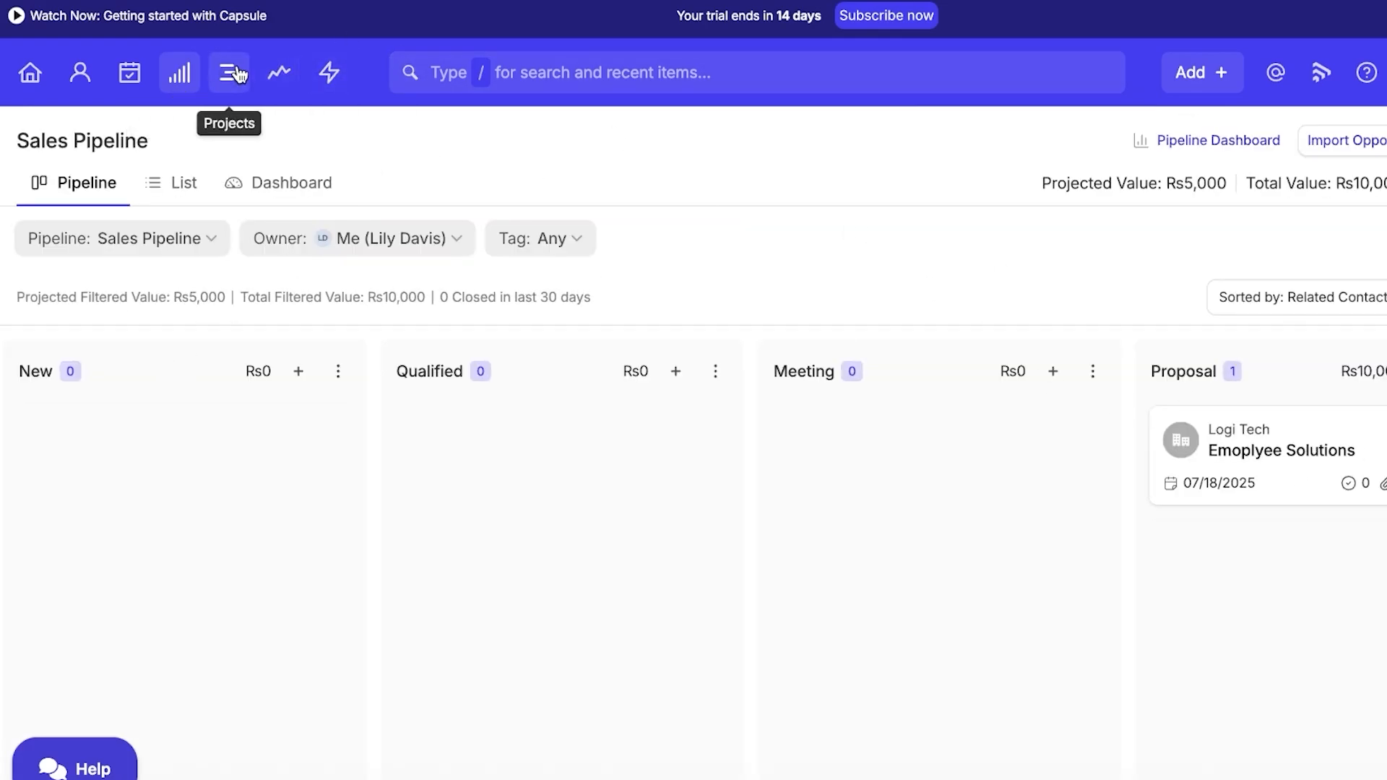
Open the Logi Tech contact from its project card and review its comments, tasks, files, opportunities and projects.
{"action": "left_click", "coordinate": [248, 91]}
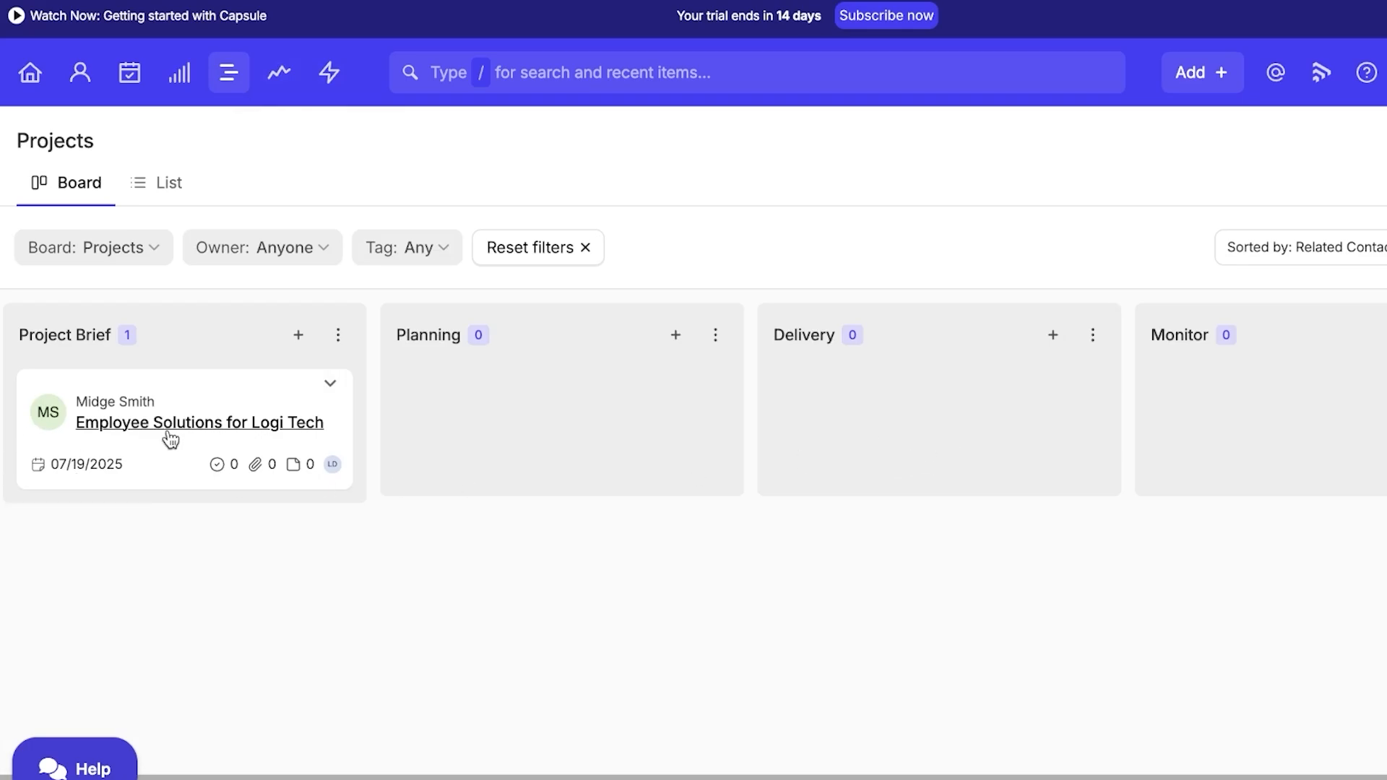
{"action": "left_click", "coordinate": [234, 410]}
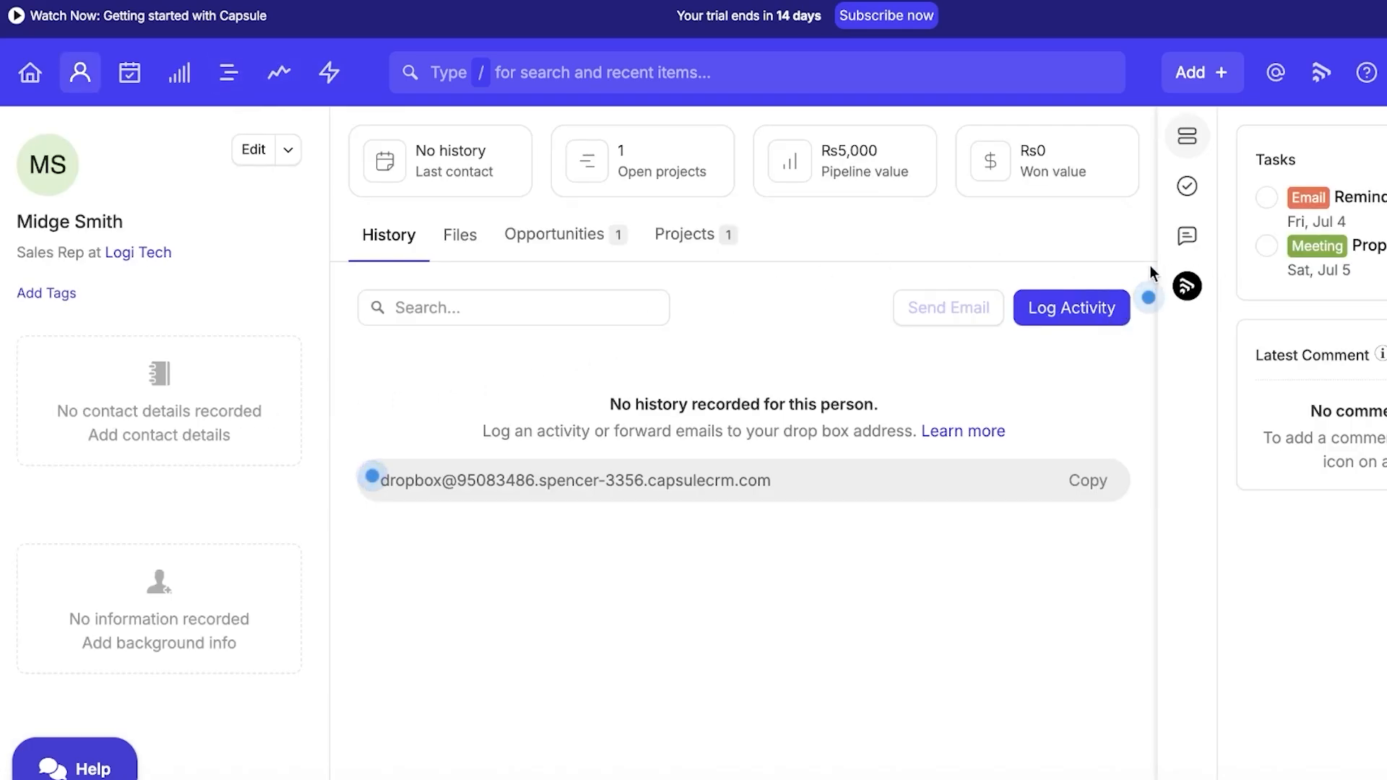
{"action": "left_click", "coordinate": [1187, 235]}
{"action": "left_click", "coordinate": [1187, 187]}
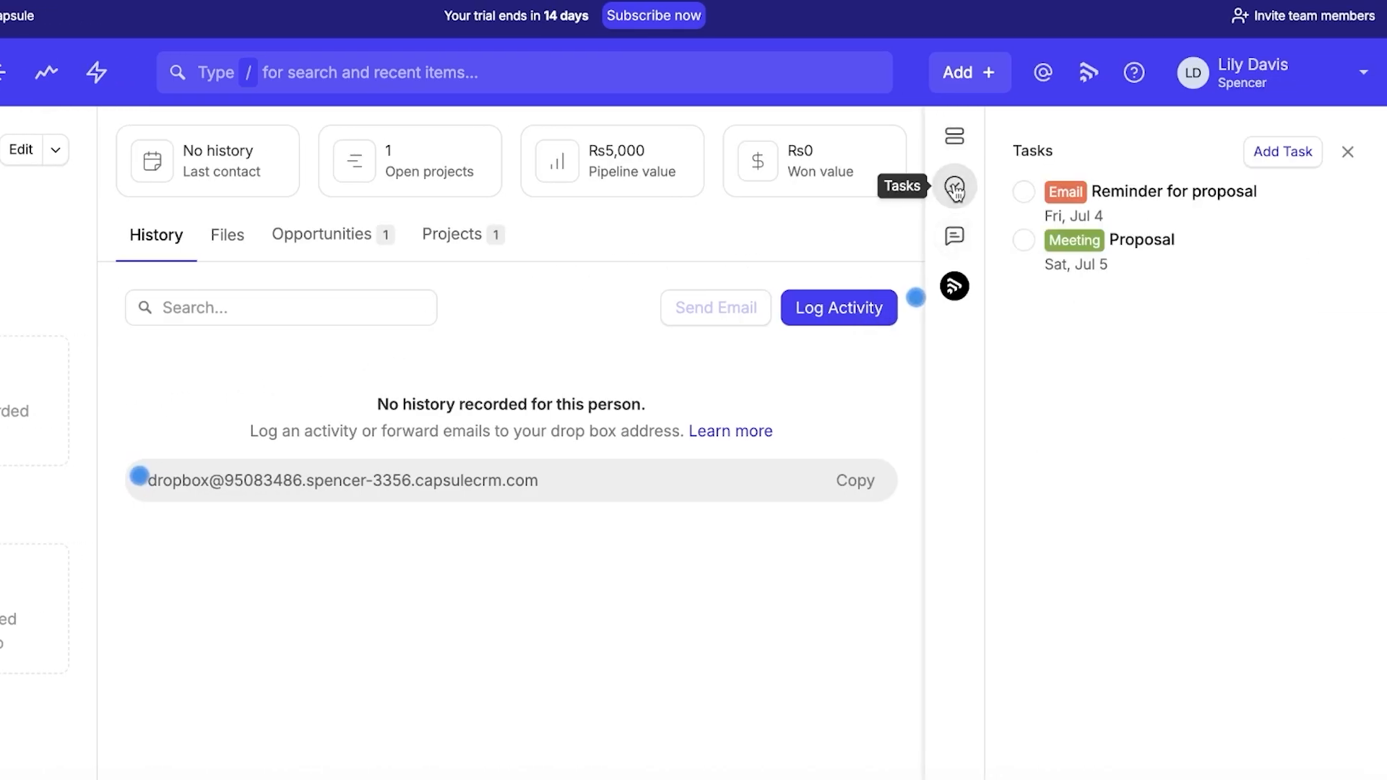
{"action": "left_click", "coordinate": [955, 138]}
{"action": "left_click", "coordinate": [955, 237]}
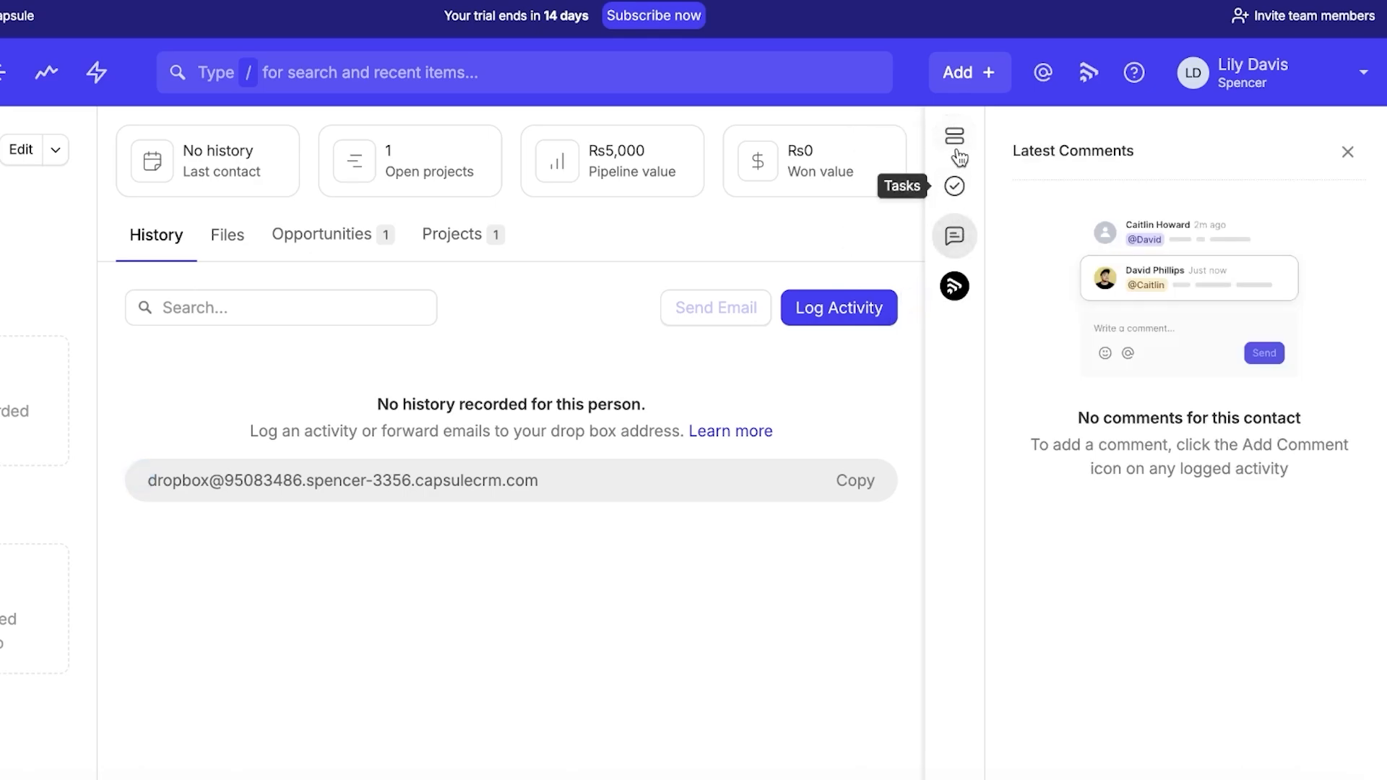
{"action": "left_click", "coordinate": [956, 140]}
{"action": "left_click", "coordinate": [232, 237]}
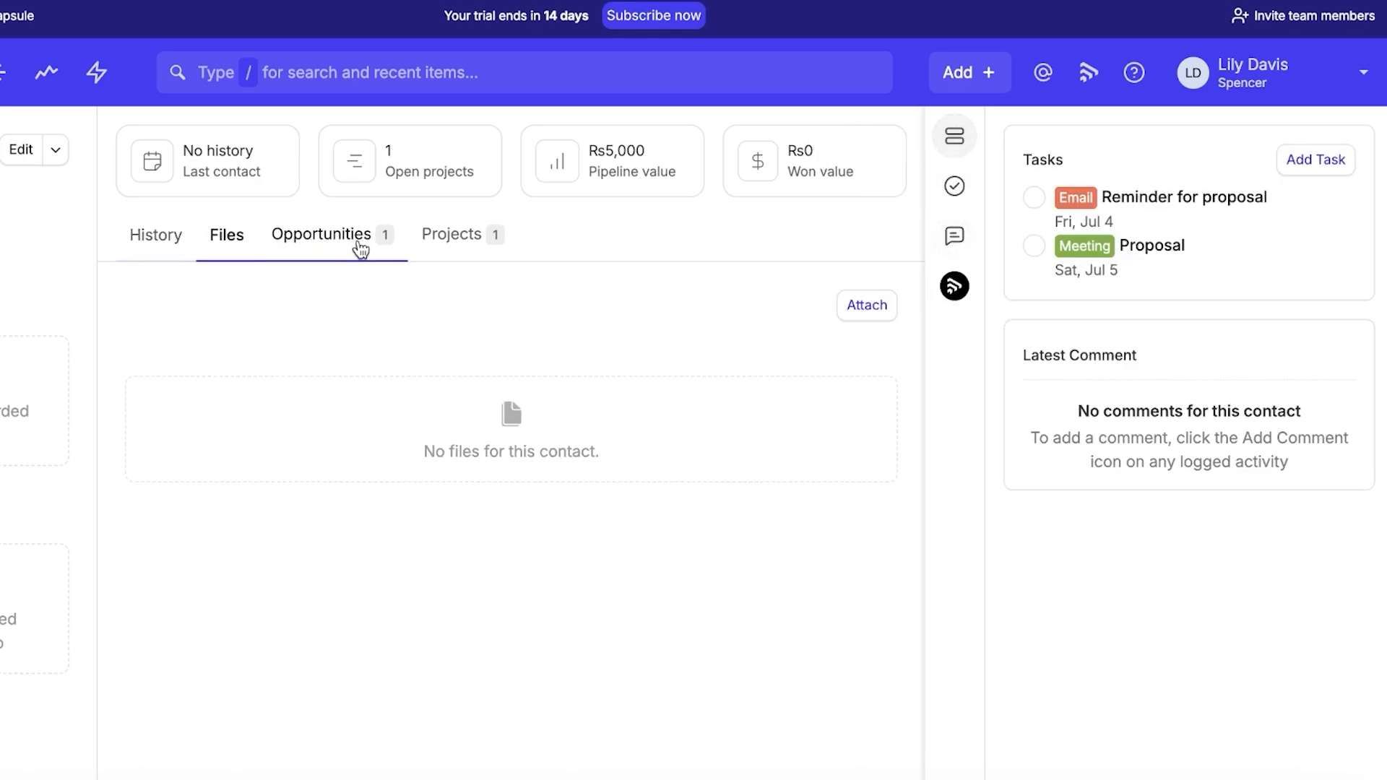
{"action": "left_click", "coordinate": [359, 248]}
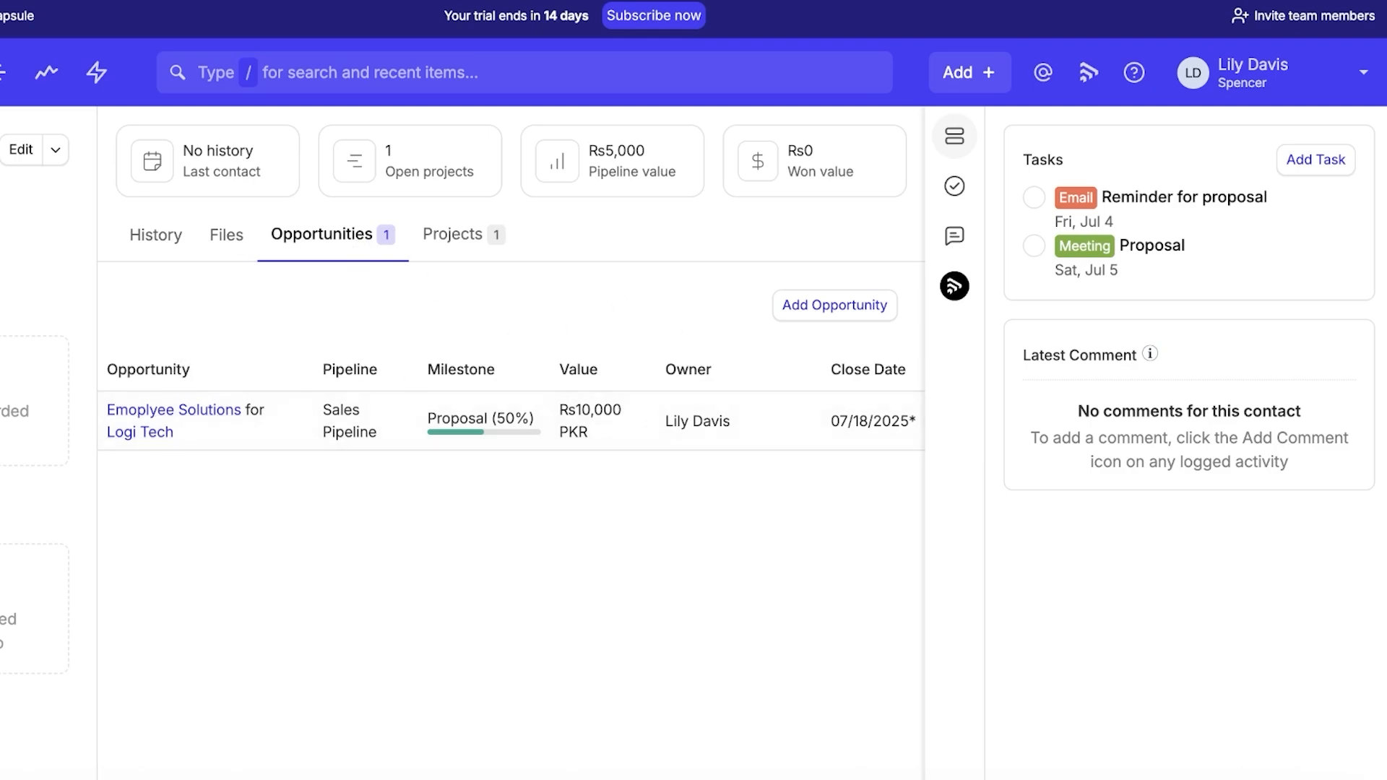
{"action": "left_click", "coordinate": [426, 237]}
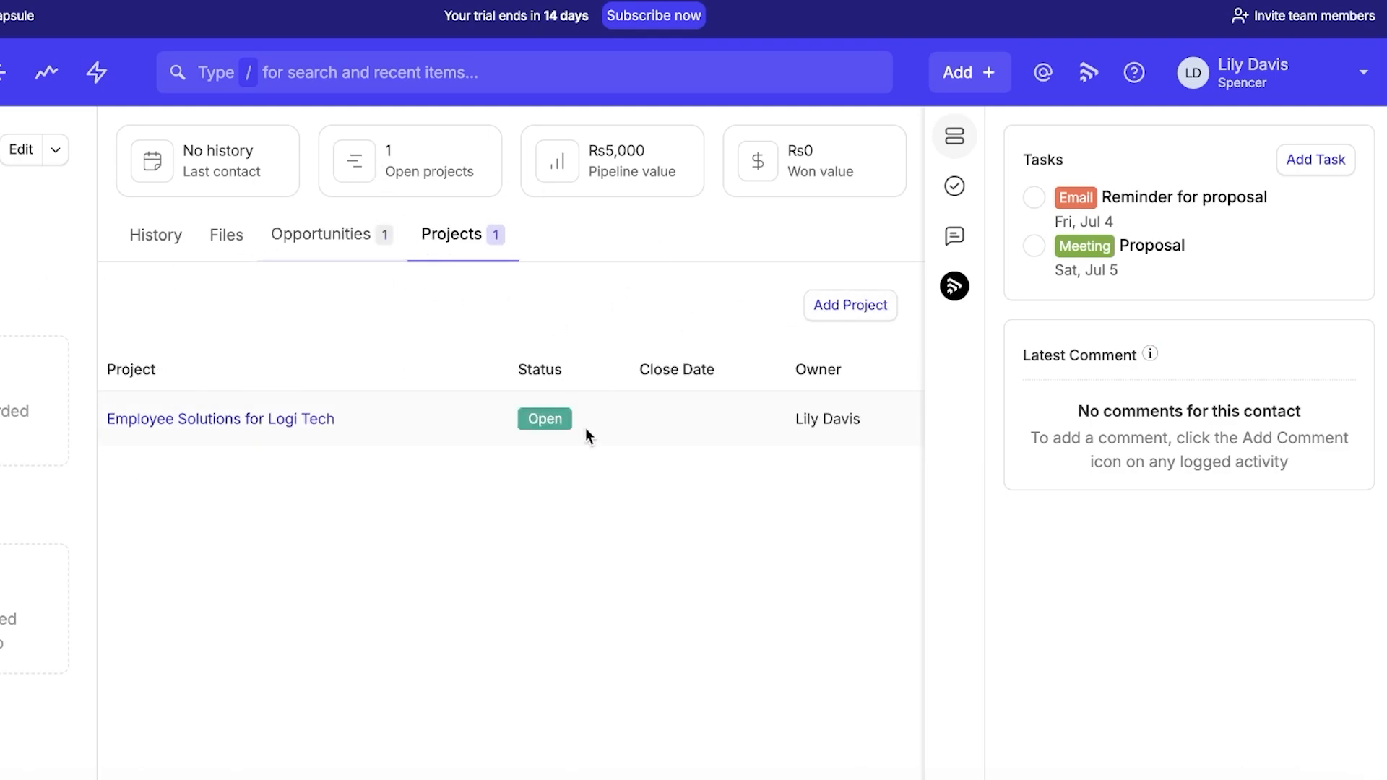
Drag the 'Employee Solutions for Logi Tech' project card into the Monitor column and choose Edit from its menu.
{"action": "left_click", "coordinate": [11, 81]}
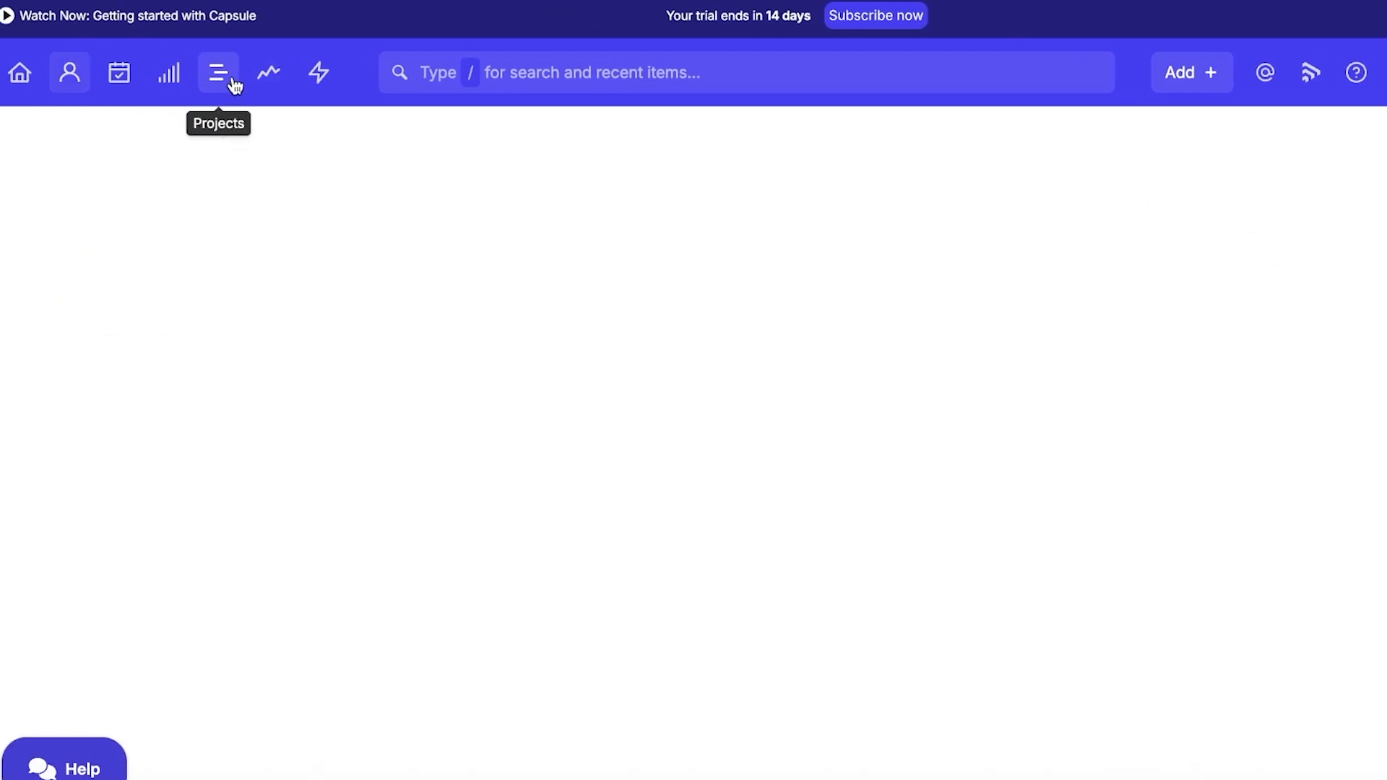
{"action": "left_click_drag", "start_coordinate": [311, 392], "coordinate": [1220, 408]}
{"action": "left_click", "coordinate": [1331, 424]}
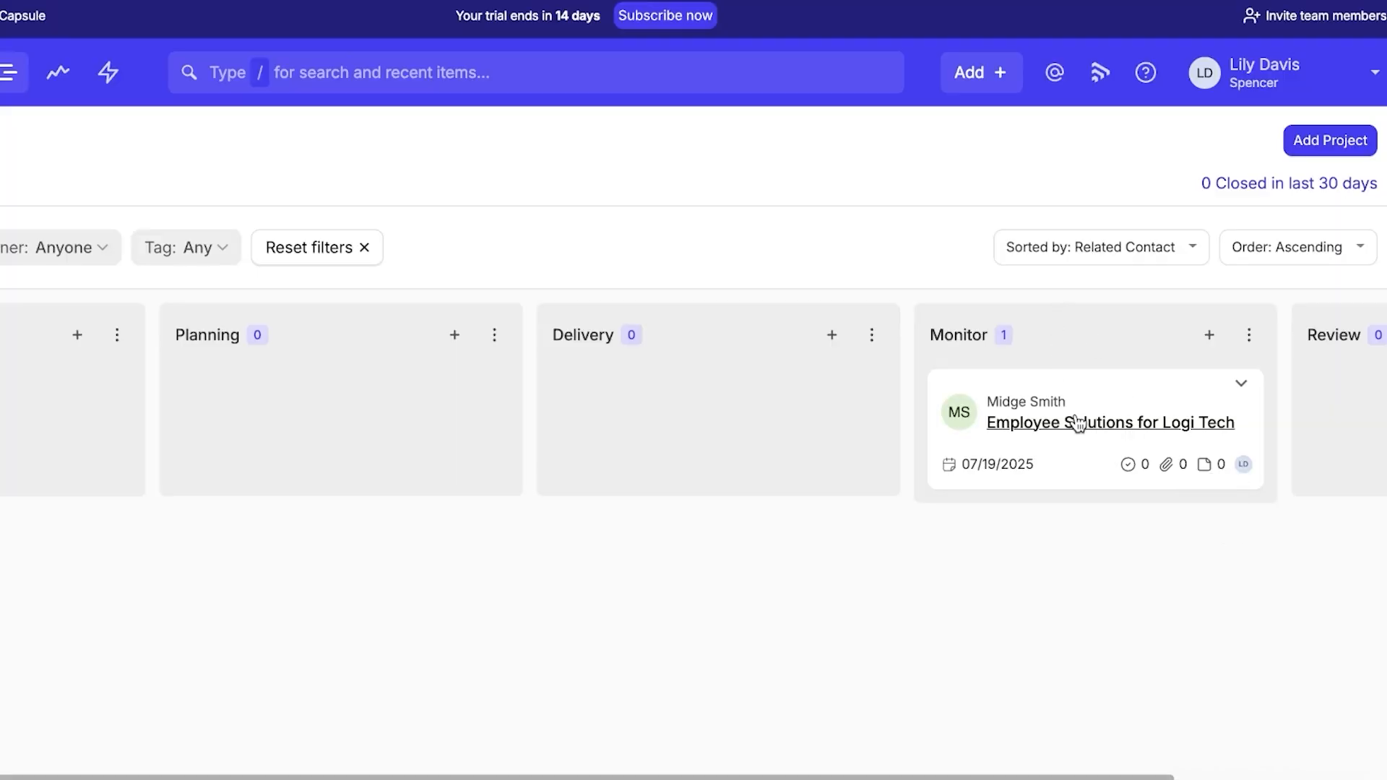
{"action": "left_click", "coordinate": [1240, 388]}
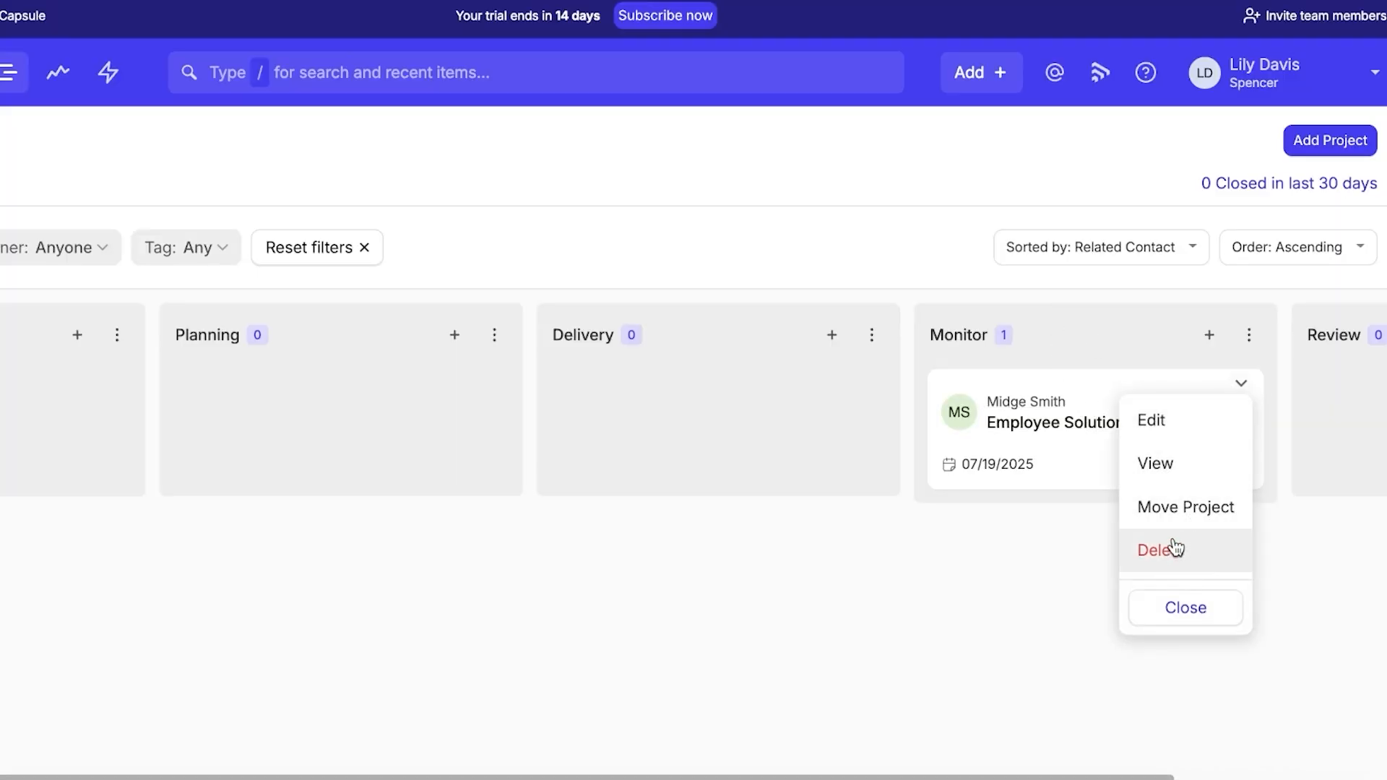
{"action": "left_click", "coordinate": [1160, 431]}
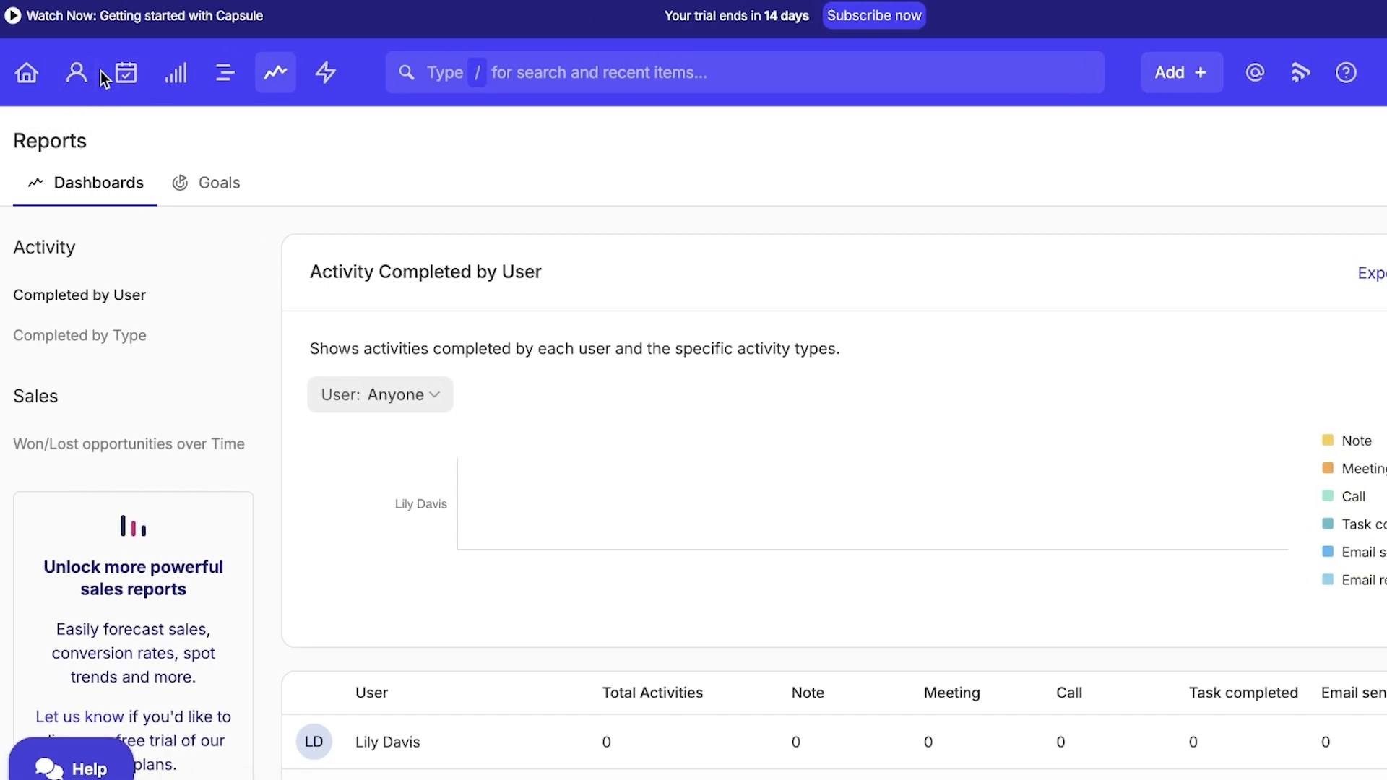
Scroll through the task calendar and the Reports dashboards, ending on the Goals page.
{"action": "left_click", "coordinate": [126, 72]}
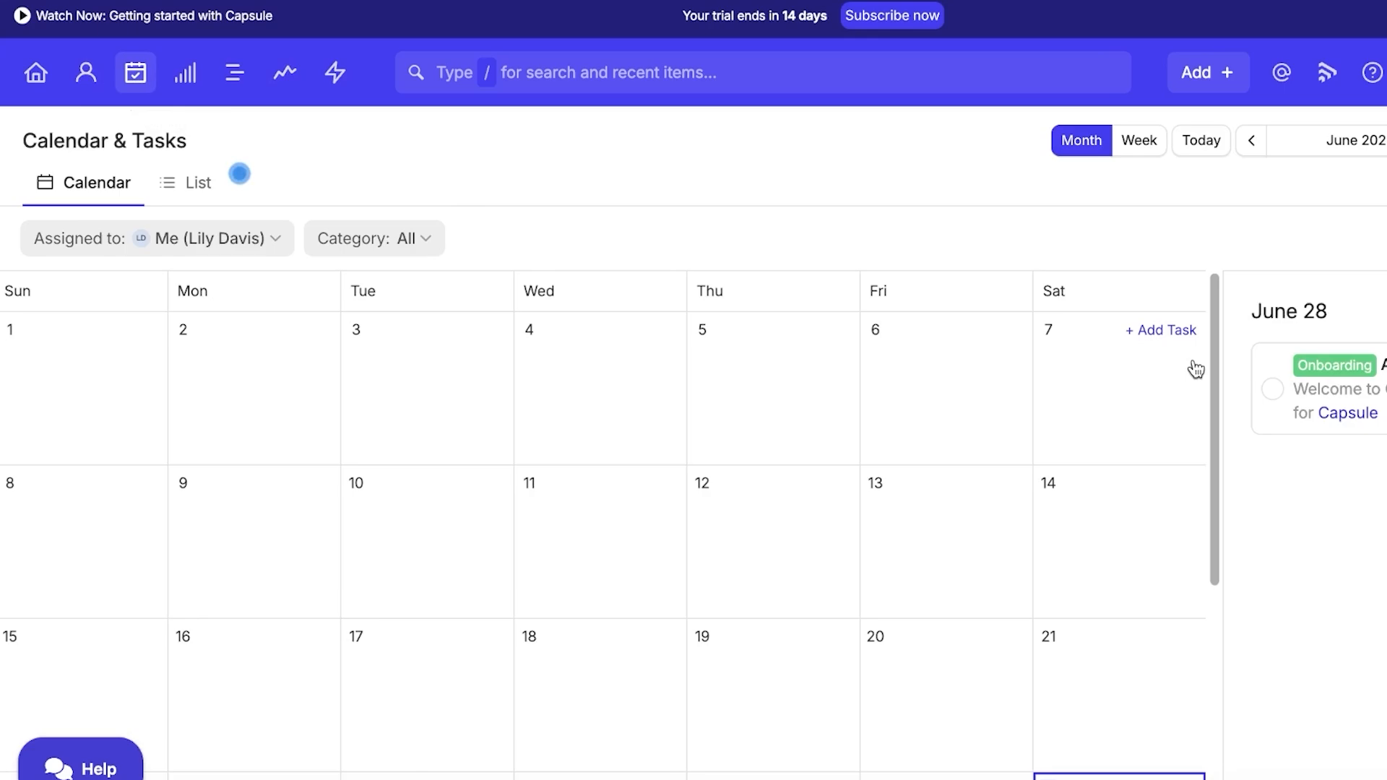
{"action": "scroll", "coordinate": [1195, 370], "scroll_direction": "down", "scroll_amount": 5}
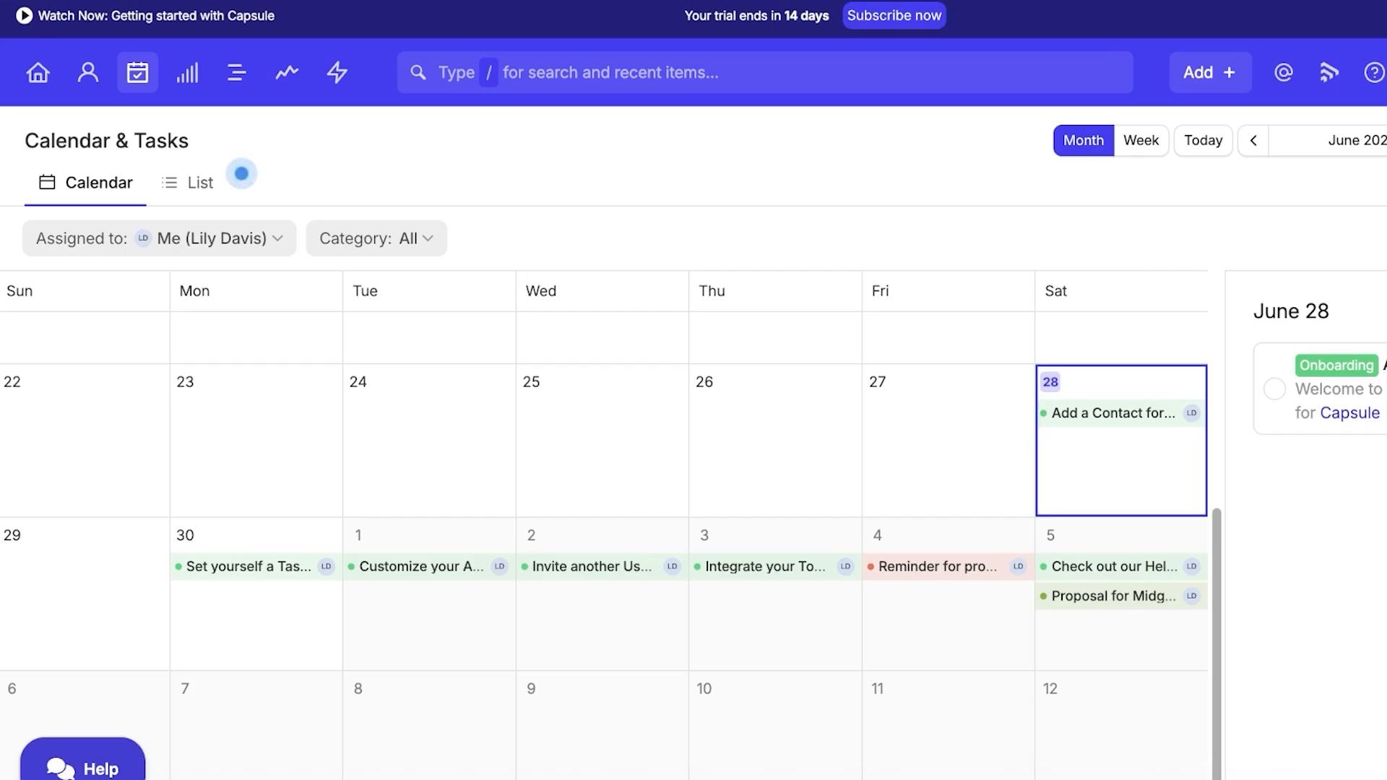
{"action": "scroll", "coordinate": [794, 639], "scroll_direction": "up", "scroll_amount": 5}
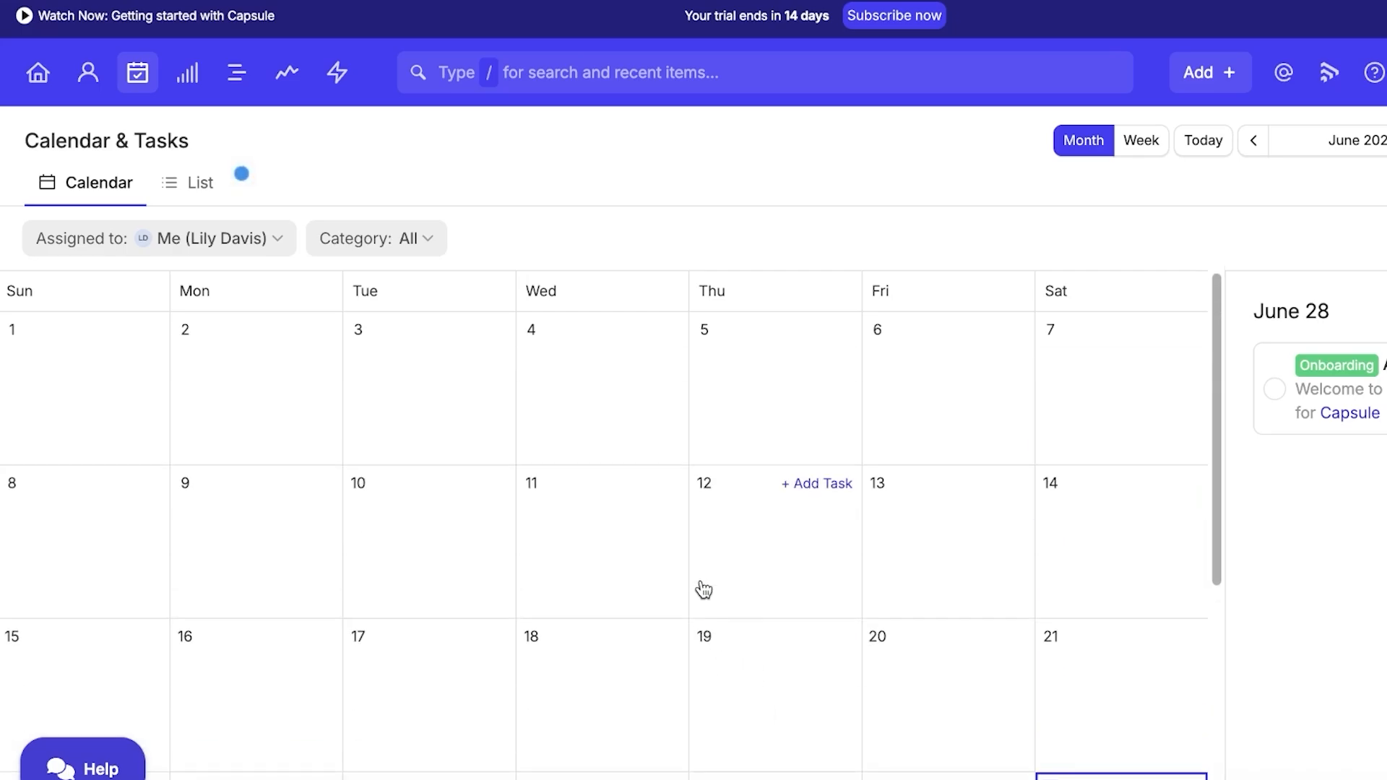
{"action": "left_click", "coordinate": [271, 86]}
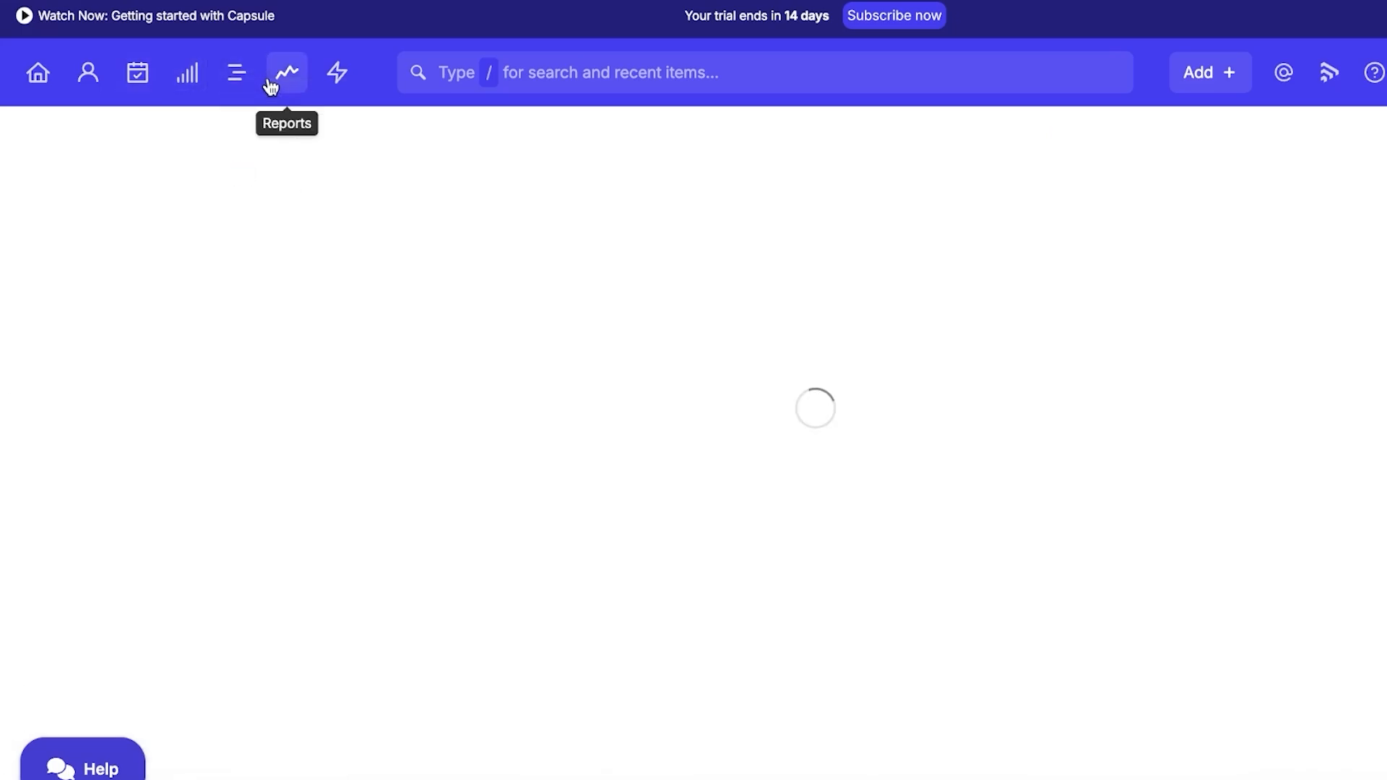
{"action": "scroll", "coordinate": [474, 294], "scroll_direction": "down", "scroll_amount": 2}
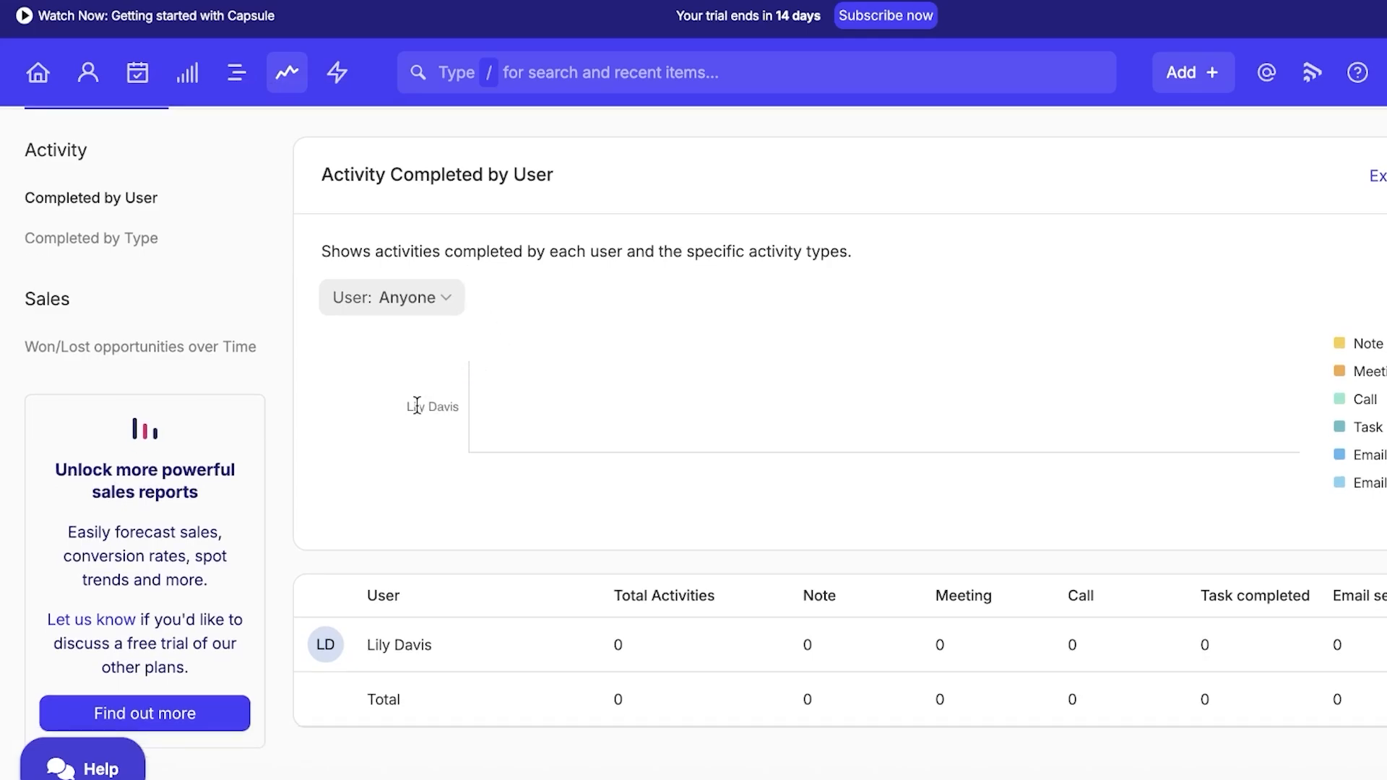
{"action": "scroll", "coordinate": [864, 489], "scroll_direction": "up", "scroll_amount": 2}
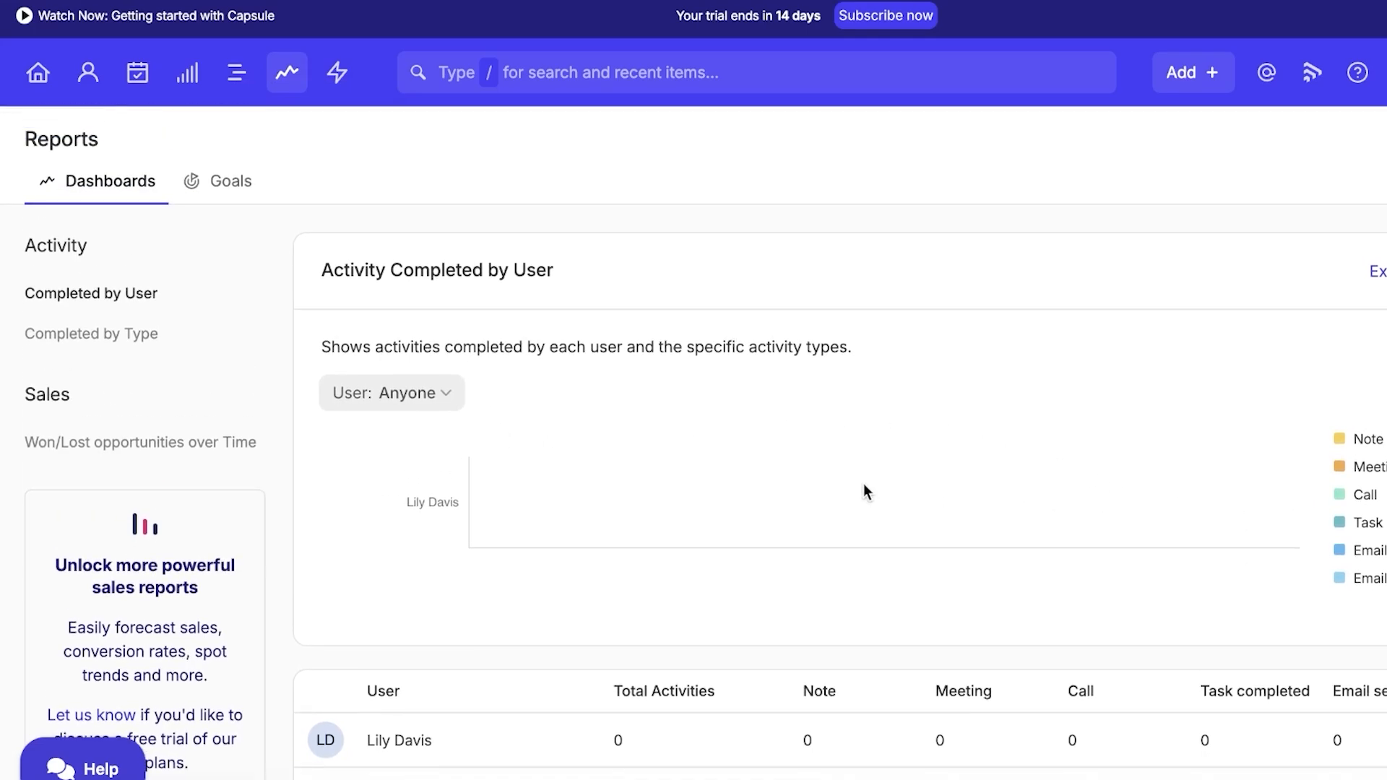
{"action": "left_click", "coordinate": [182, 183]}
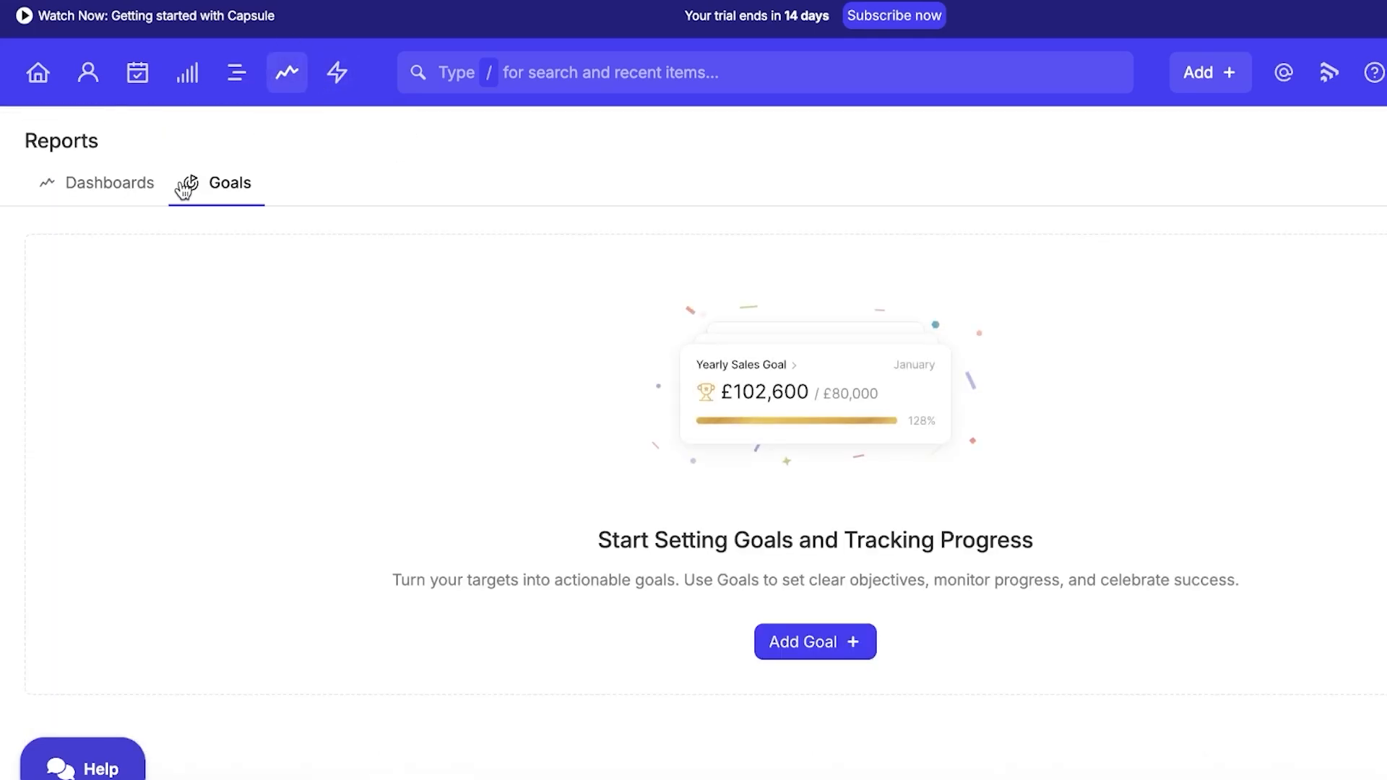
Visit the Workflow Automations page, then browse the Account Settings options.
{"action": "left_click", "coordinate": [337, 72]}
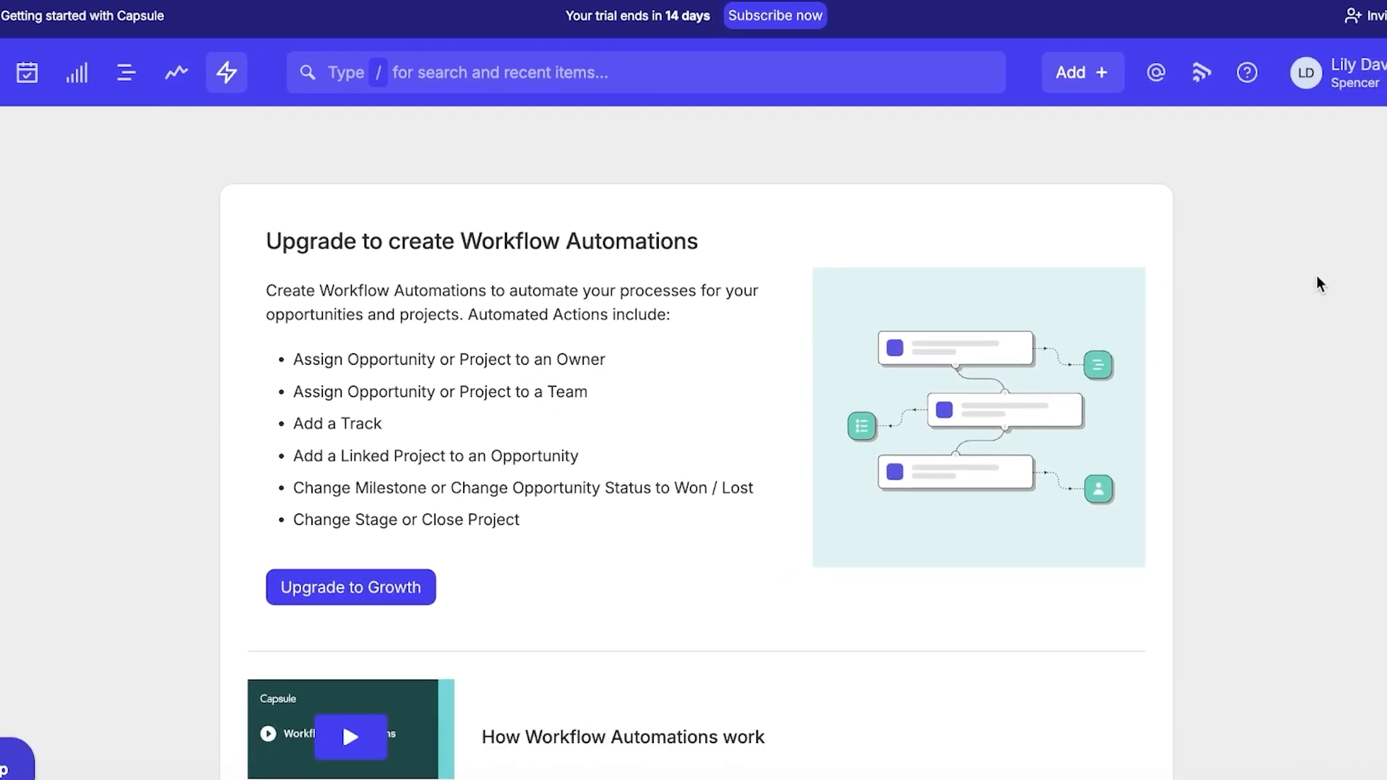
{"action": "scroll", "coordinate": [1317, 275], "scroll_direction": "up", "scroll_amount": 1}
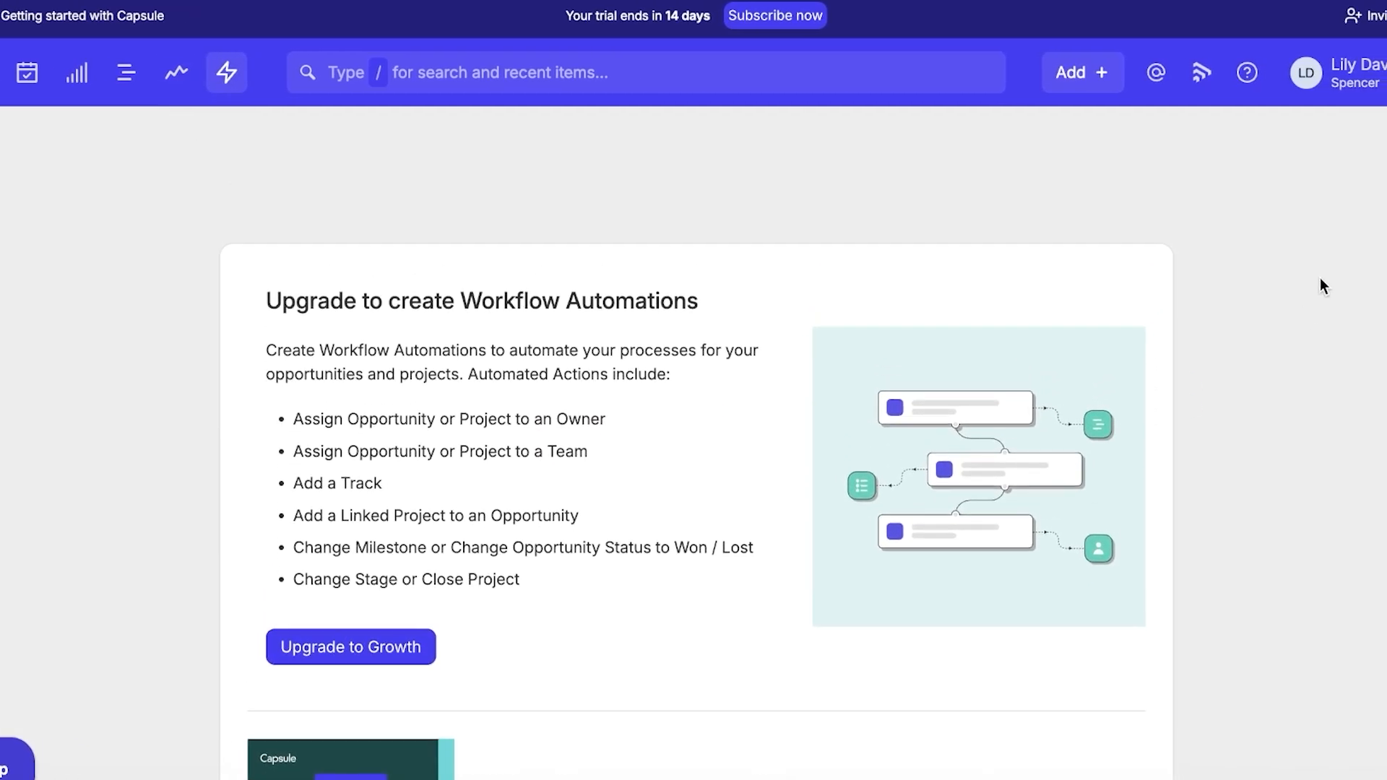
{"action": "left_click", "coordinate": [1337, 85]}
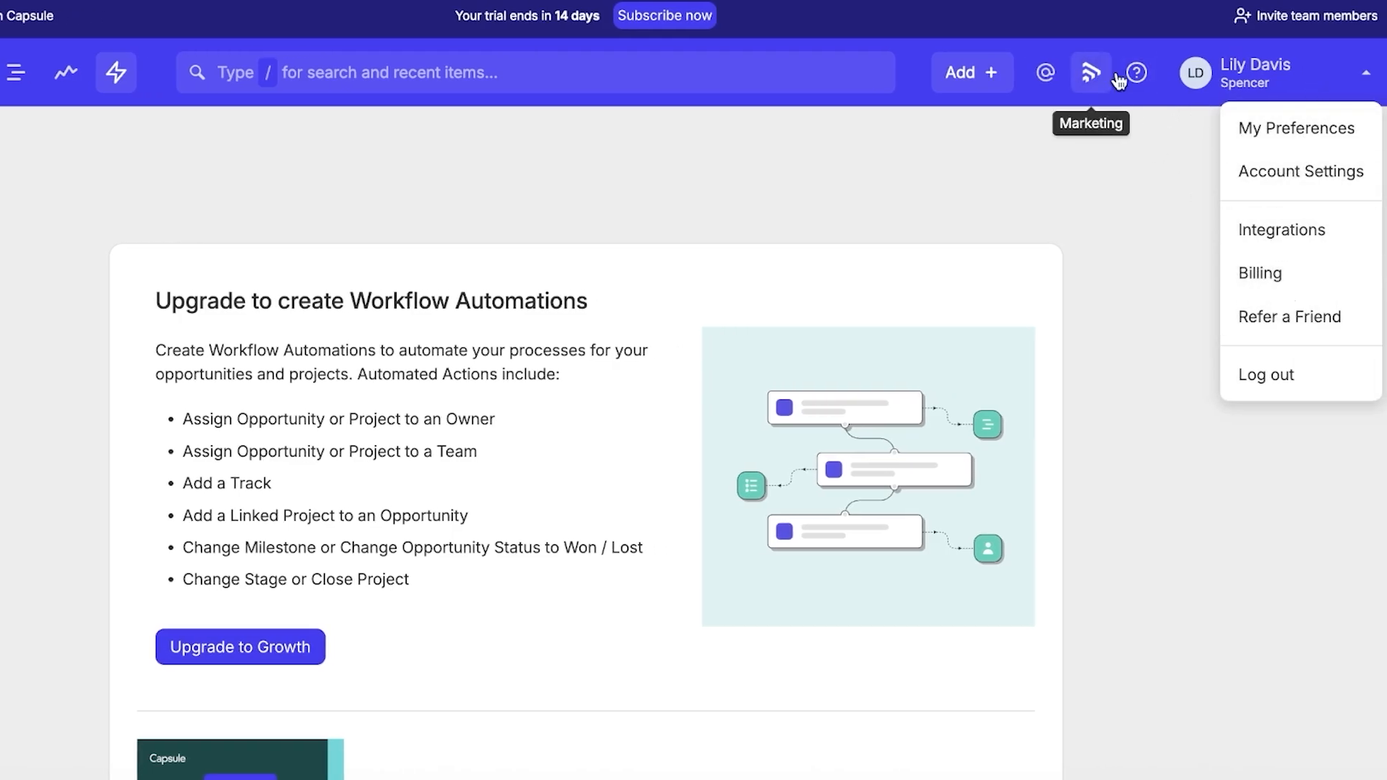
{"action": "left_click", "coordinate": [1315, 173]}
{"action": "scroll", "coordinate": [1133, 286], "scroll_direction": "down", "scroll_amount": 8}
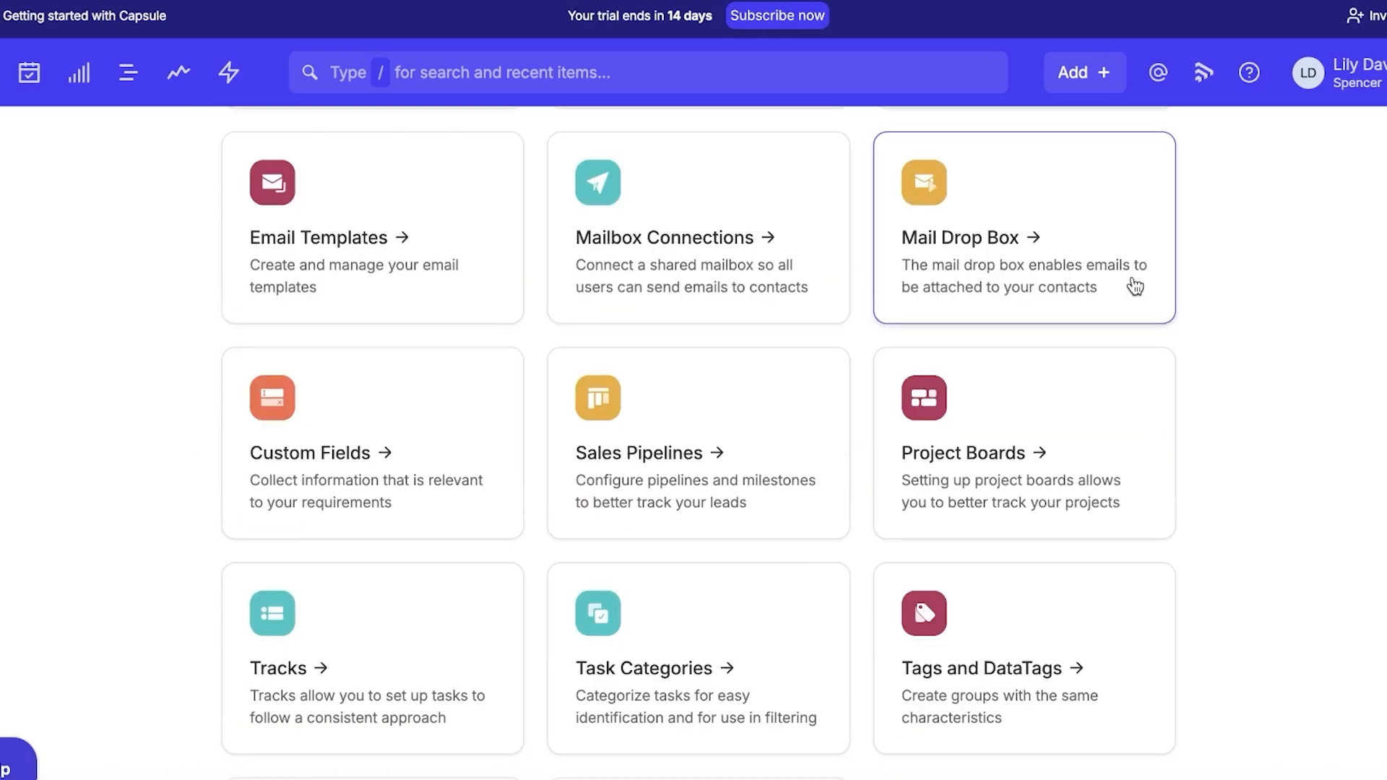
{"action": "scroll", "coordinate": [1108, 301], "scroll_direction": "up", "scroll_amount": 3}
{"action": "scroll", "coordinate": [1108, 300], "scroll_direction": "up", "scroll_amount": 5}
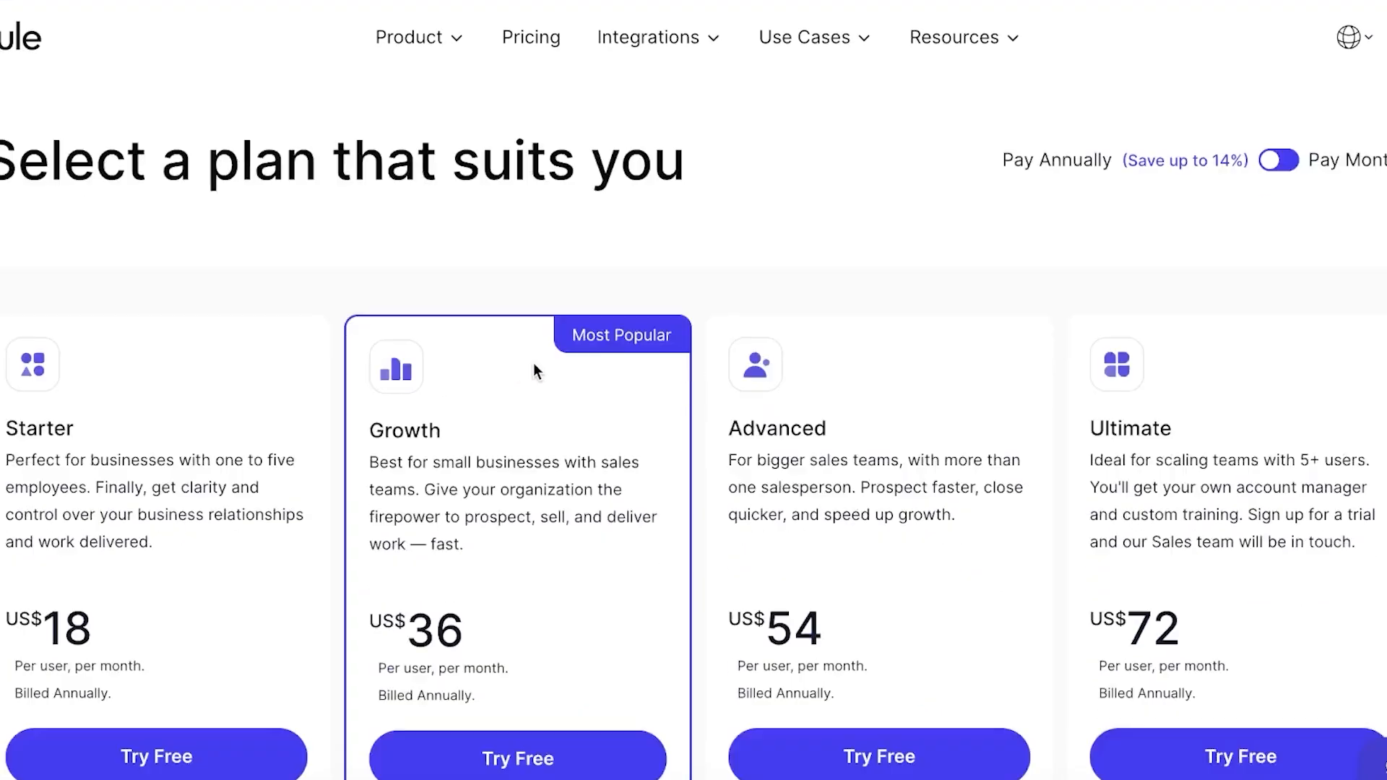
{"action": "scroll", "coordinate": [533, 363], "scroll_direction": "down", "scroll_amount": 7}
{"action": "scroll", "coordinate": [545, 357], "scroll_direction": "up", "scroll_amount": 4}
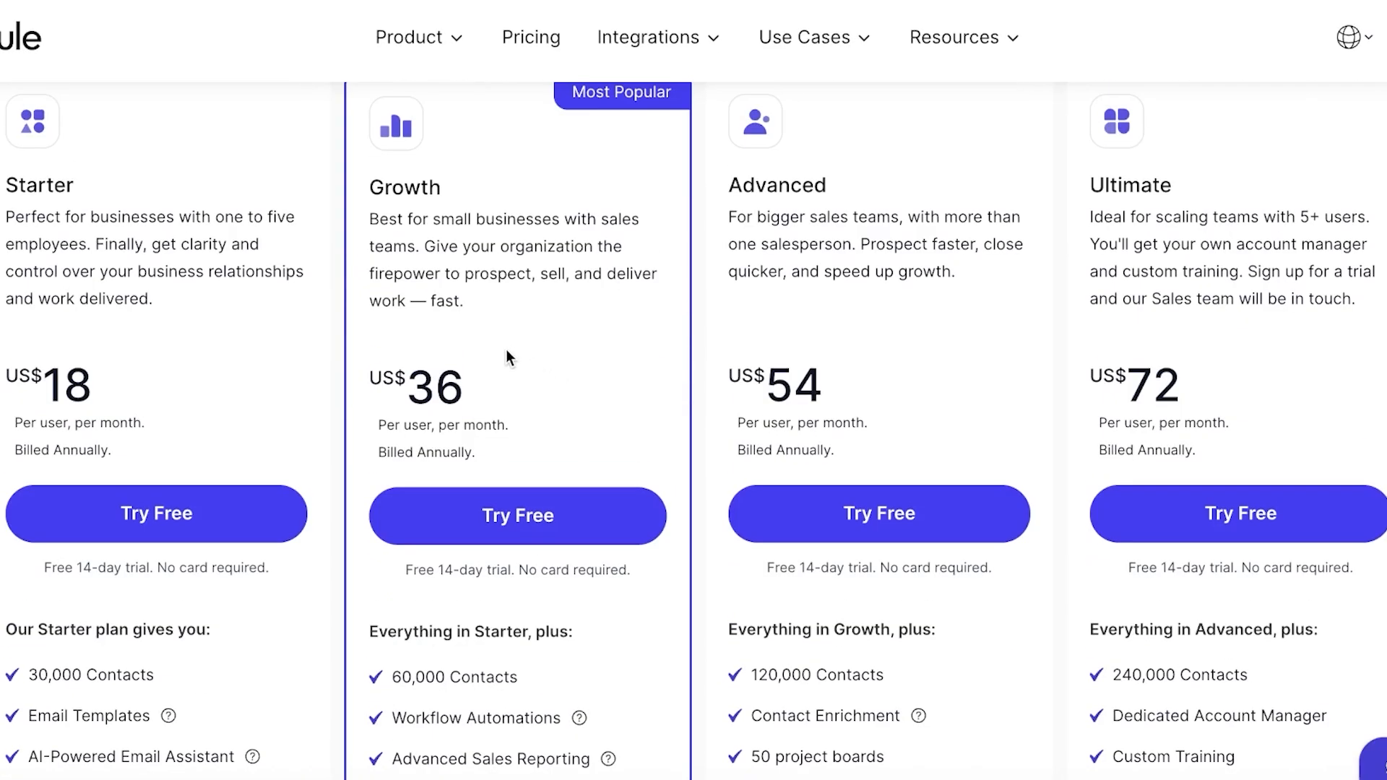
{"action": "scroll", "coordinate": [505, 354], "scroll_direction": "down", "scroll_amount": 4}
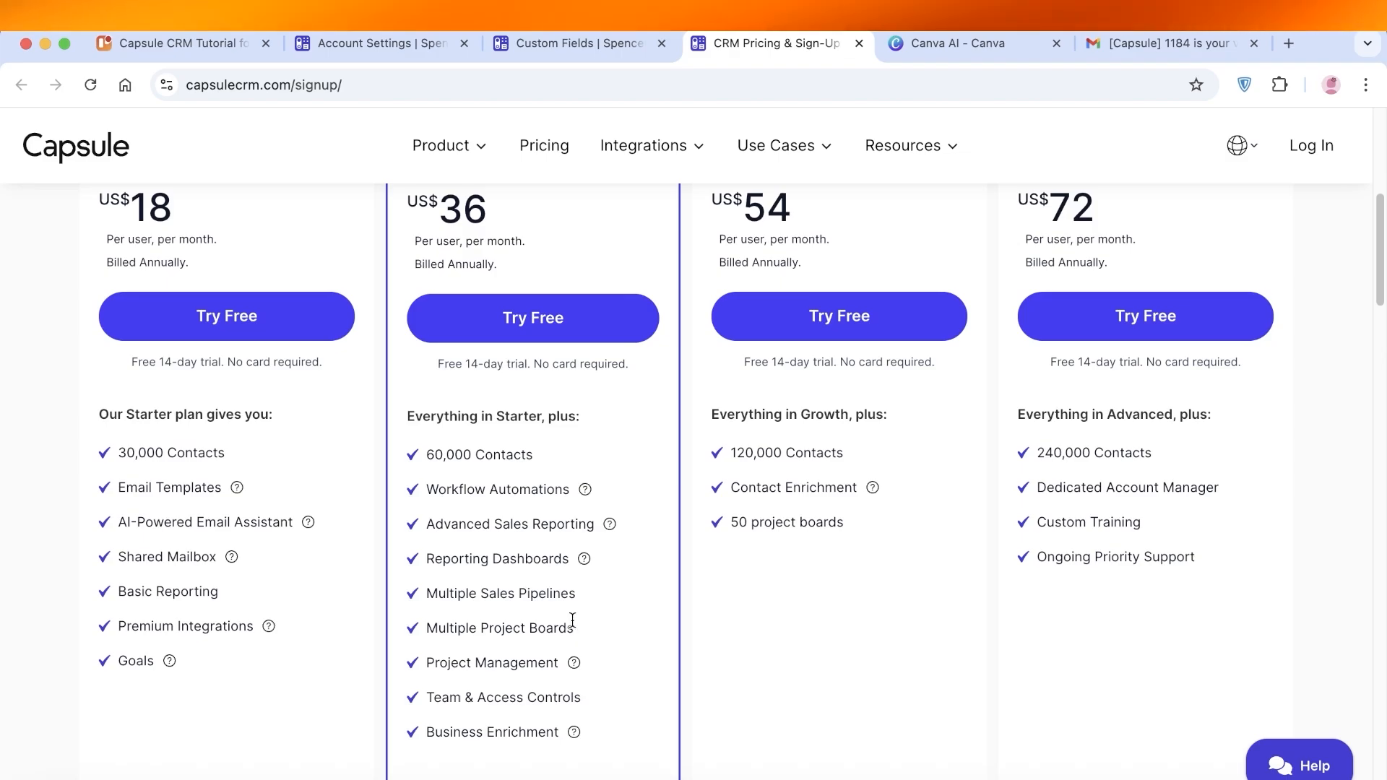
{"action": "scroll", "coordinate": [572, 620], "scroll_direction": "up", "scroll_amount": 7}
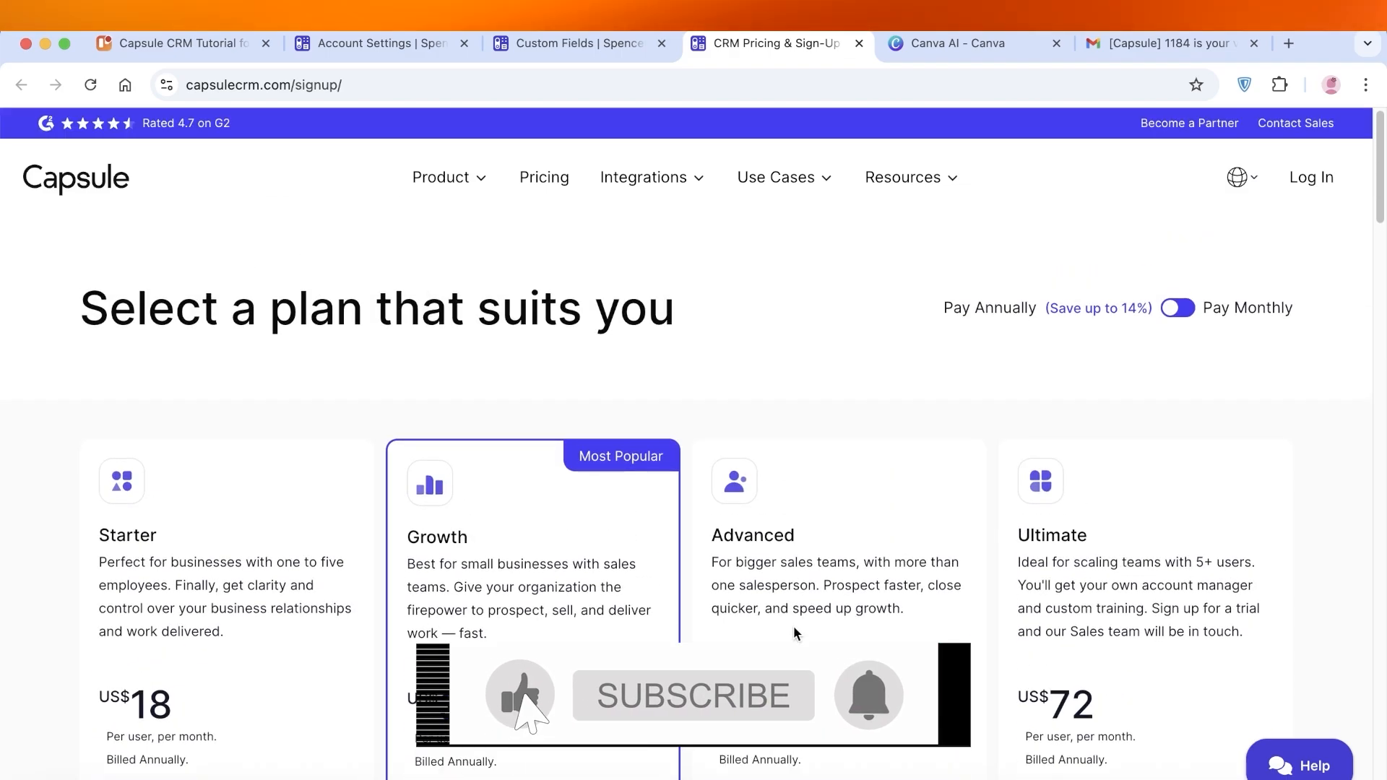